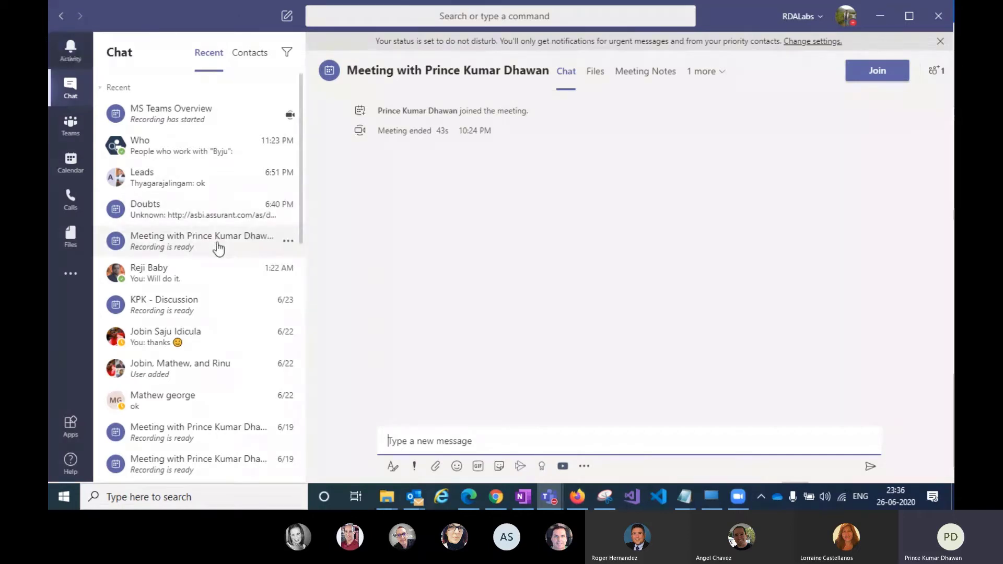
# Look through the older and newer conversations in the recent chat list
pyautogui.scroll(-10, 212, 264)
pyautogui.scroll(-10, 212, 270)
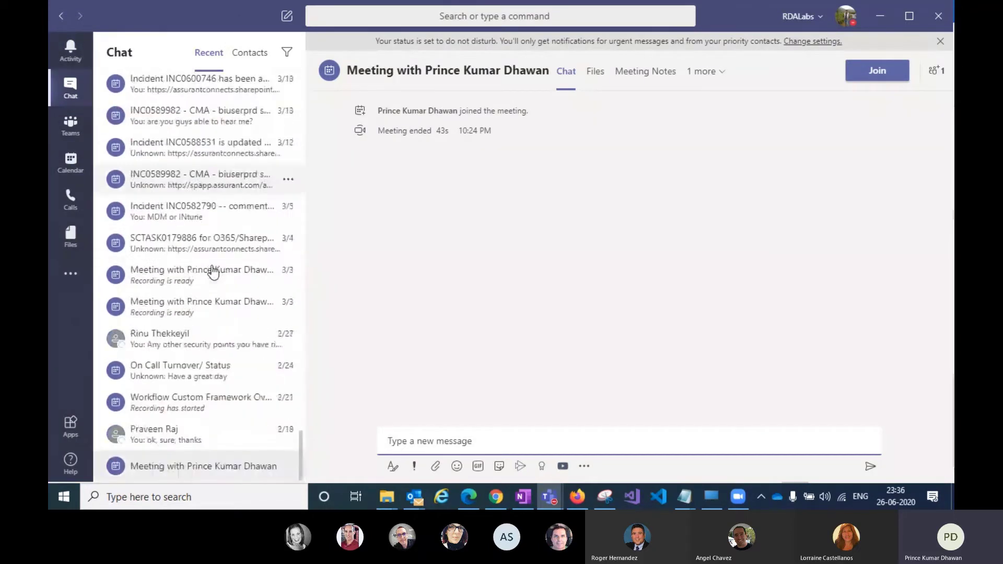
pyautogui.scroll(15, 250, 335)
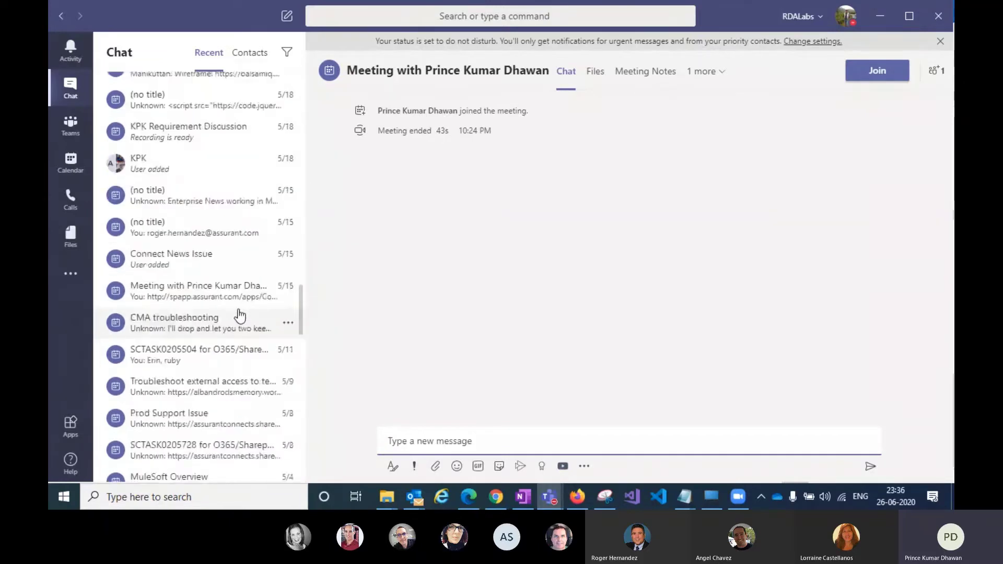
# Go to the list of teams and open the page for joining or creating a team
pyautogui.click(69, 126)
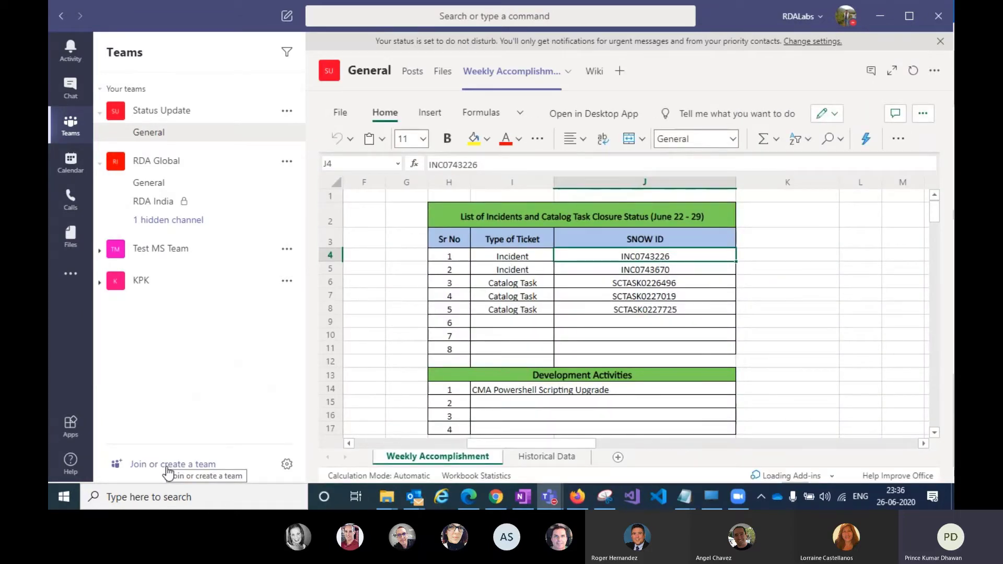
pyautogui.click(168, 465)
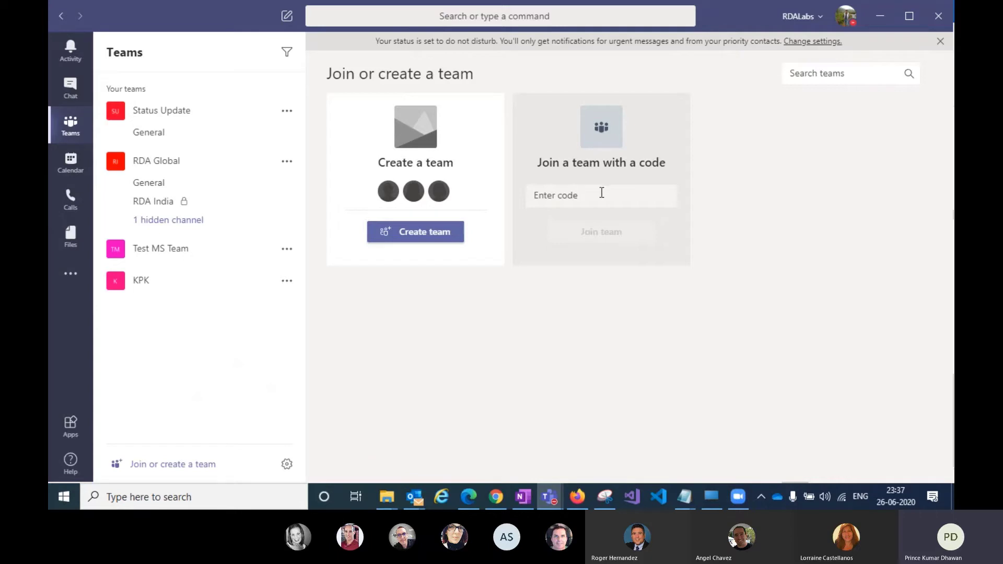
# Try out the join-with-a-code field with a placeholder team code and clear it again
pyautogui.click(597, 194)
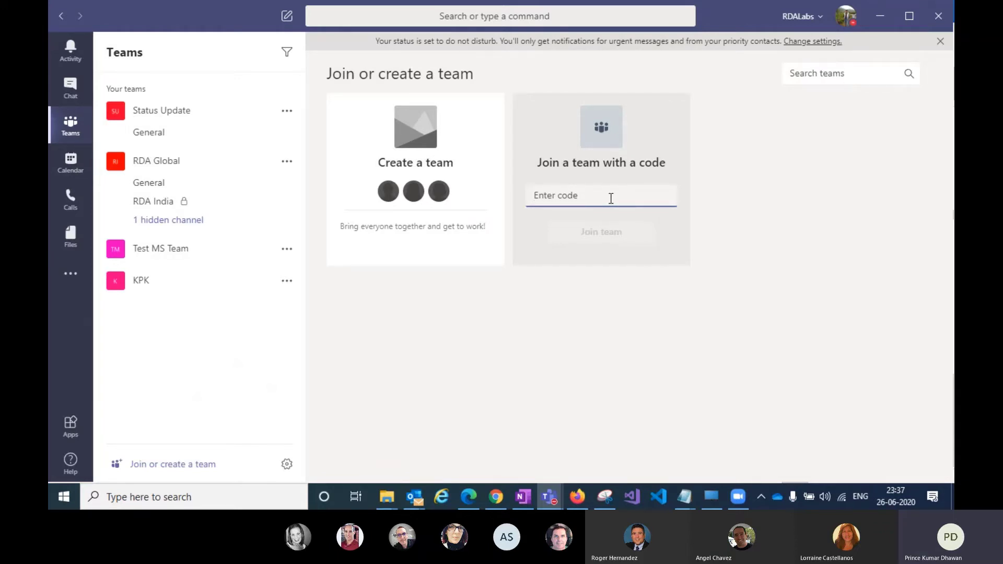
pyautogui.write('sfdgsdf')
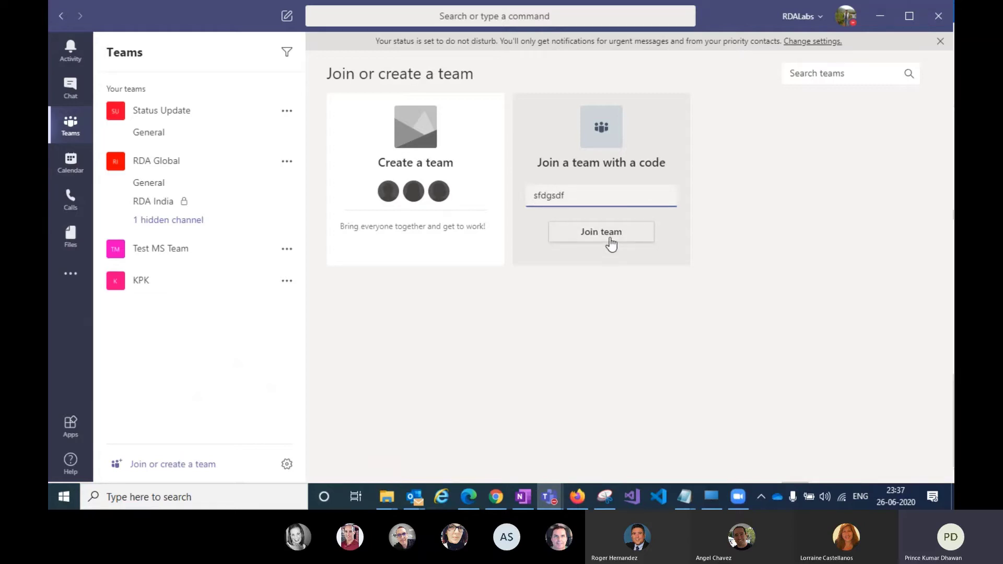
pyautogui.doubleClick(584, 198)
pyautogui.press('BackSpace')
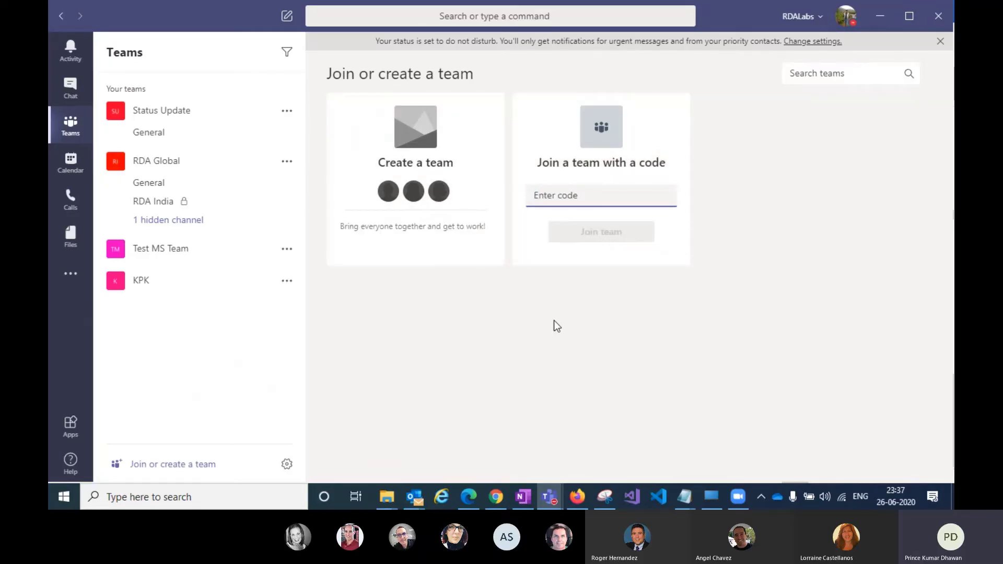
# View the posts in the General channel of Status Update and the General channel of RDA Global
pyautogui.moveTo(383, 192)
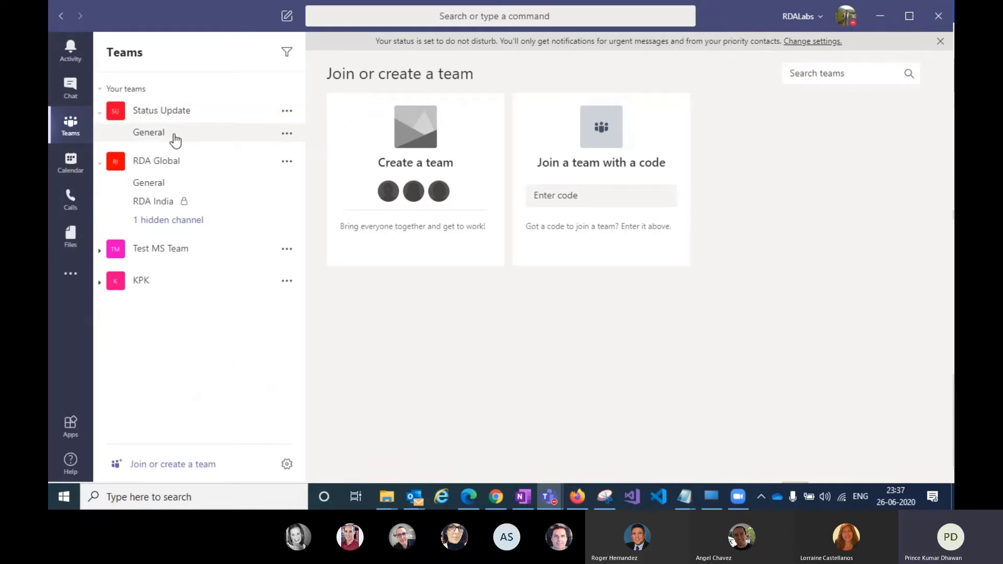
pyautogui.click(167, 137)
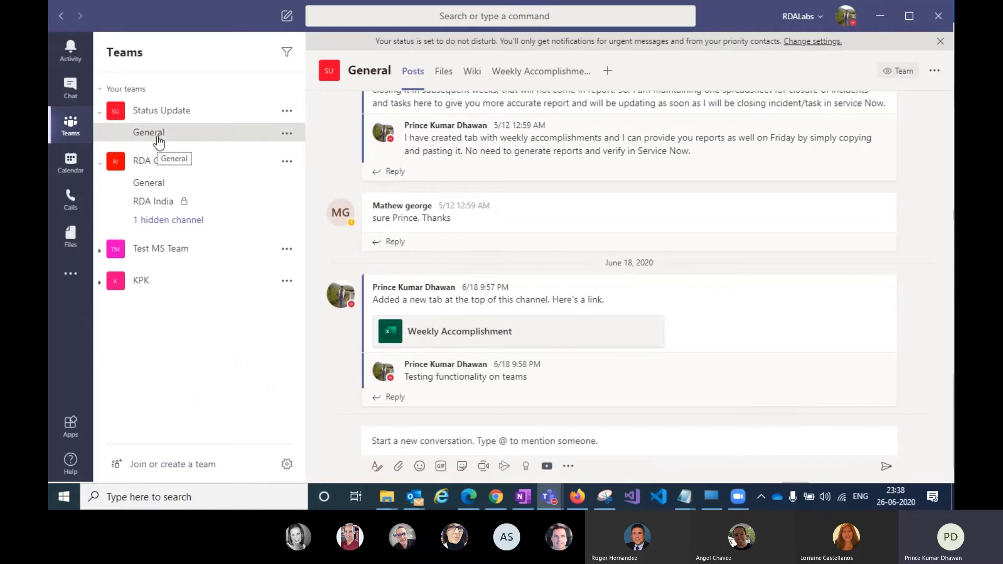
pyautogui.click(156, 184)
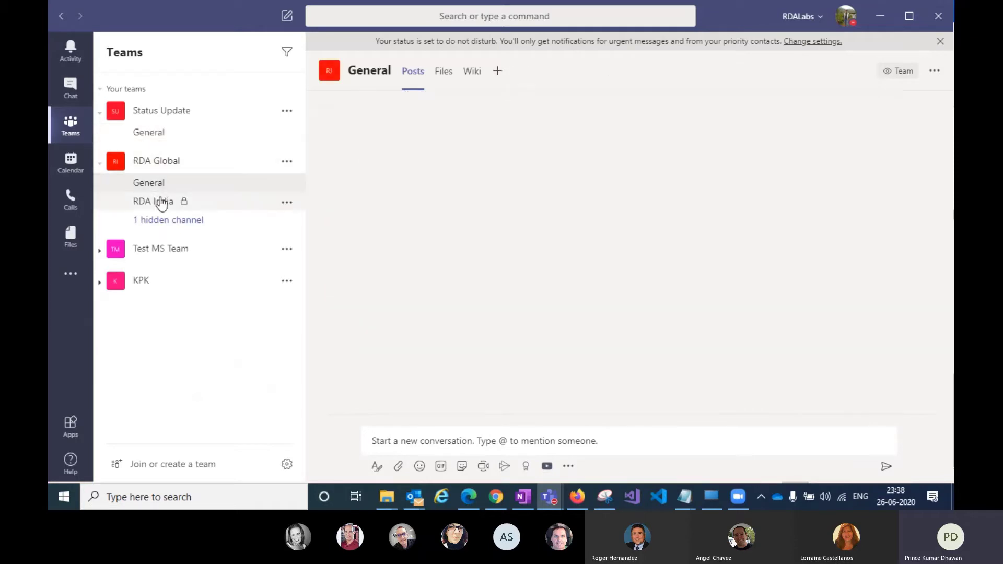
# Compare RDA Global's General channel with its private RDA India channel by switching between them, including their posts and available tabs
pyautogui.click(160, 204)
pyautogui.click(155, 182)
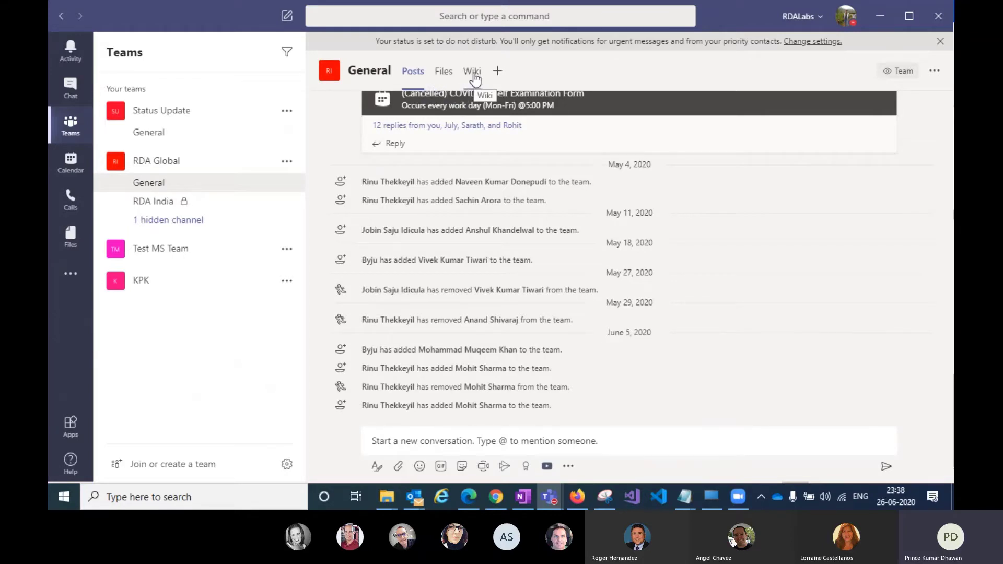
pyautogui.click(151, 202)
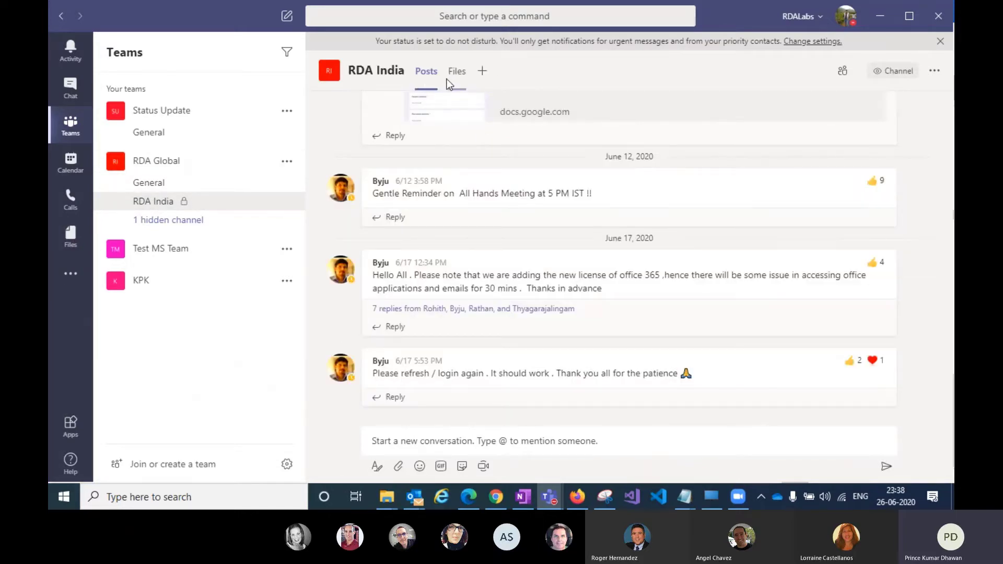
pyautogui.click(146, 189)
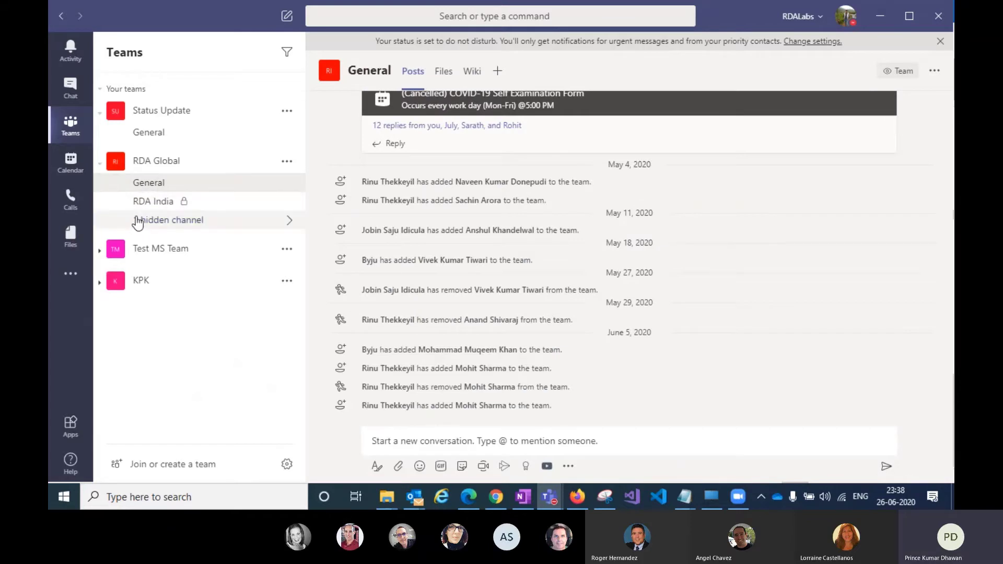
pyautogui.click(144, 201)
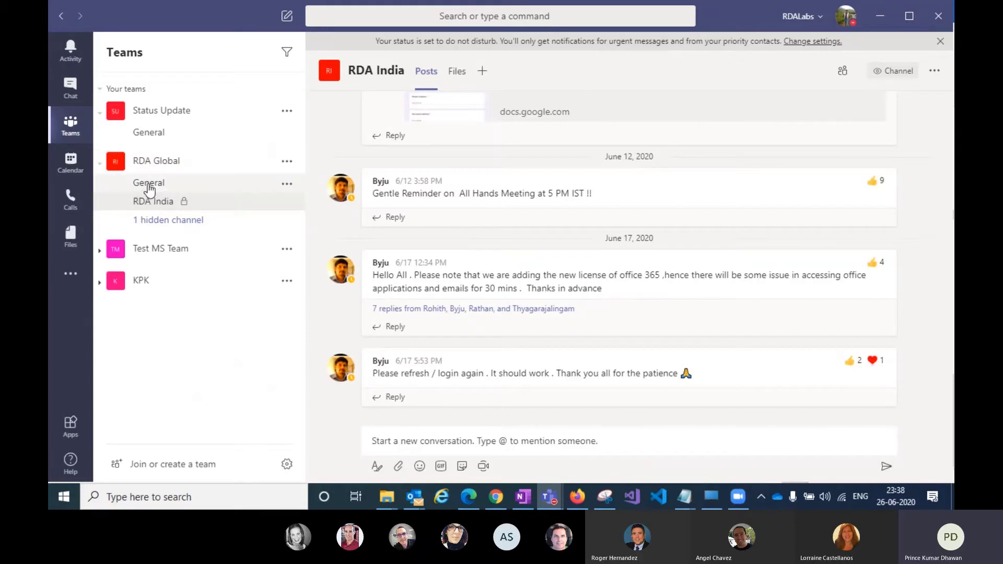
pyautogui.click(149, 184)
pyautogui.click(150, 198)
pyautogui.click(150, 181)
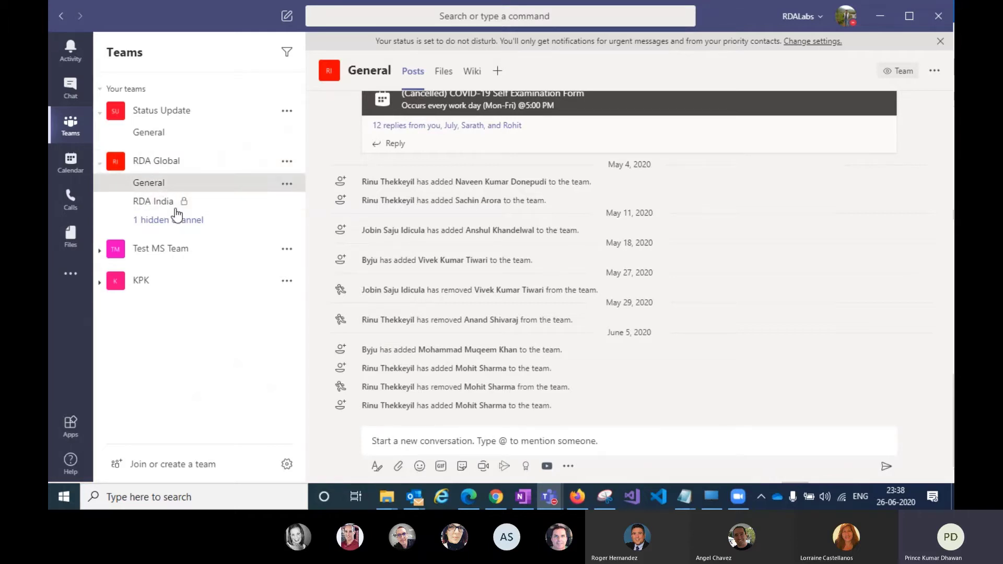
pyautogui.click(147, 203)
pyautogui.click(147, 184)
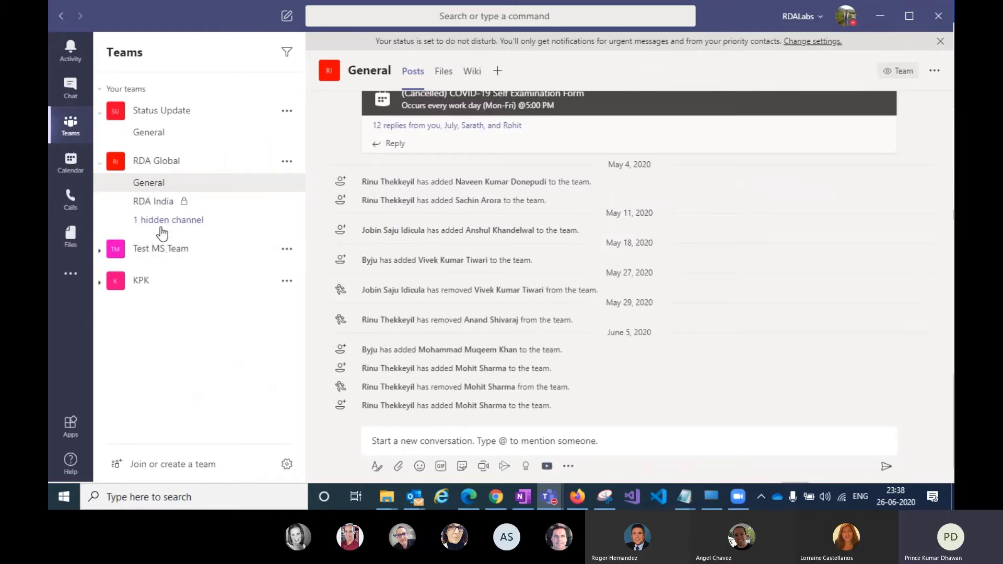
pyautogui.click(152, 202)
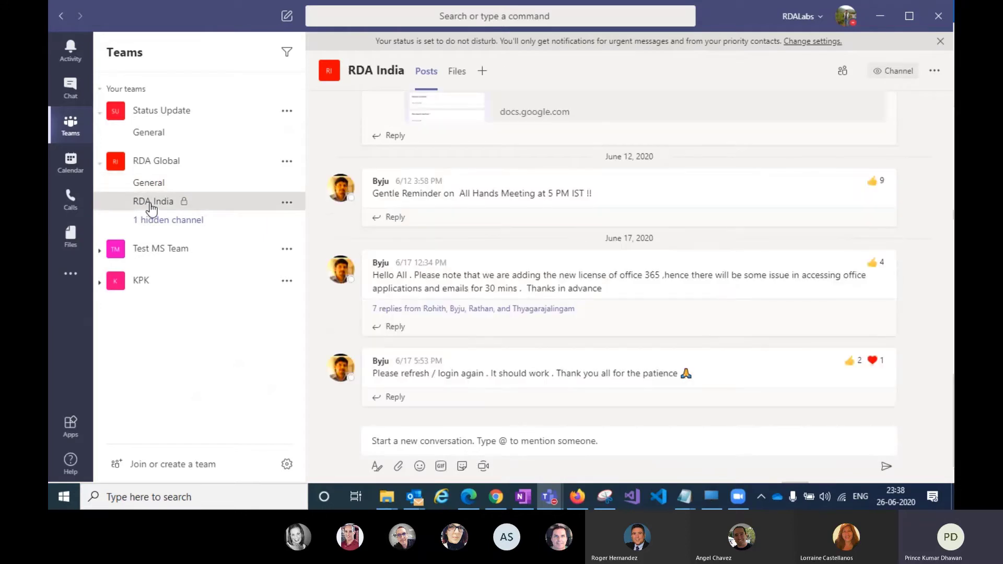
pyautogui.click(149, 184)
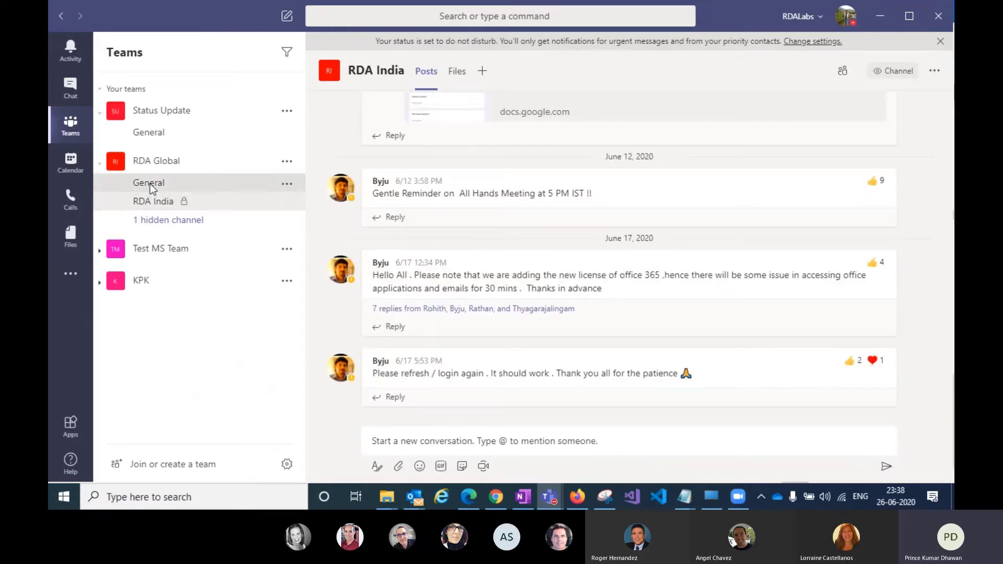
pyautogui.click(161, 205)
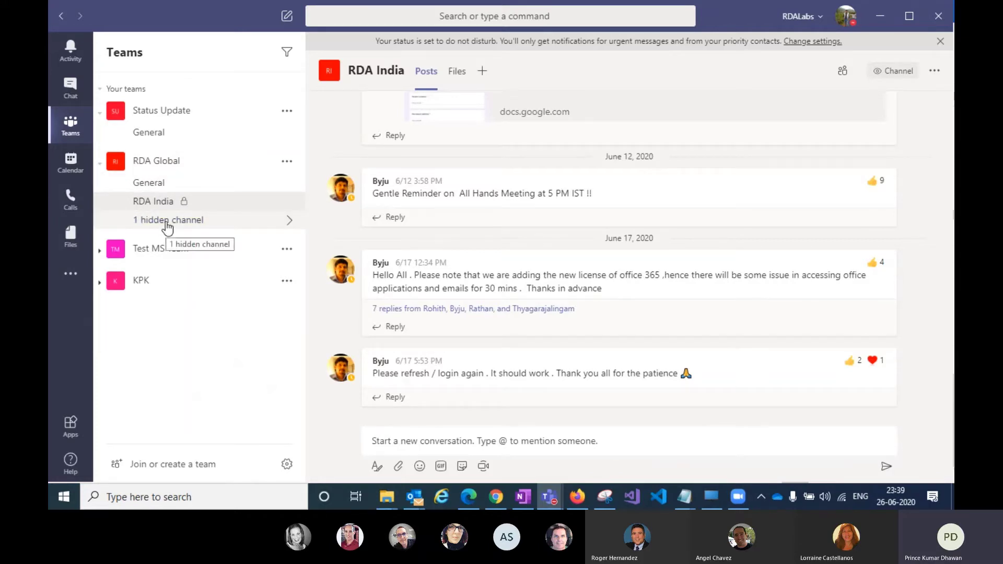
# Show the hidden Assurant channel in the RDA Global team's channel list
pyautogui.click(167, 225)
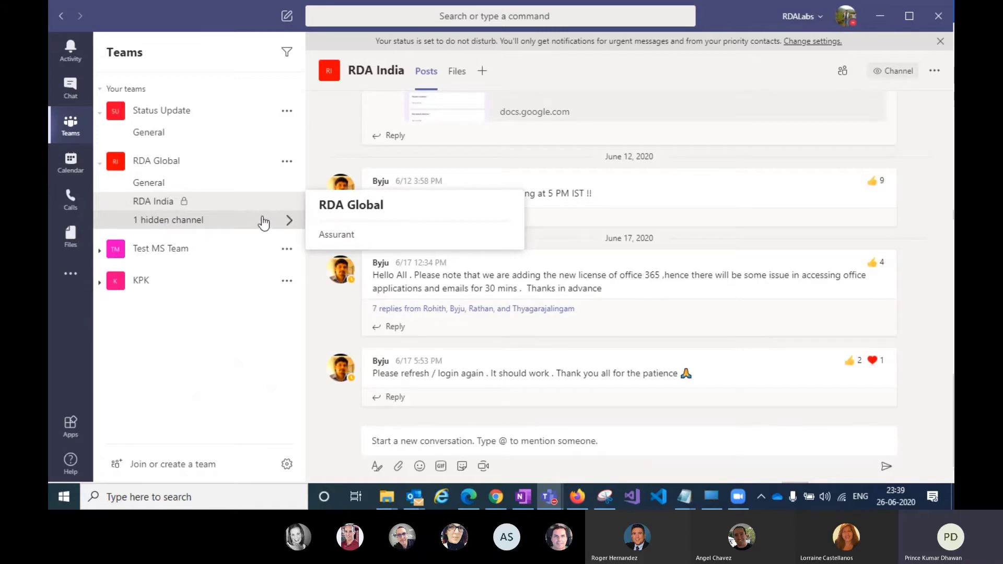
pyautogui.moveTo(396, 240)
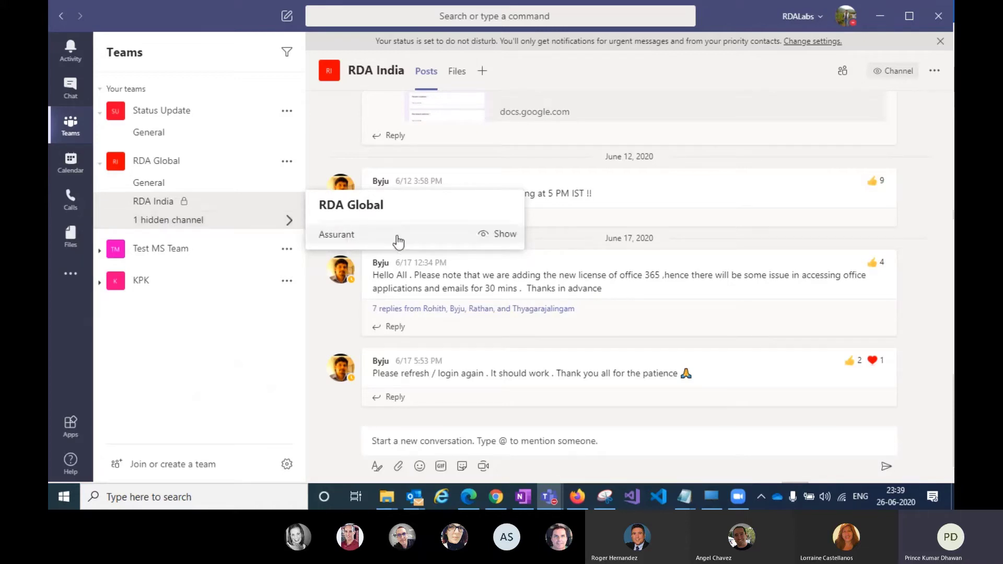
pyautogui.click(485, 237)
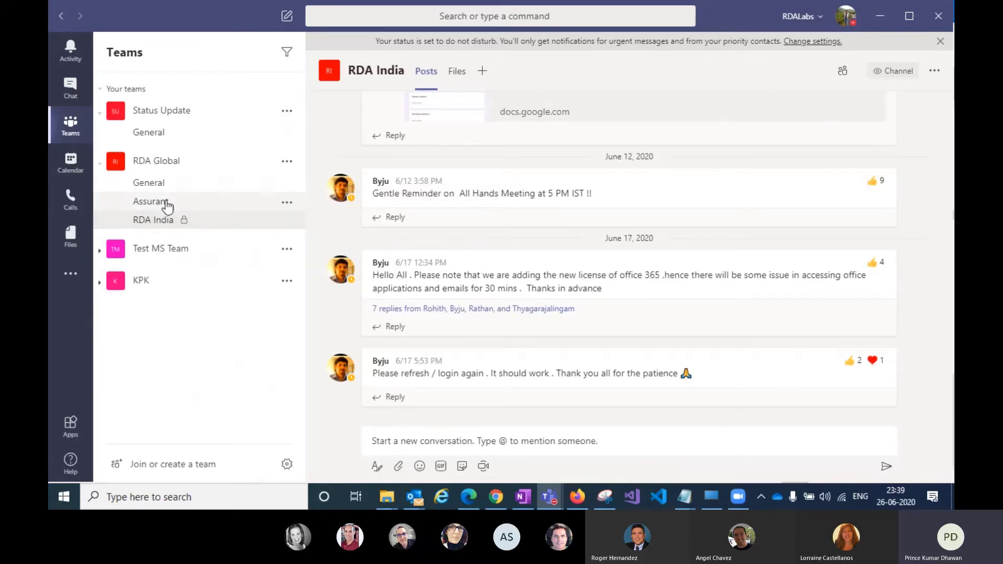
# Hide the RDA India channel in the RDA Global team
pyautogui.moveTo(288, 226)
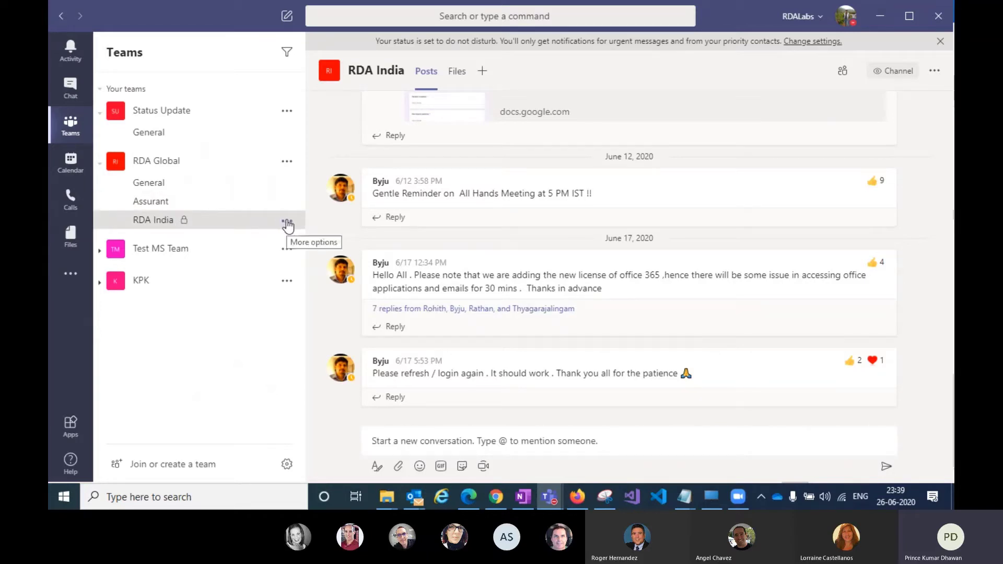
pyautogui.click(287, 223)
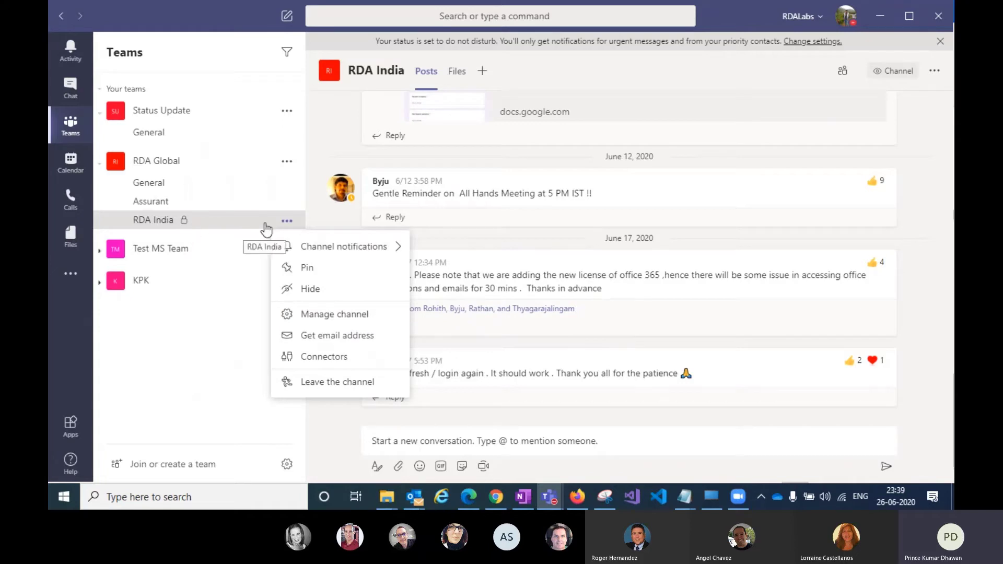
pyautogui.click(311, 289)
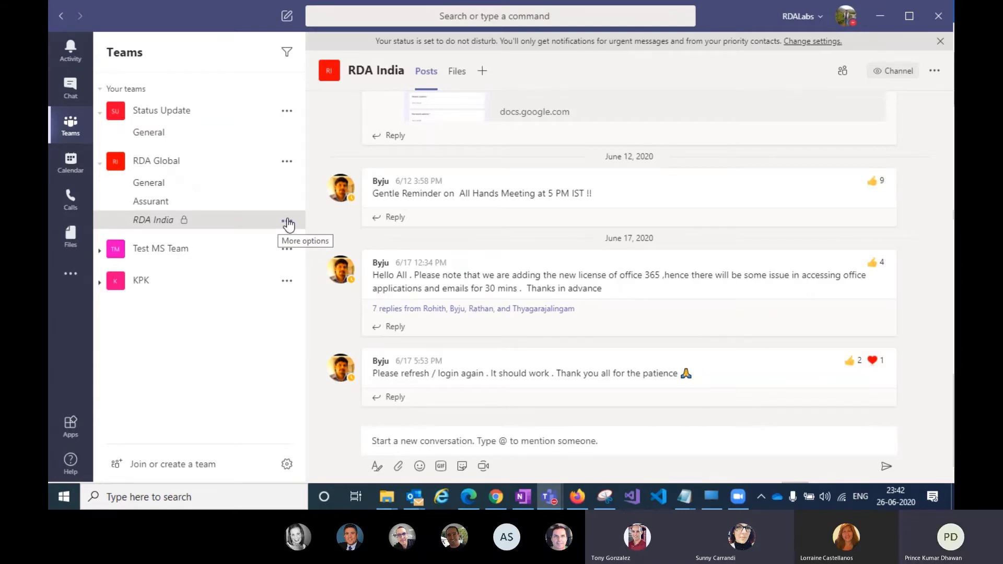
# Open the General channel of Test MS Team and view which channels are hidden in RDA Global
pyautogui.click(287, 222)
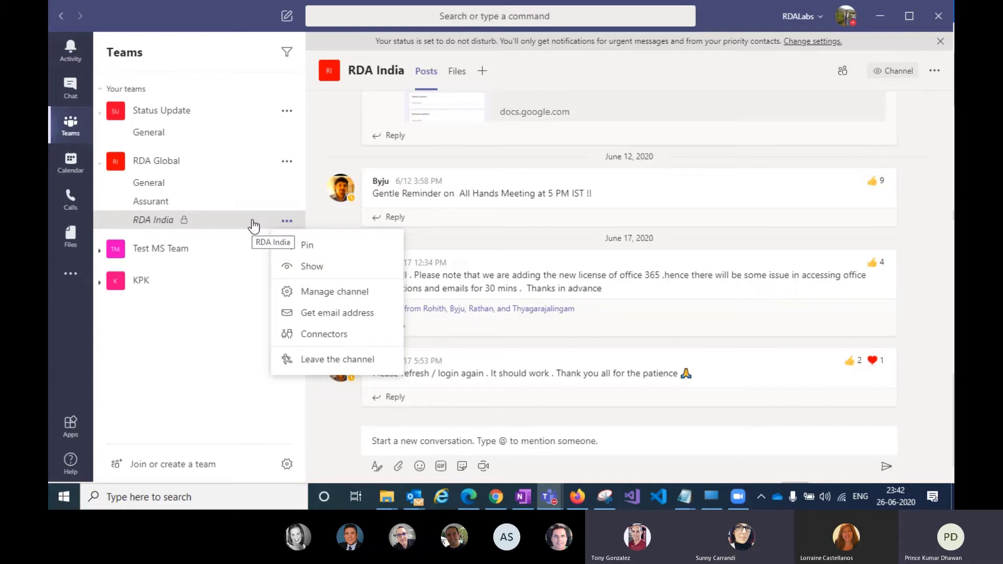
pyautogui.click(99, 250)
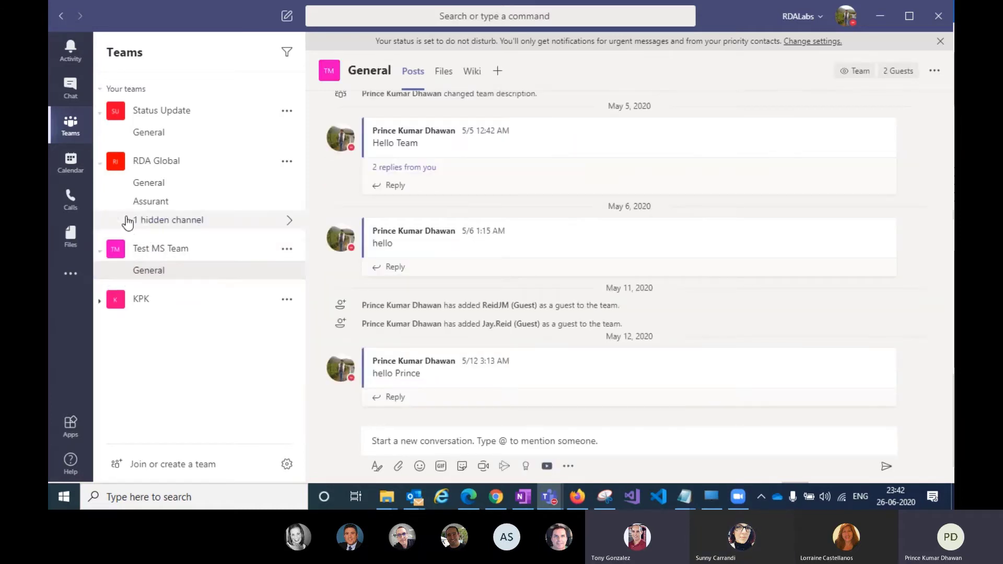
pyautogui.click(170, 226)
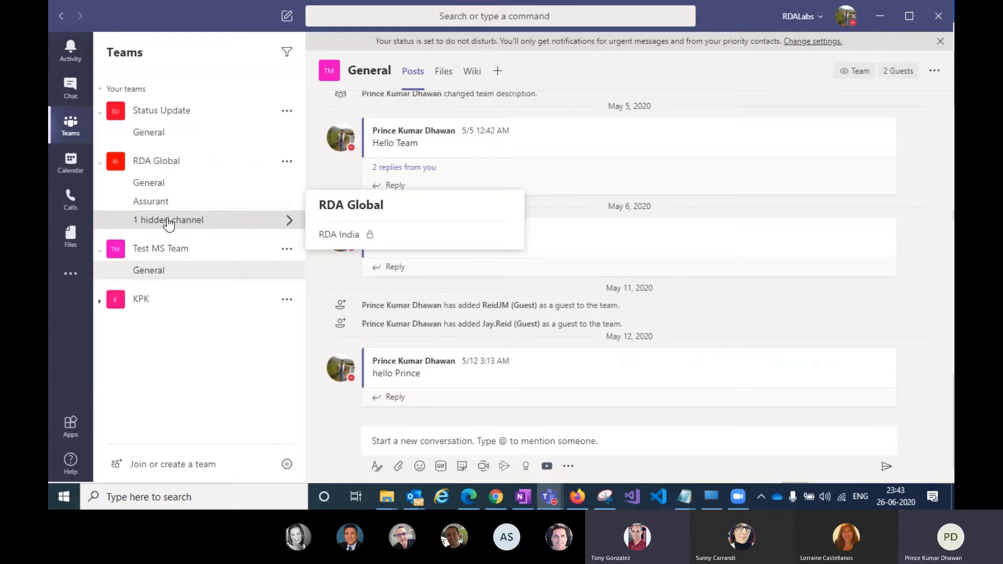
pyautogui.moveTo(369, 243)
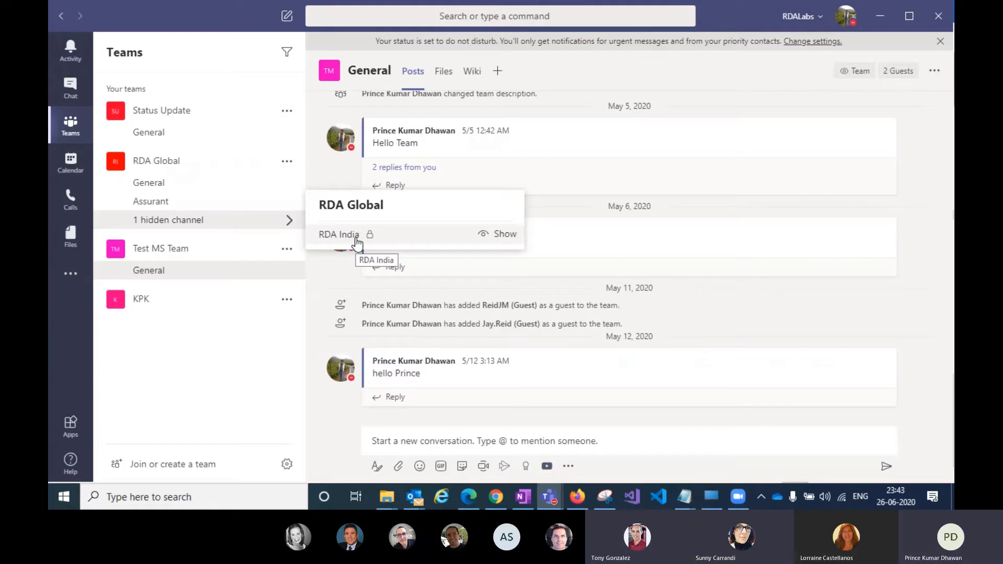
# Review the management options available for the RDA Global team, including adding a channel, without choosing any
pyautogui.click(287, 161)
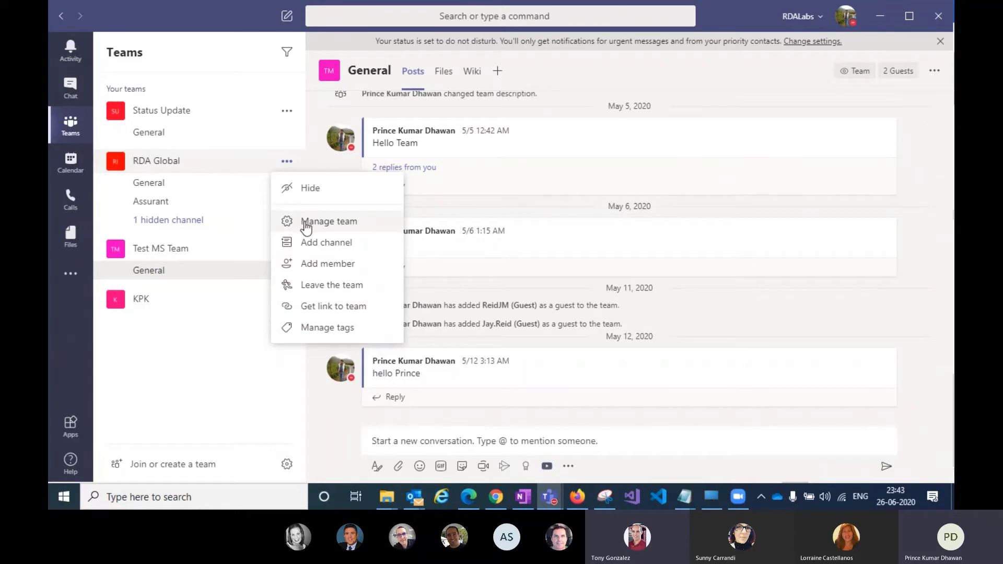
pyautogui.click(253, 346)
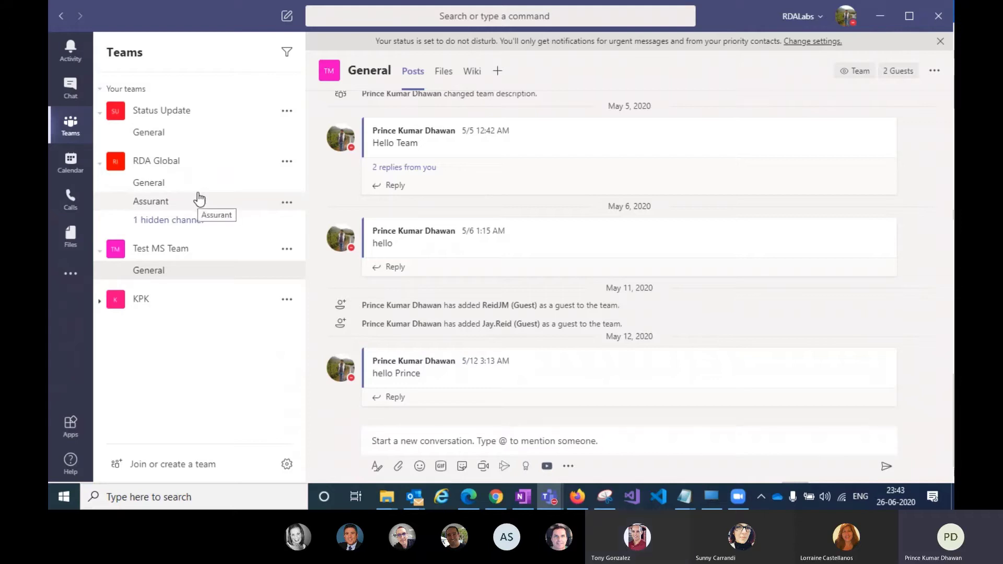
pyautogui.click(286, 162)
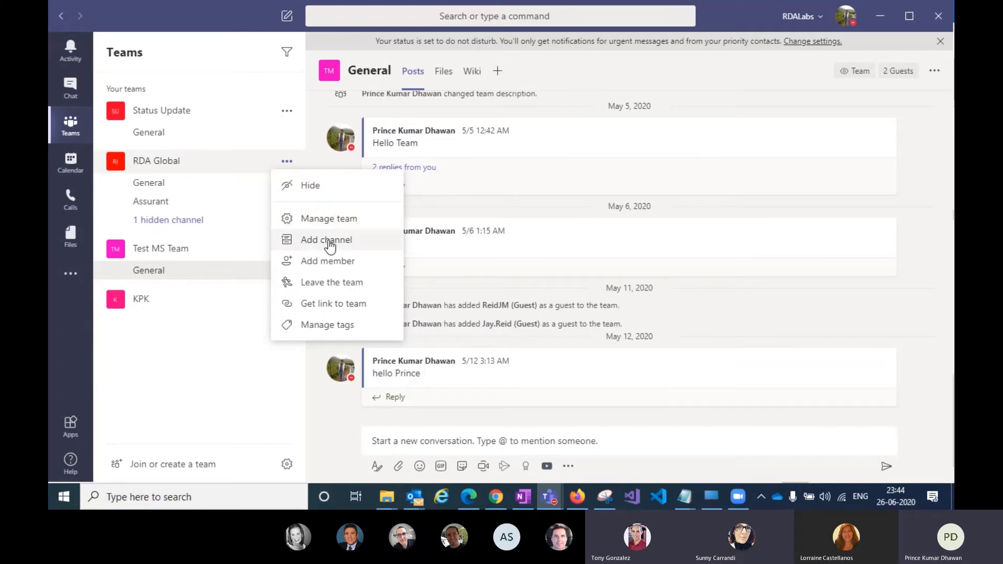
pyautogui.click(211, 345)
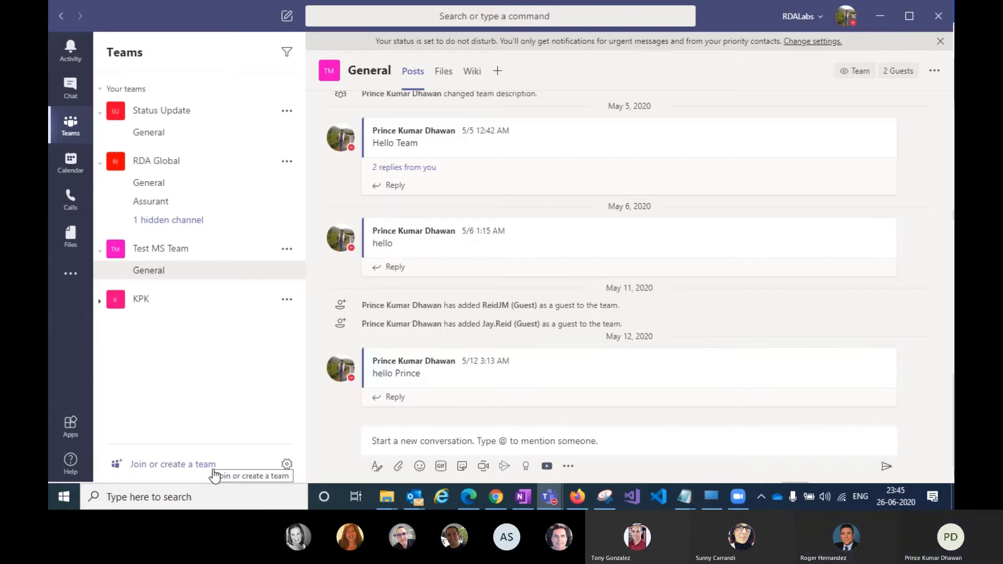
# Open the activity feed and look through the older notifications
pyautogui.click(67, 61)
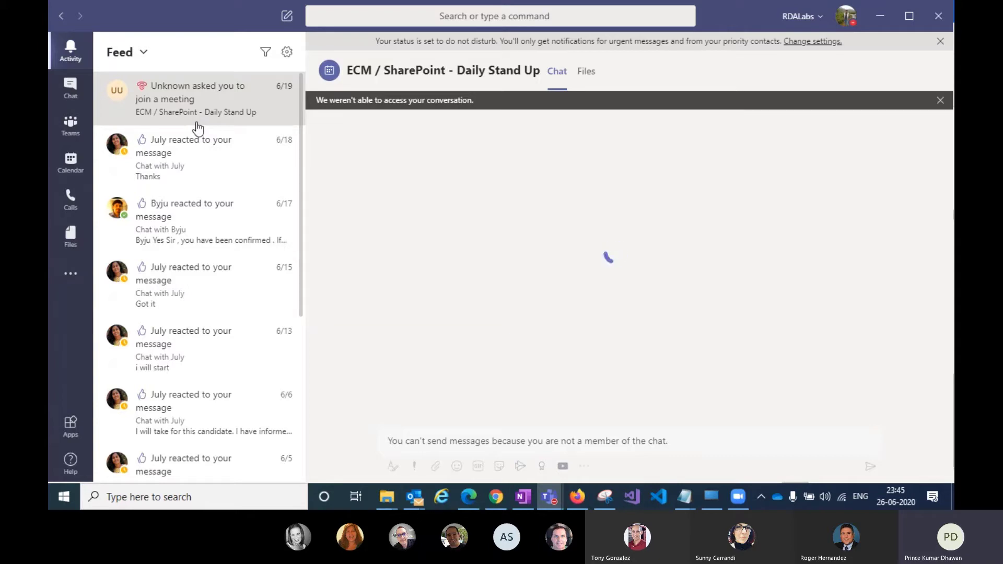
pyautogui.scroll(-5, 215, 271)
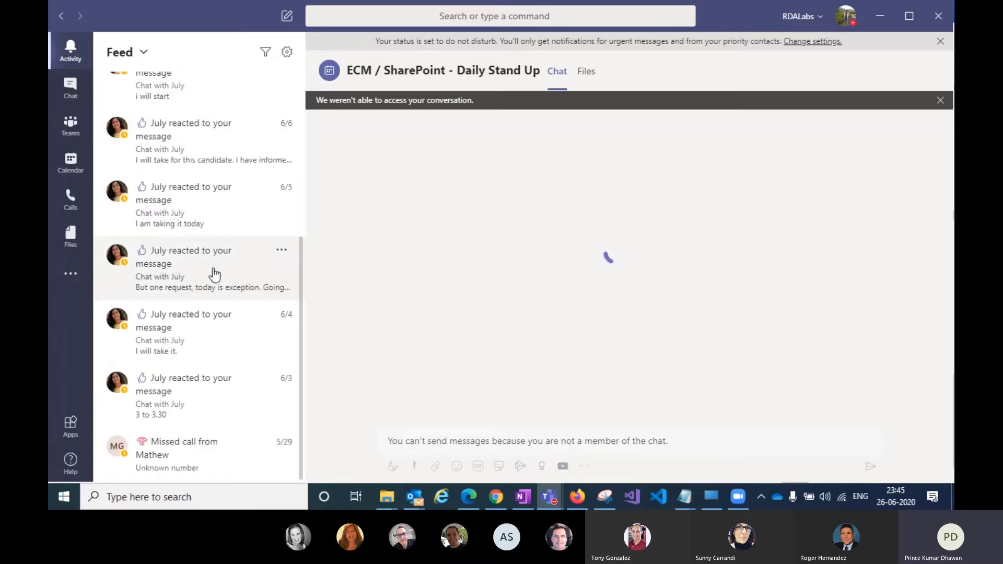
# Return to the newest notifications in the activity feed, and open a one-to-one conversation from the recent chats
pyautogui.scroll(6, 214, 274)
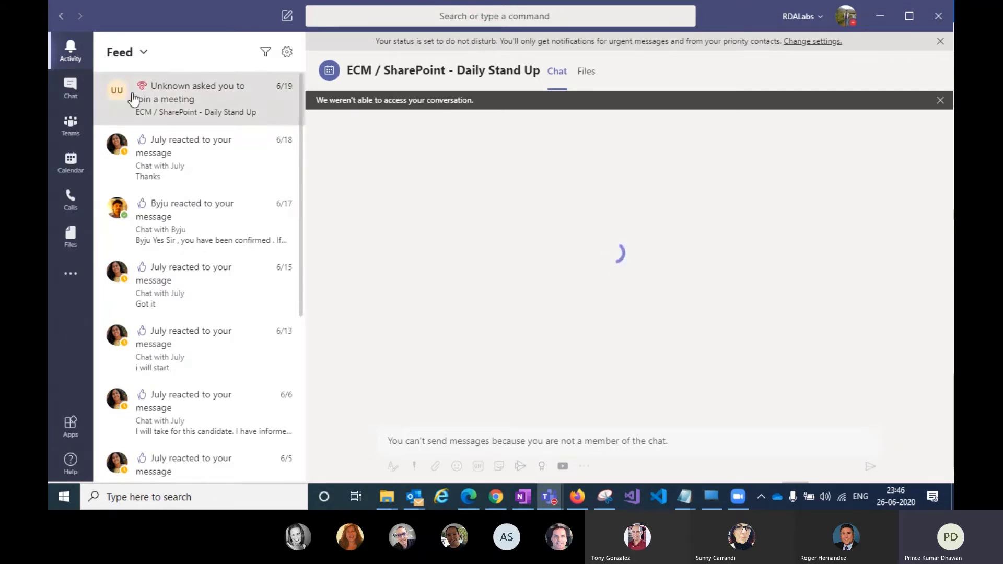
pyautogui.click(75, 96)
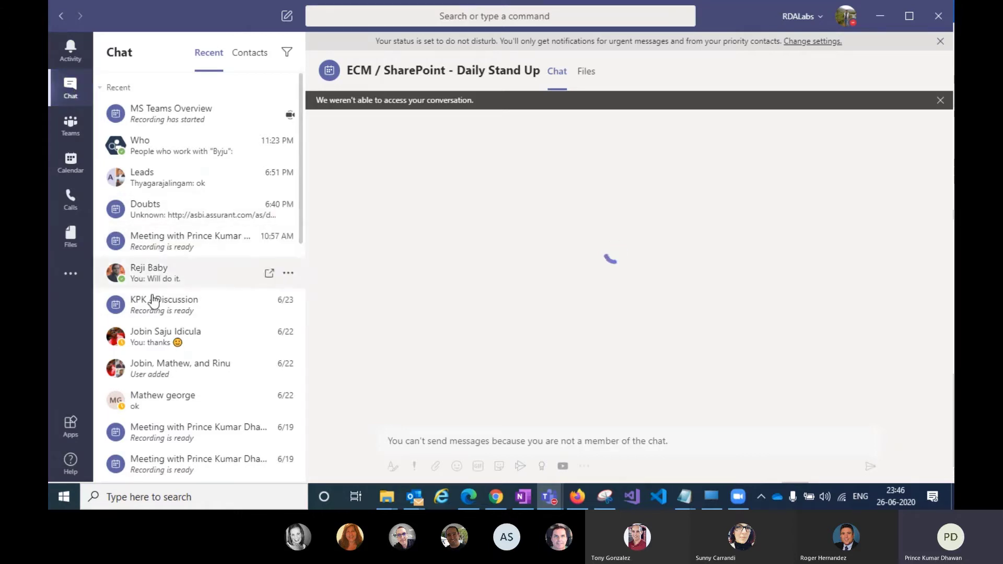
pyautogui.click(152, 339)
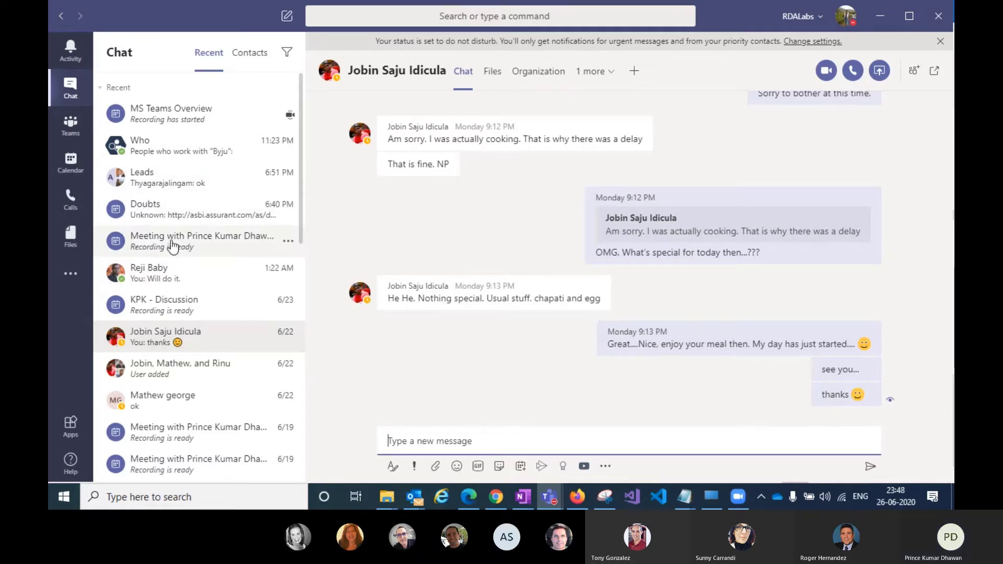
pyautogui.scroll(-1, 130, 246)
# Review the management options of the RDA Global team without choosing any, and view the work week in the calendar
pyautogui.click(71, 125)
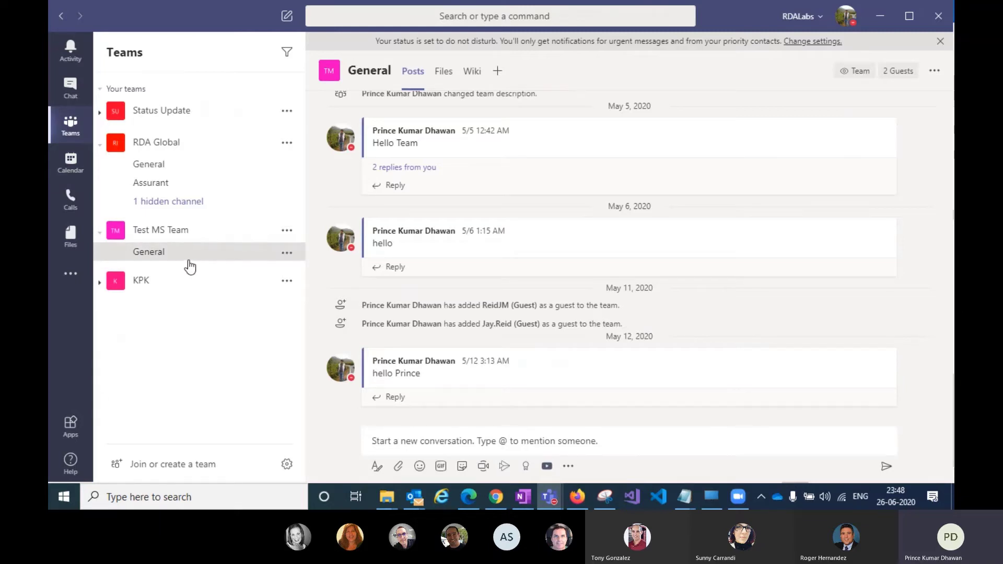
pyautogui.click(286, 142)
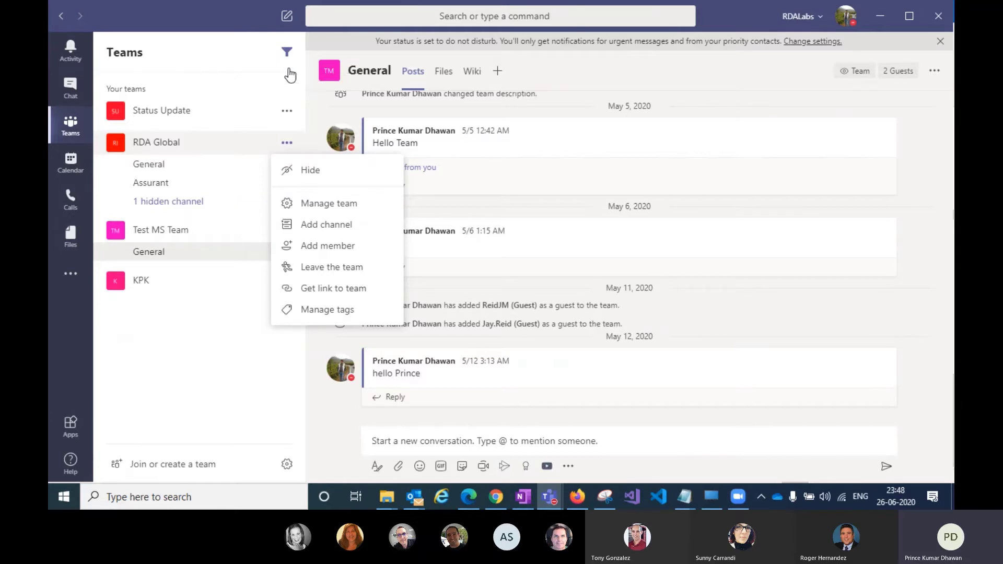
pyautogui.click(68, 168)
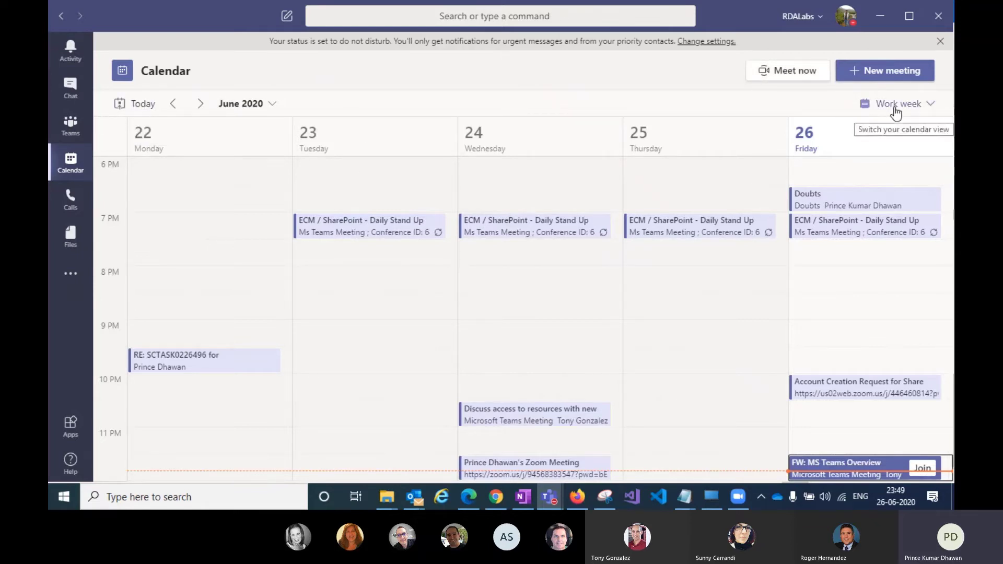
# Look through the sections of the calling area, including contacts, history and voicemail, and return to the speed dial list
pyautogui.click(69, 205)
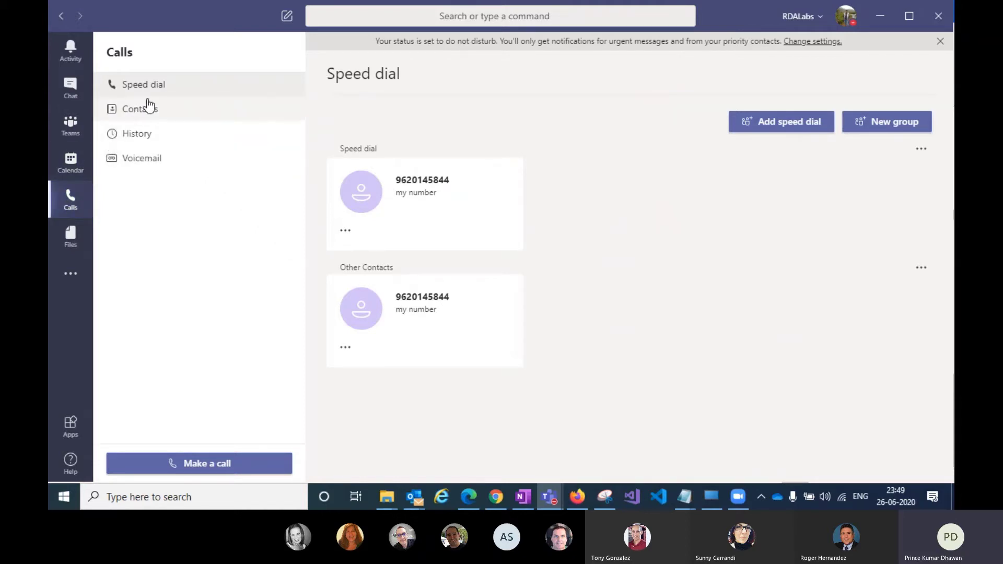
pyautogui.click(141, 130)
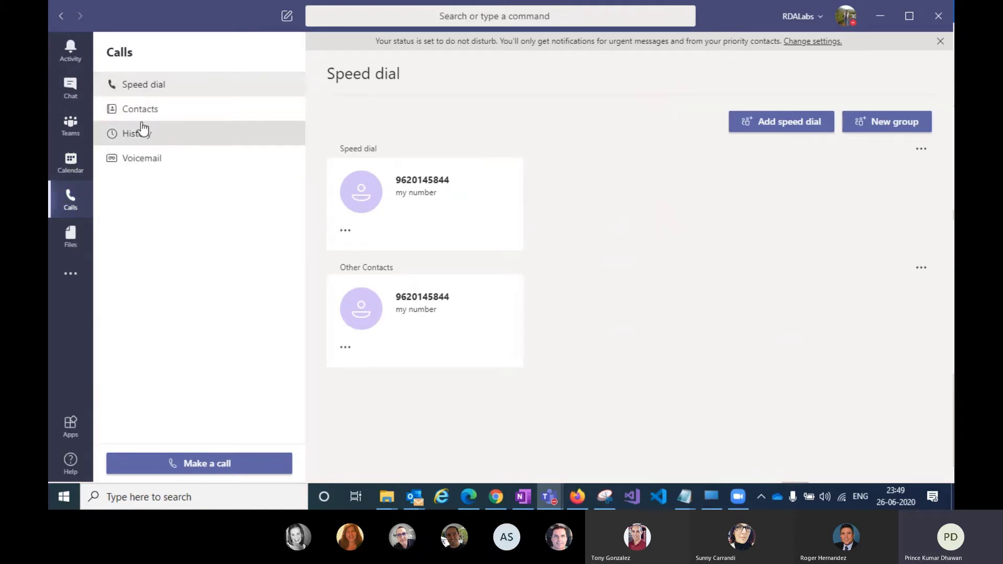
pyautogui.click(139, 113)
pyautogui.click(146, 163)
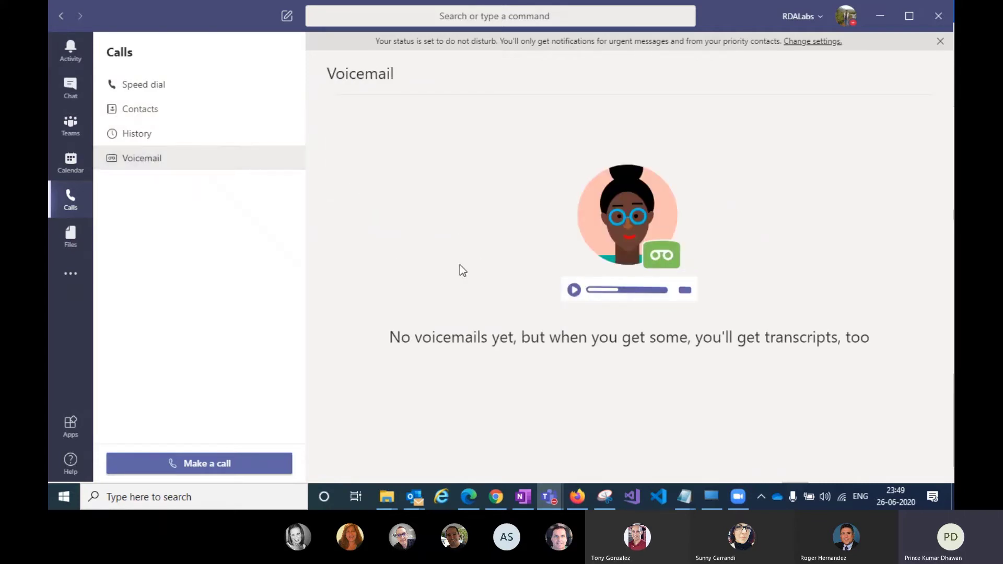
pyautogui.click(150, 89)
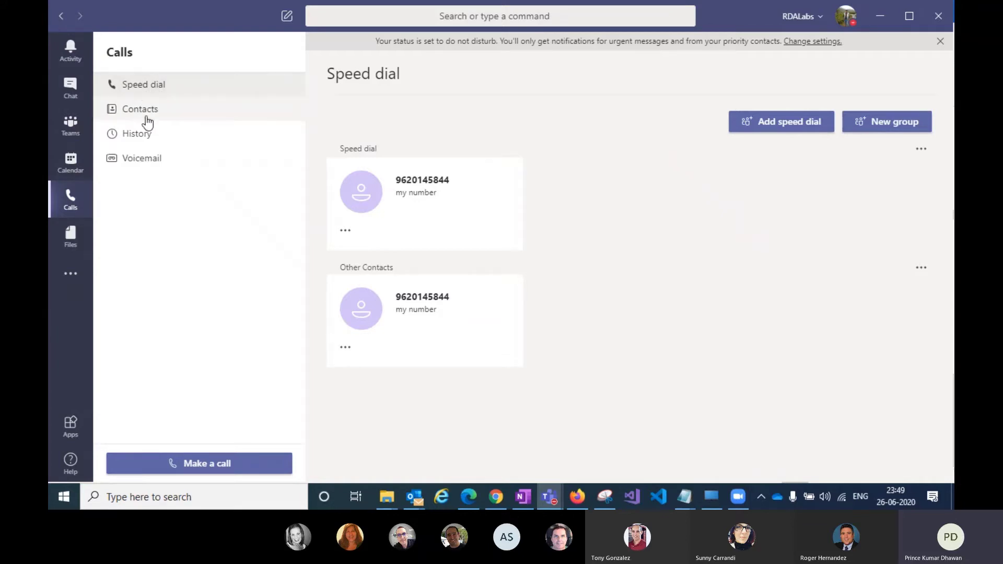
# Look through the recent, Microsoft Teams and downloaded files, and view the list of additional apps without opening any
pyautogui.click(72, 237)
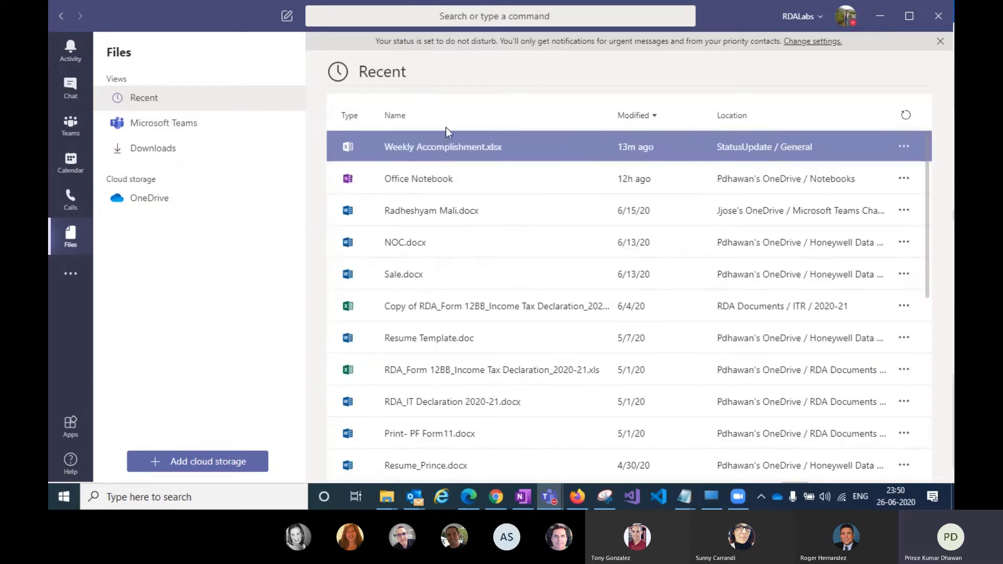
pyautogui.scroll(-7, 602, 163)
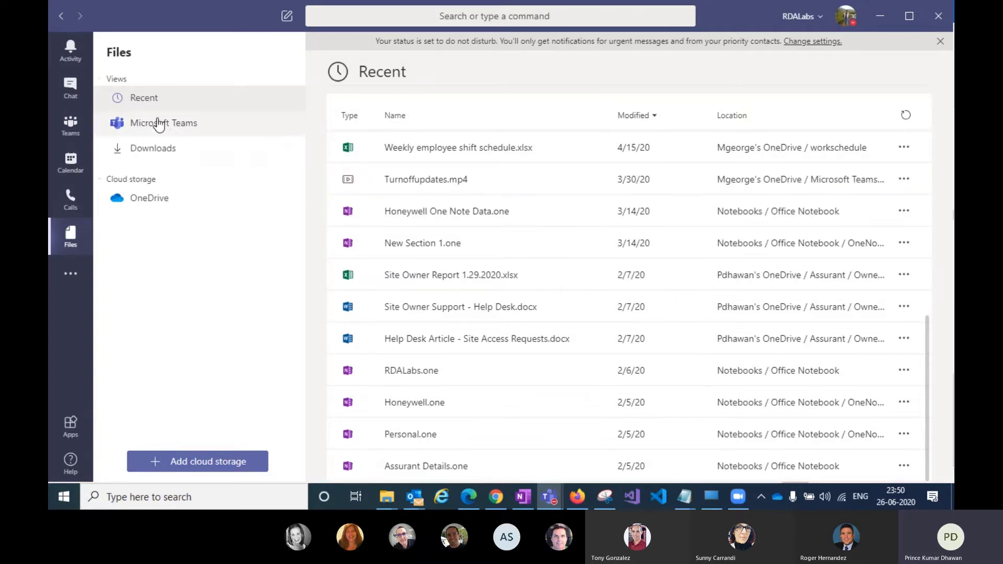
pyautogui.click(172, 125)
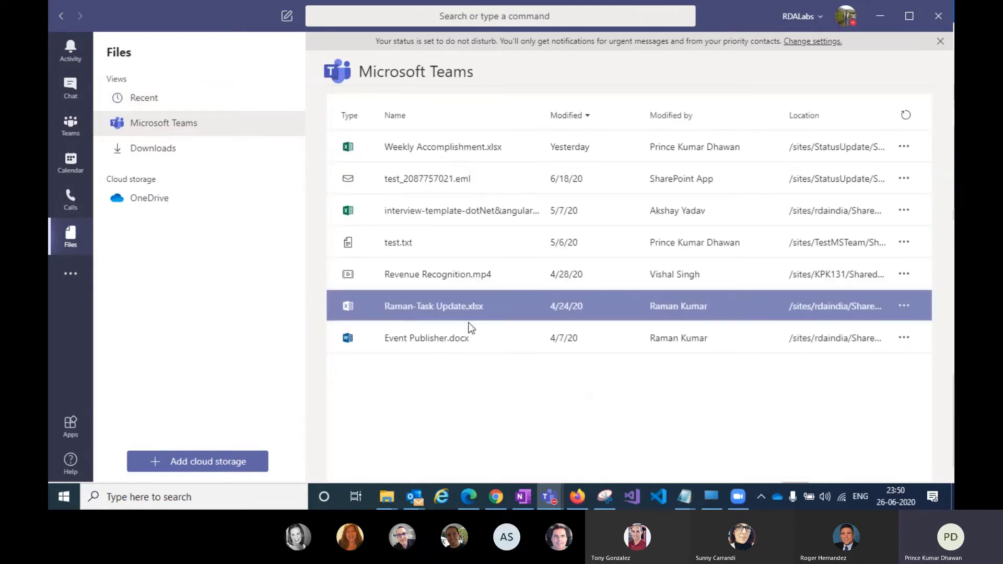
pyautogui.click(156, 153)
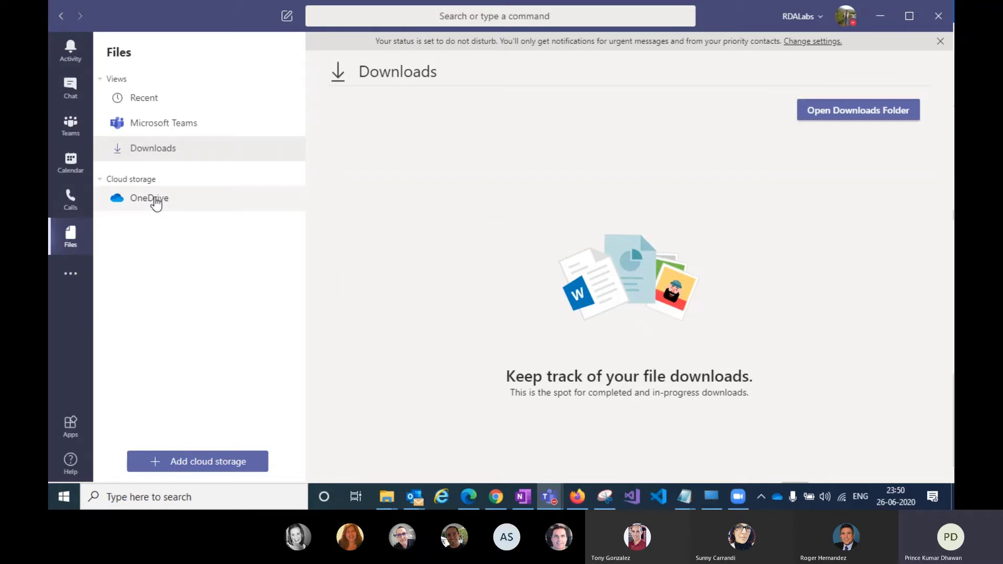
pyautogui.click(68, 276)
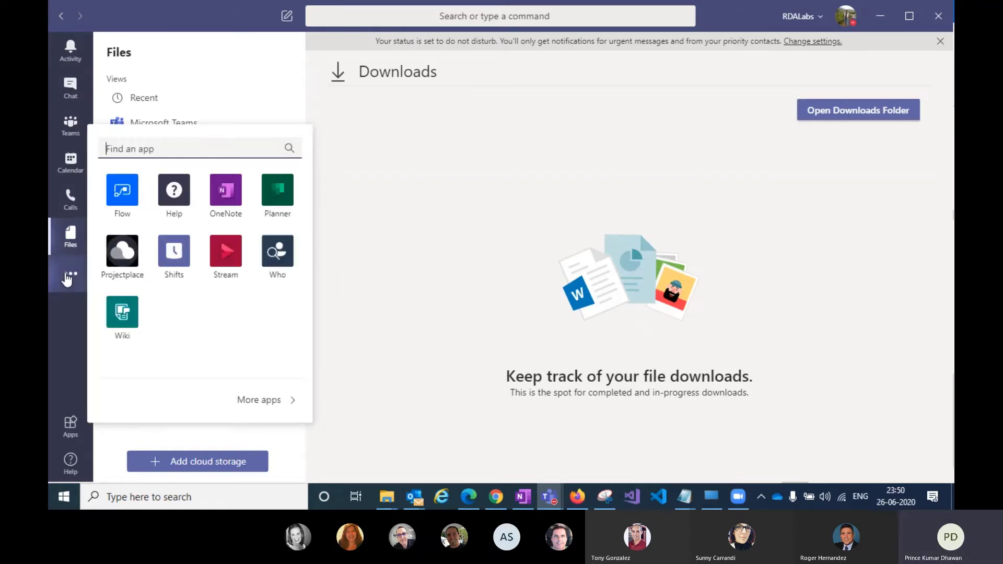
pyautogui.click(69, 277)
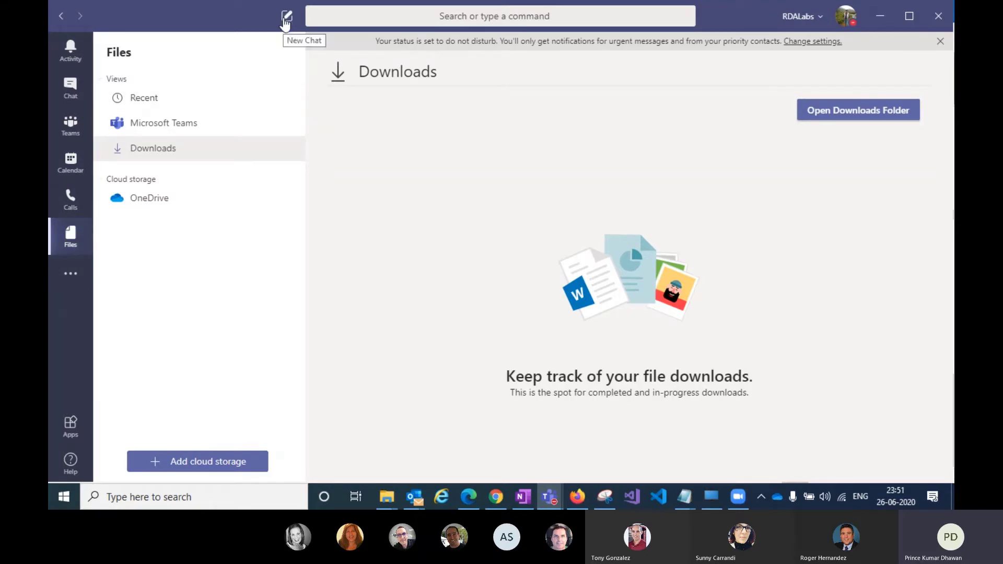
# Start a new chat
pyautogui.click(287, 18)
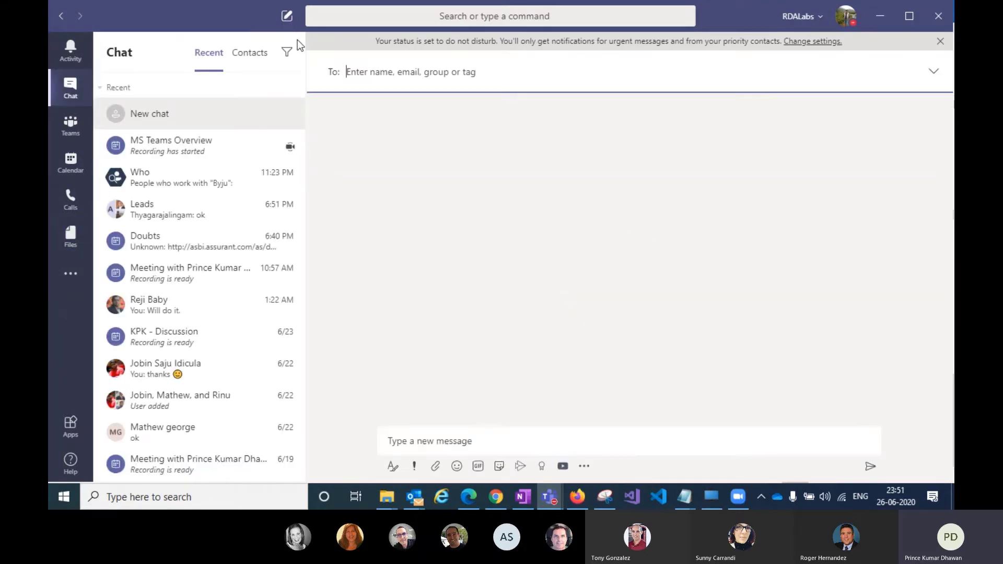
pyautogui.write('byju')
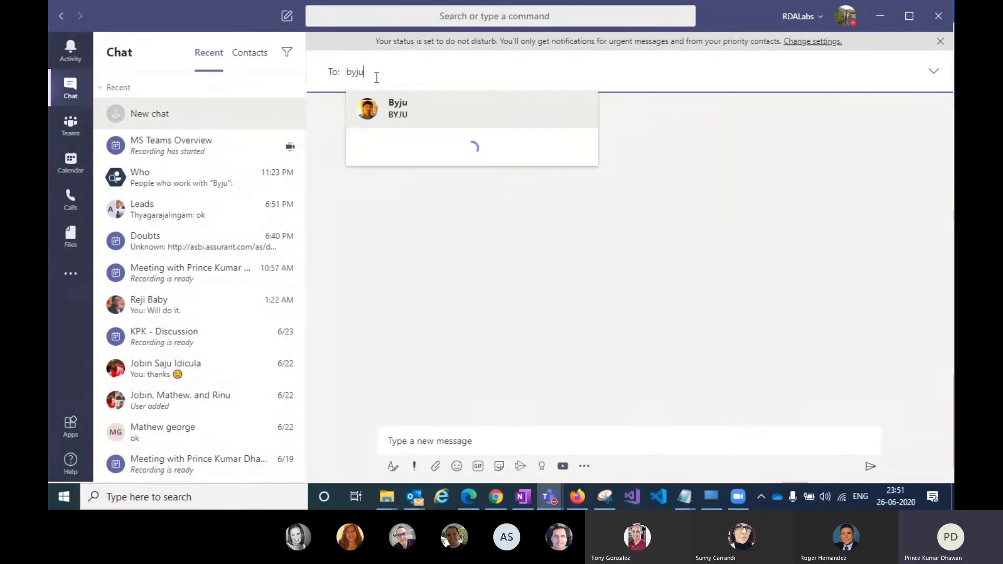
pyautogui.press('BackSpace')
pyautogui.press('BackSpace')
pyautogui.press('BackSpace')
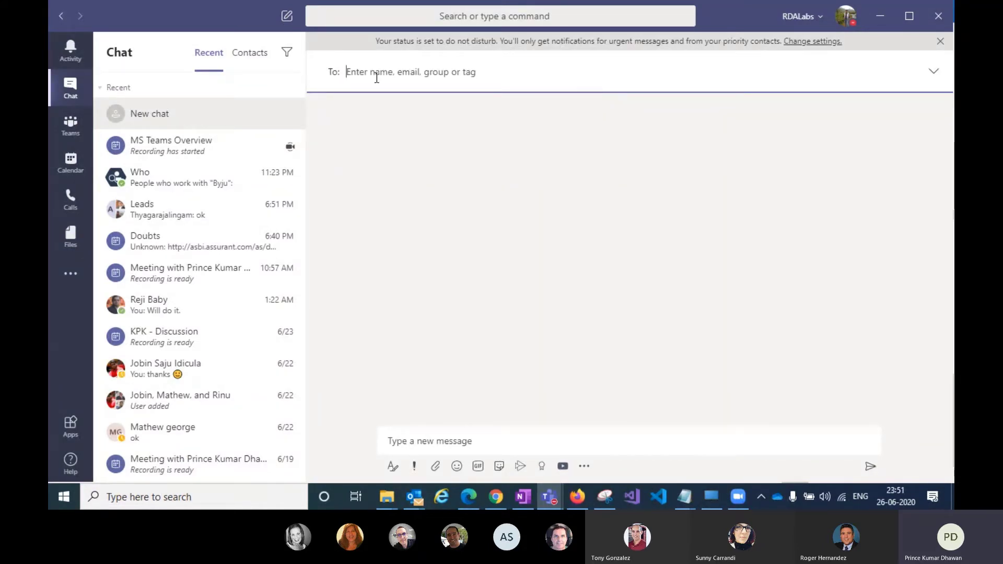
# Address the new chat to three colleagues by name to create a group conversation, ready for its first message
pyautogui.write('reji')
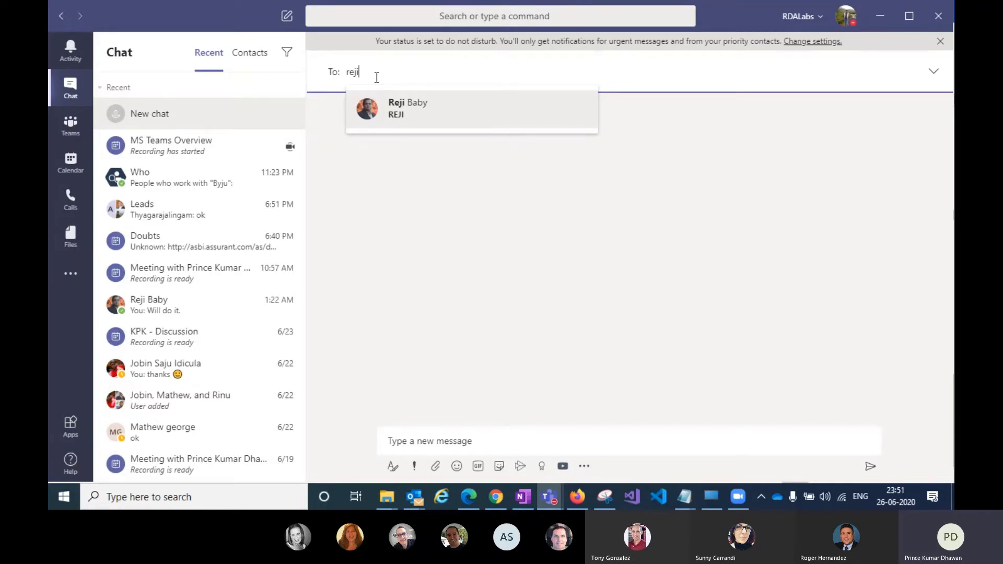
pyautogui.press('Return')
pyautogui.write('byju')
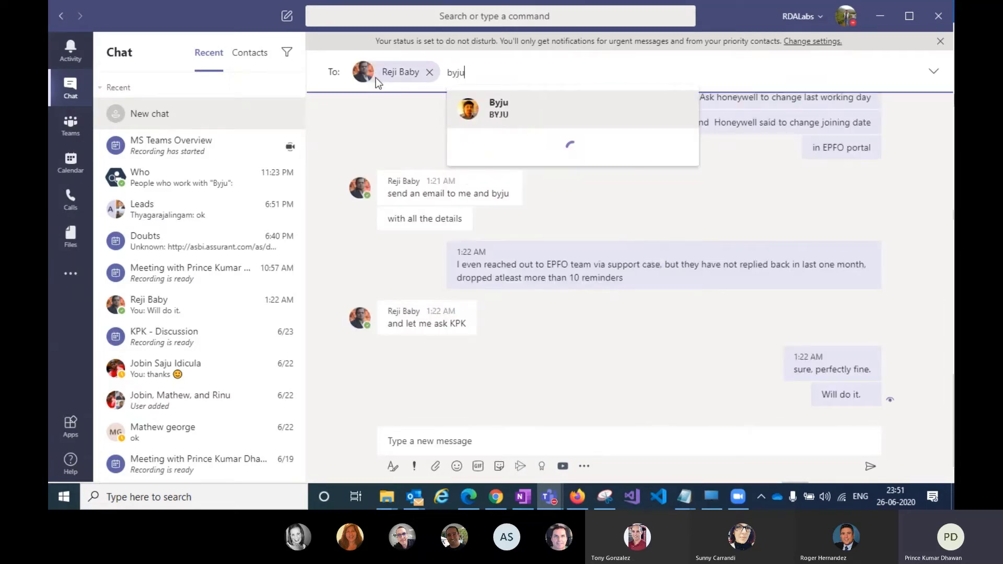
pyautogui.press('Return')
pyautogui.write('renu')
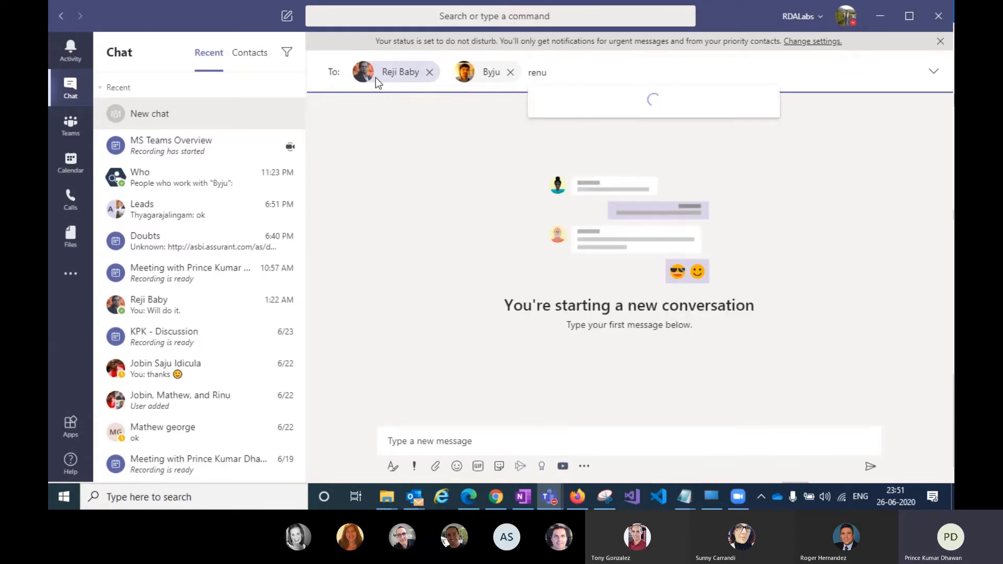
pyautogui.press('Return')
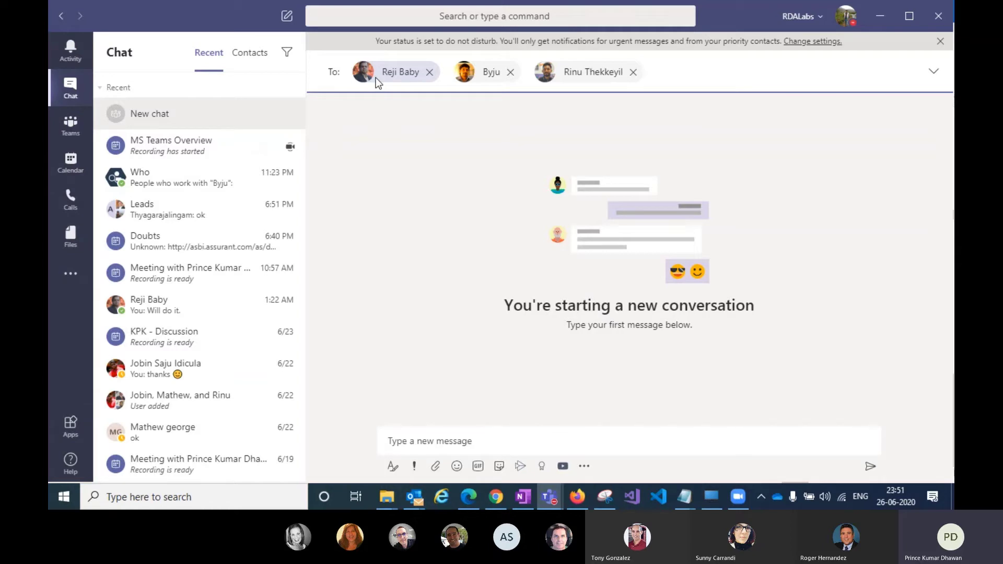
pyautogui.click(475, 440)
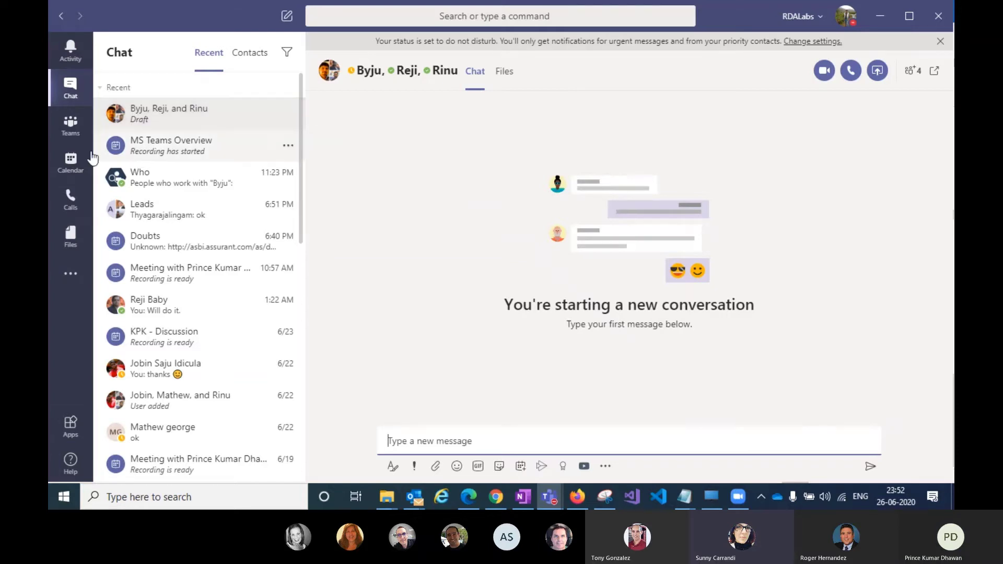
# Revisit the teams list and the calendar, and view the account options of the signed-in profile
pyautogui.click(71, 125)
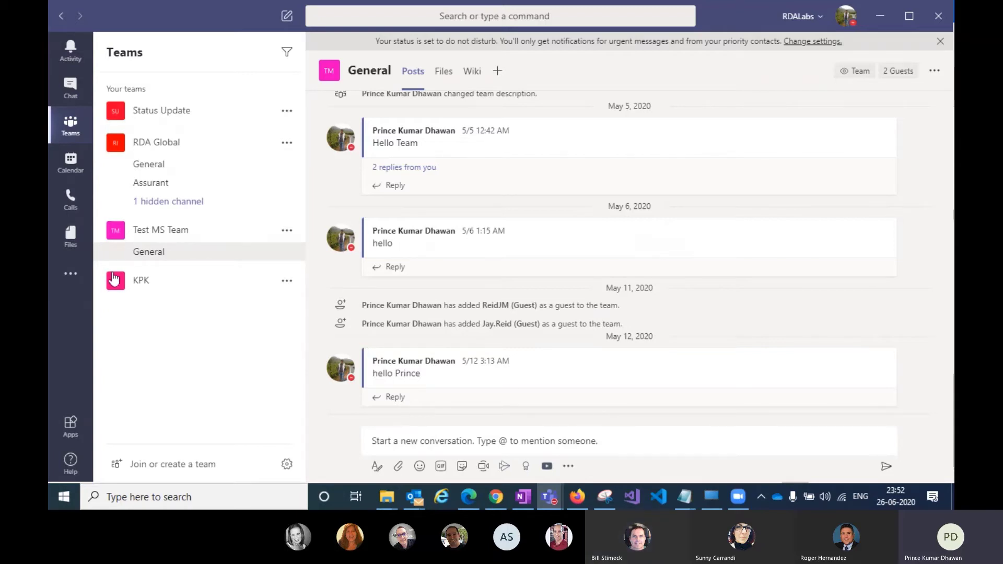
pyautogui.click(68, 163)
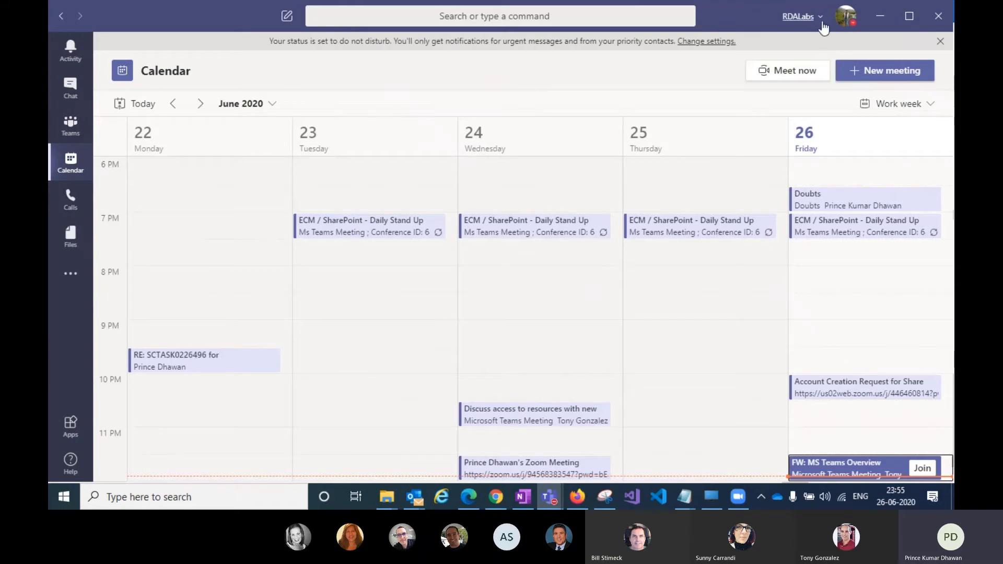
pyautogui.click(846, 18)
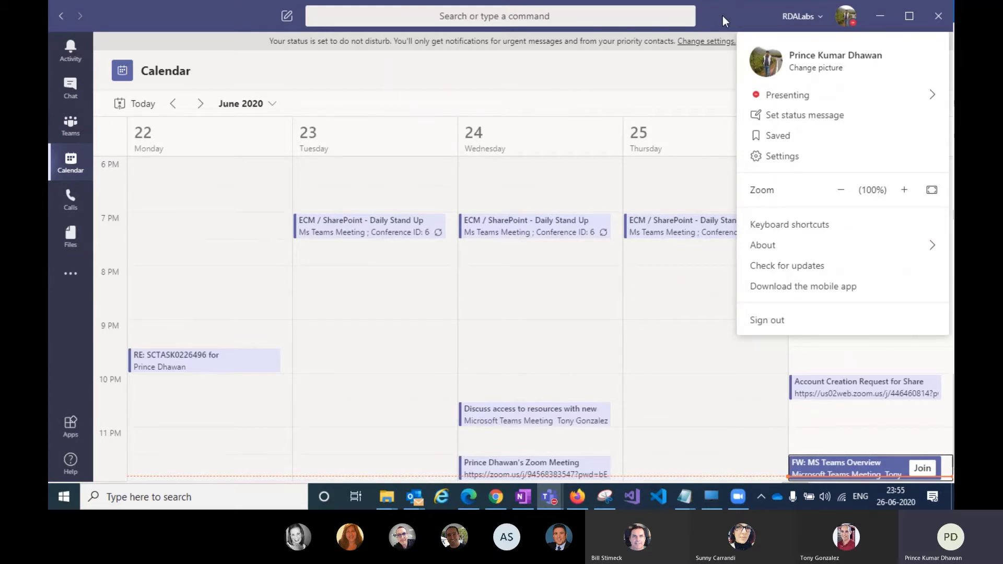
# Try switching the organization to Assurant, Inc. (Guest), cancel the switch, and view the available organizations again
pyautogui.click(69, 127)
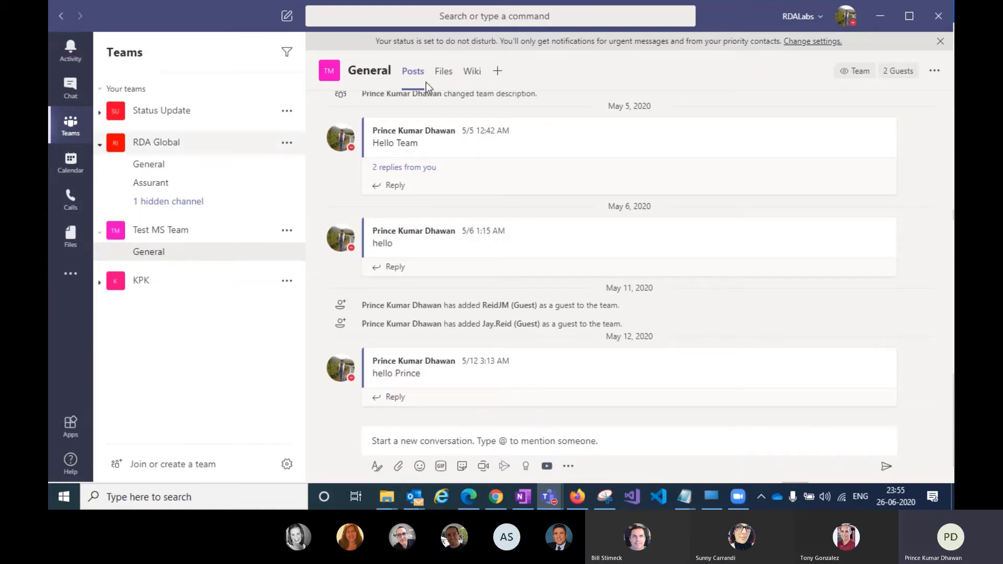
pyautogui.click(821, 19)
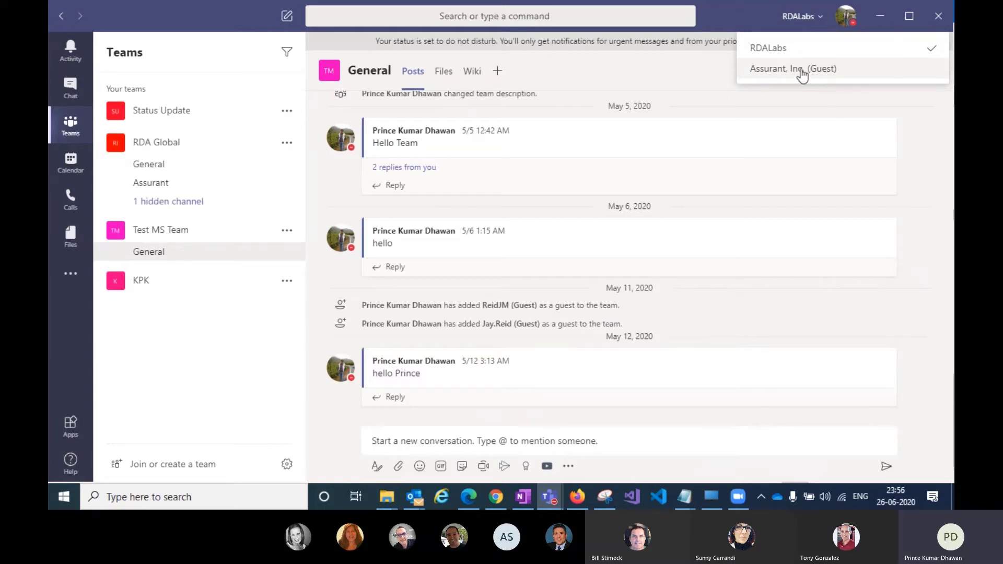
pyautogui.click(818, 73)
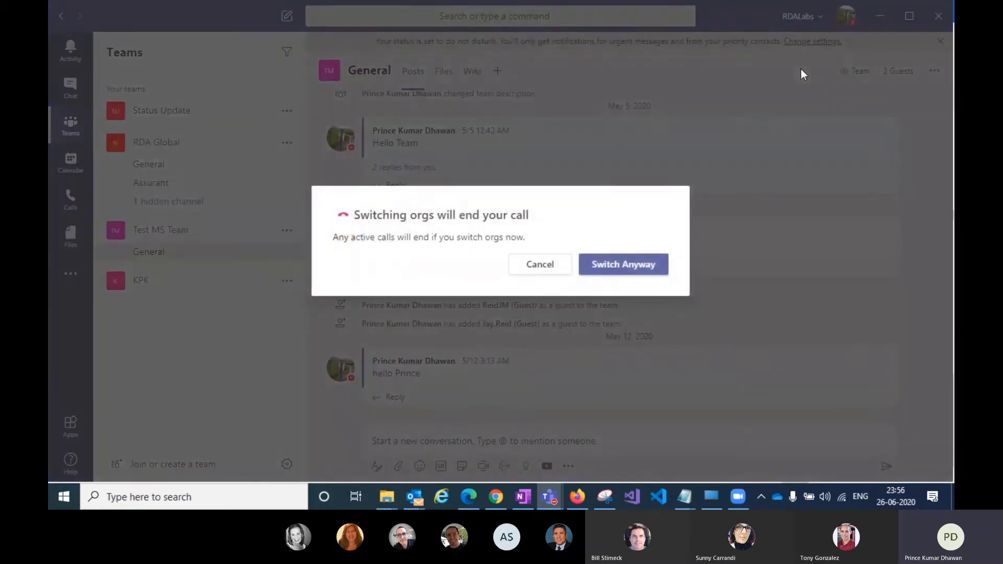
pyautogui.click(540, 269)
pyautogui.click(823, 21)
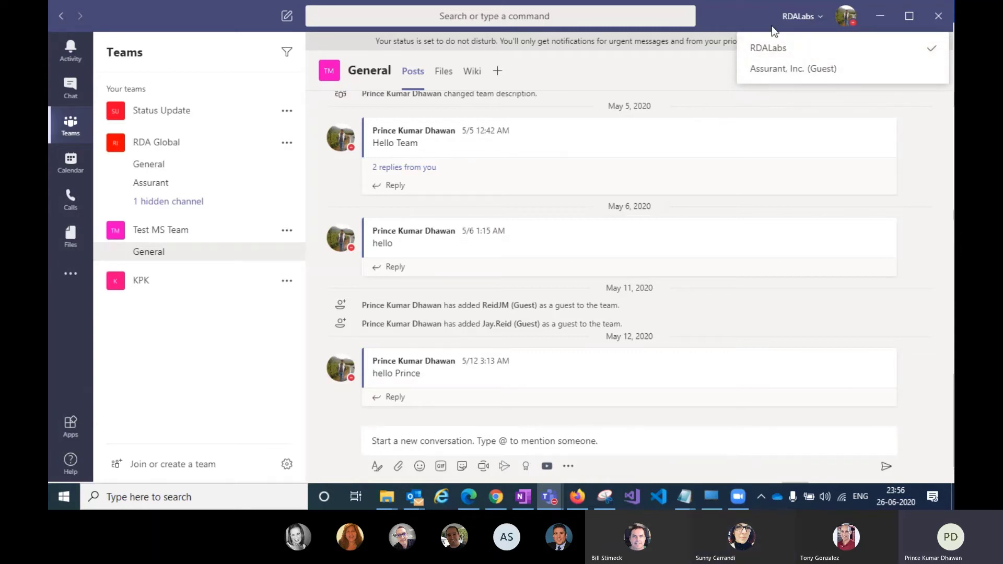
# View the account's saved messages, and open the Leads conversation from the recent chats
pyautogui.click(846, 22)
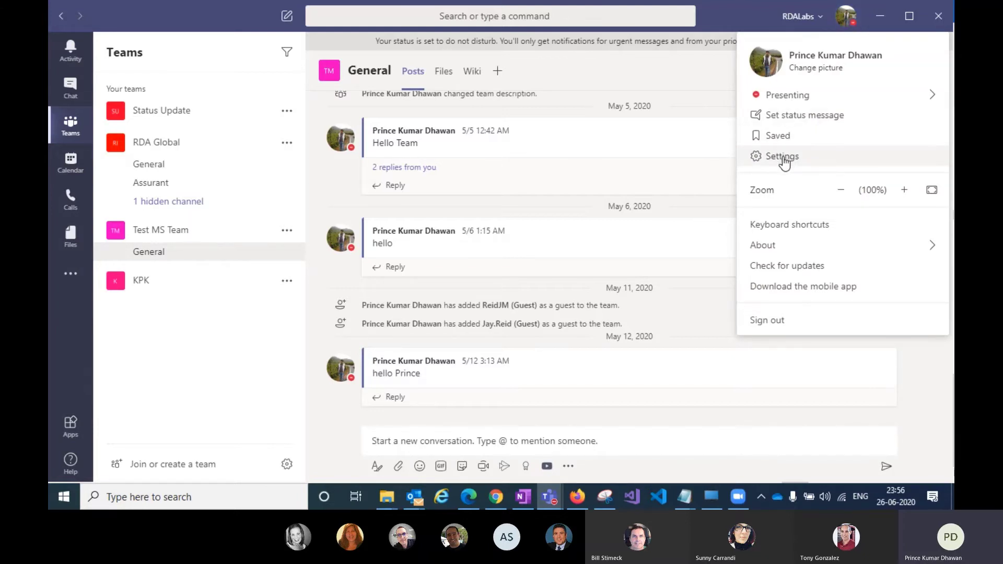
pyautogui.click(796, 137)
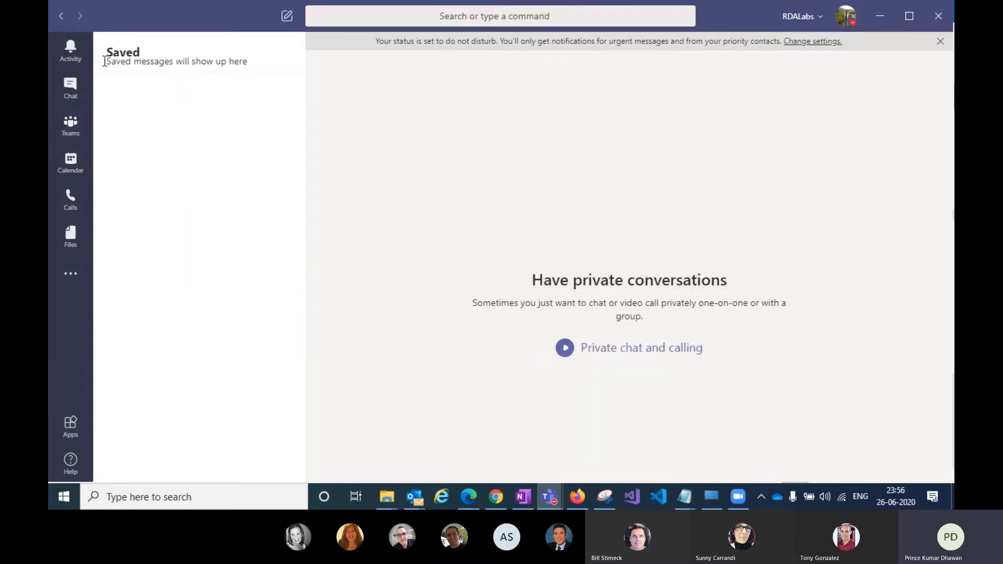
pyautogui.click(69, 87)
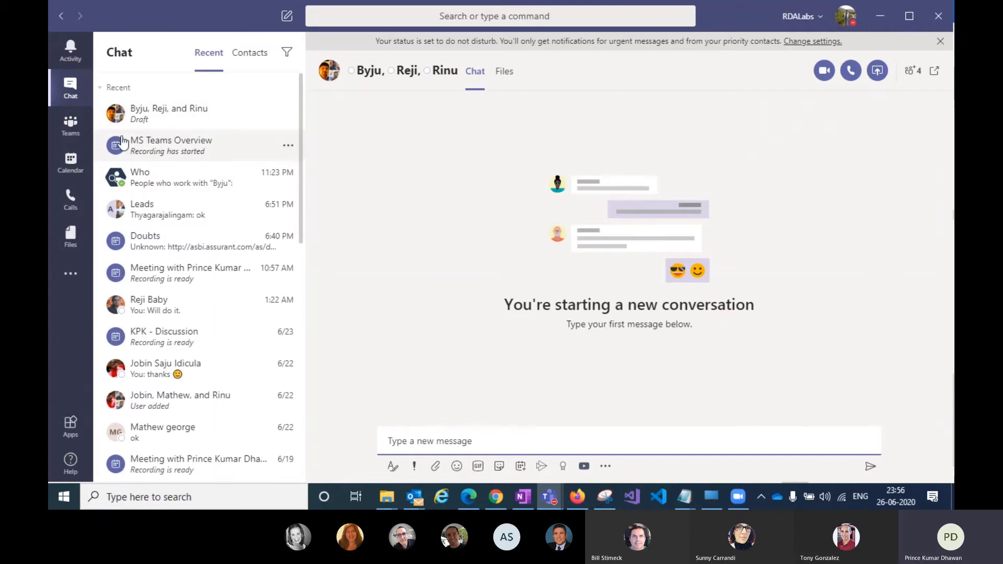
pyautogui.click(159, 224)
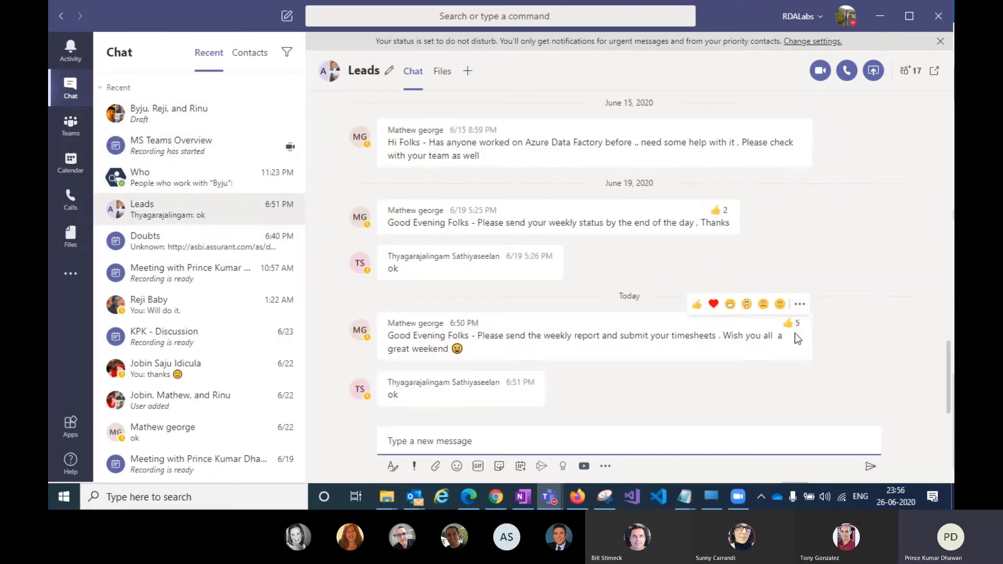
# Save today's weekly report and timesheet reminder in the Leads chat, and view it among the saved messages along with its message options
pyautogui.click(799, 304)
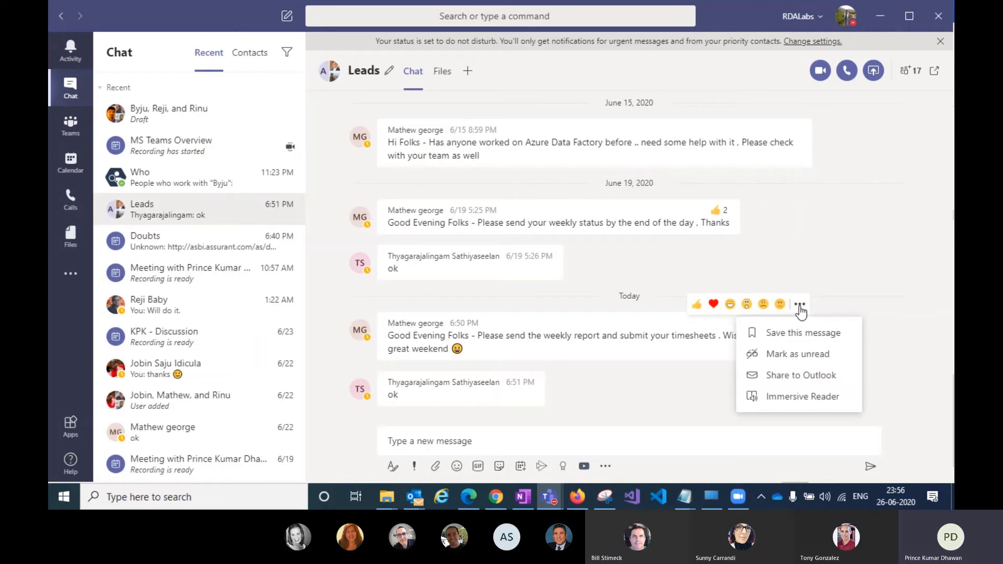
pyautogui.click(791, 334)
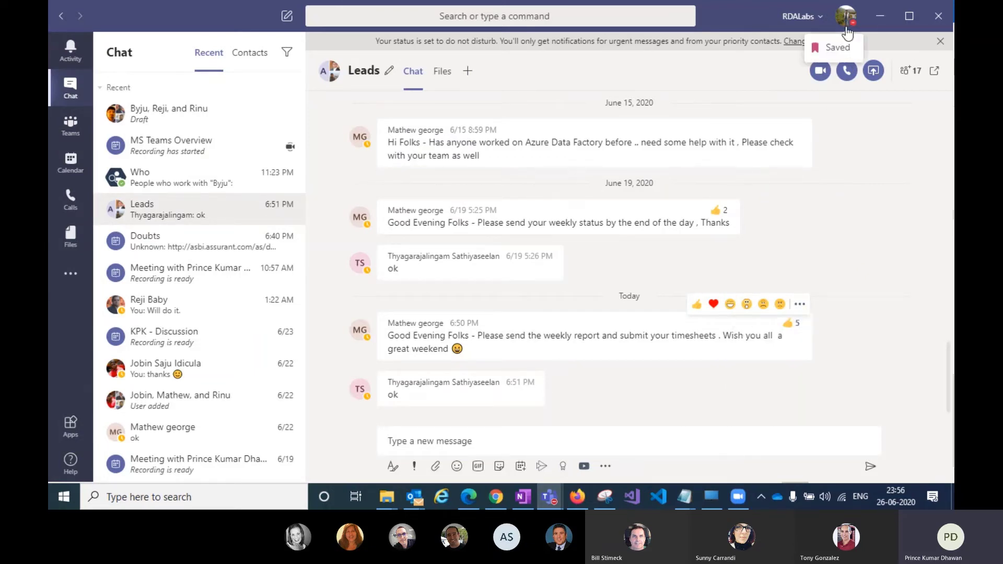
pyautogui.click(847, 16)
pyautogui.click(813, 134)
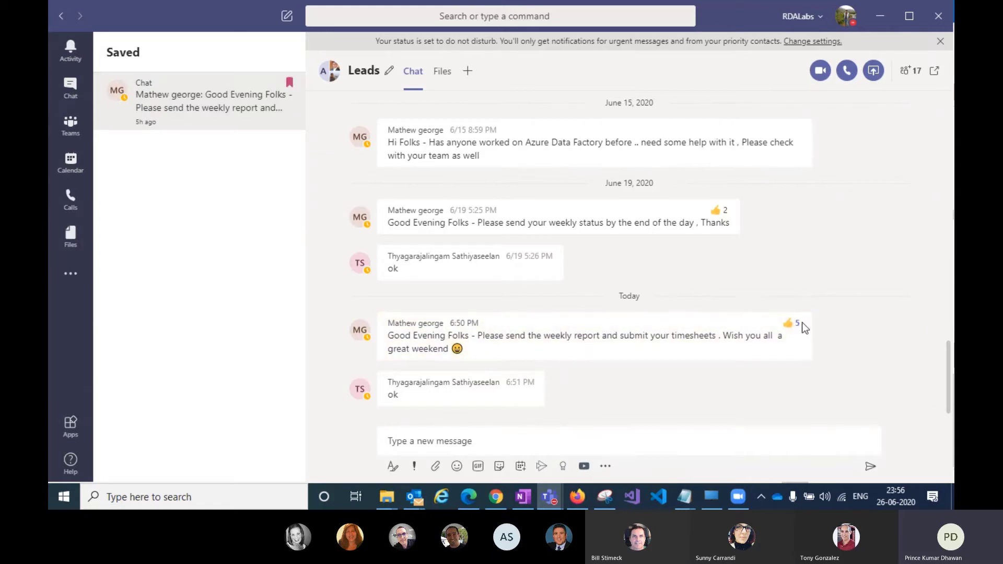
pyautogui.click(799, 305)
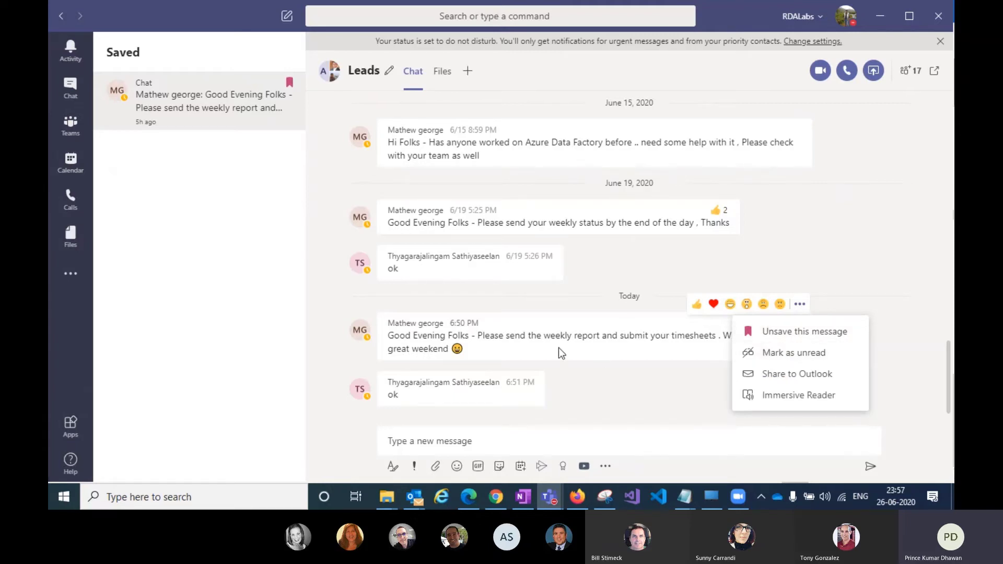
pyautogui.click(100, 336)
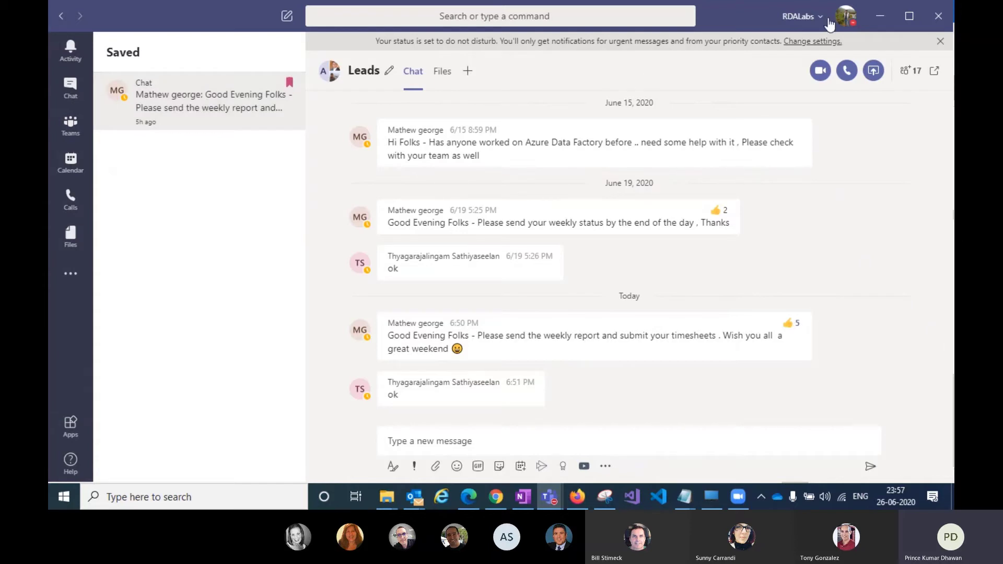
# Open the application settings and review the general and privacy options
pyautogui.click(850, 21)
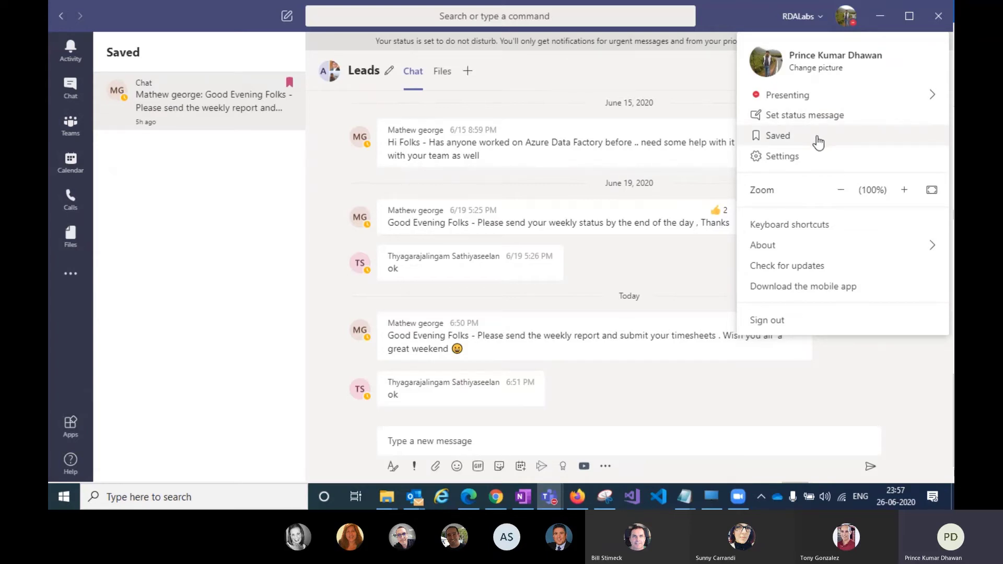
pyautogui.click(788, 163)
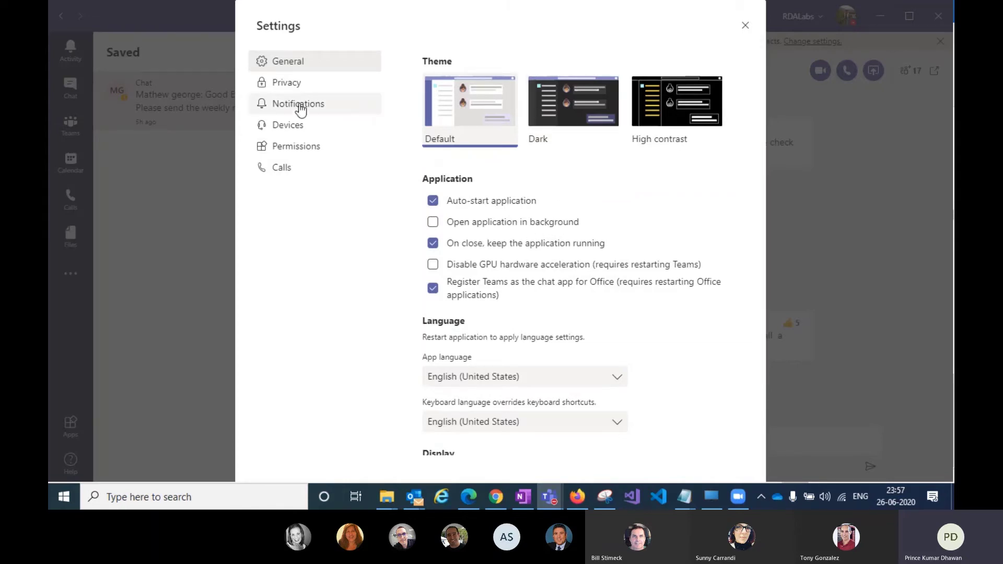
pyautogui.click(282, 85)
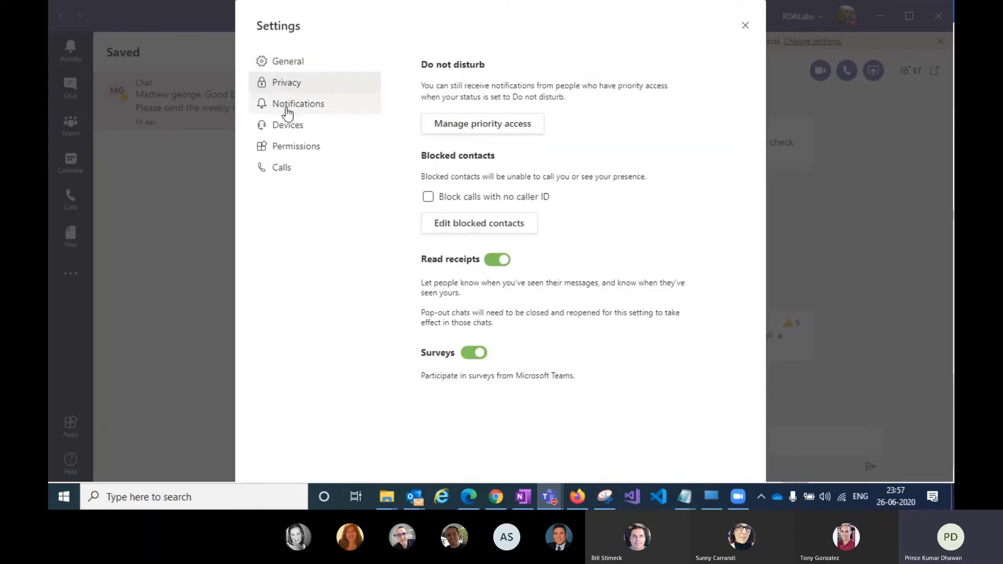
# Review the notification settings, including the delivery choices for personal mentions and replies to conversations I started
pyautogui.click(287, 113)
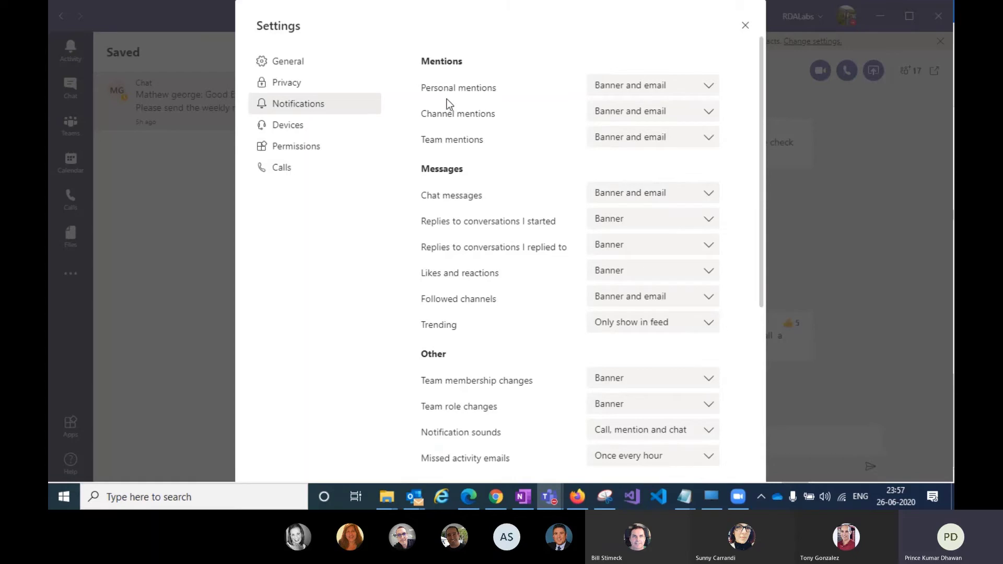
pyautogui.click(687, 89)
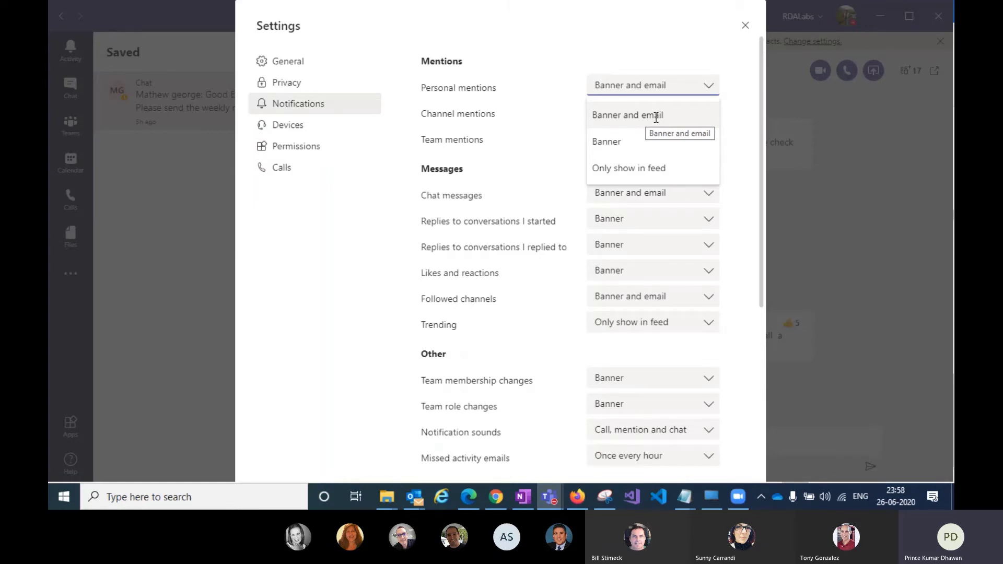
pyautogui.click(440, 202)
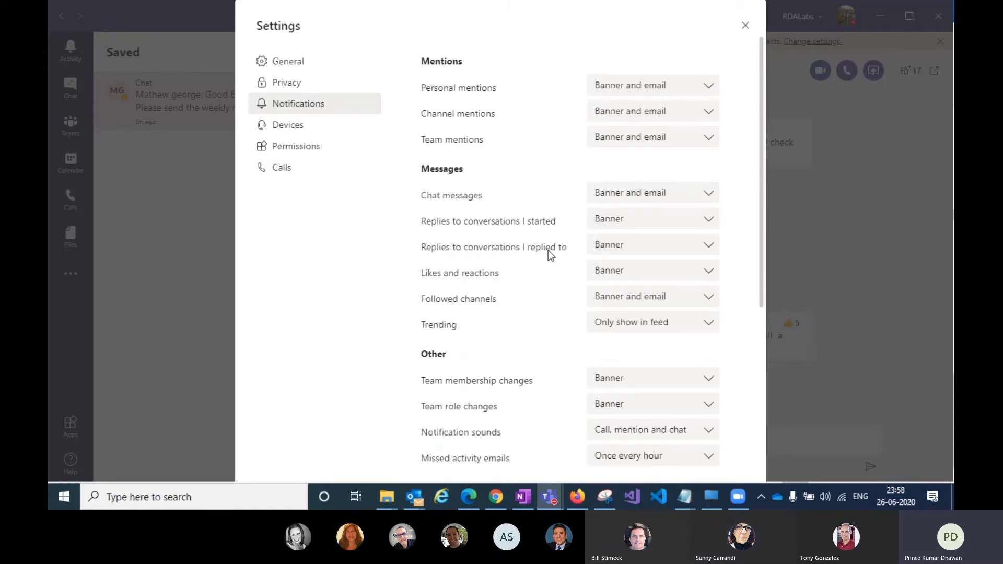
pyautogui.scroll(-4, 548, 252)
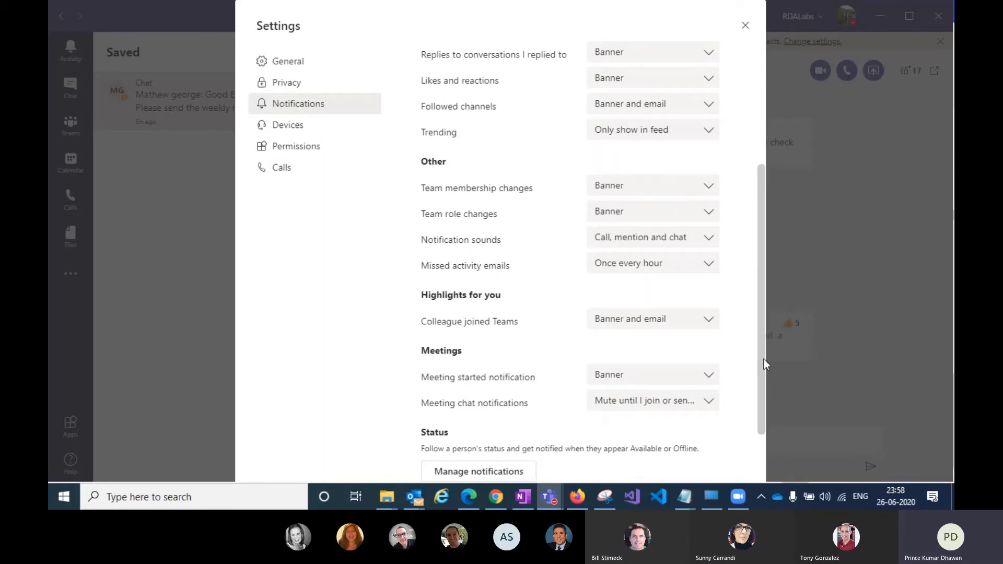
pyautogui.moveTo(756, 322); pyautogui.dragTo(753, 177)
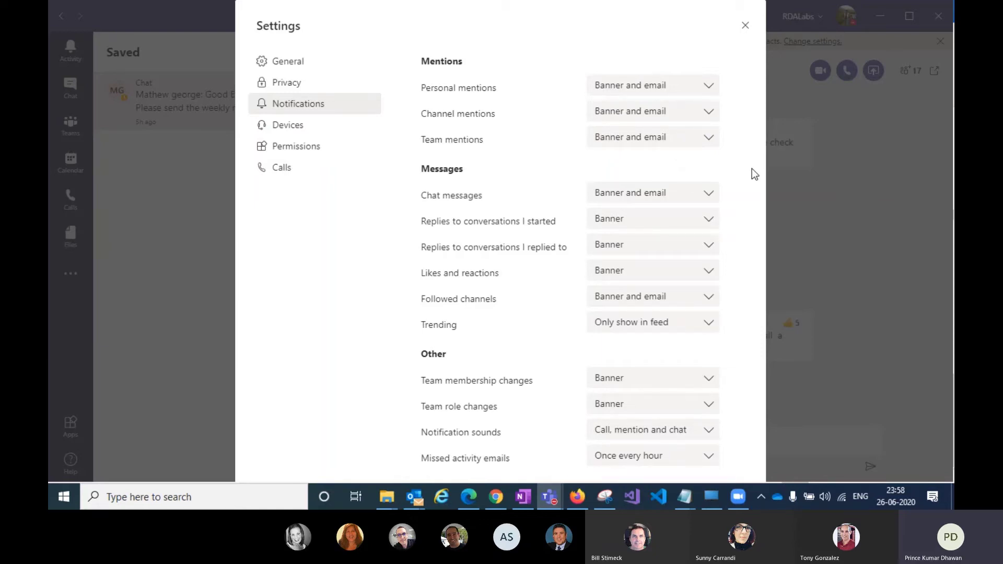
pyautogui.click(660, 219)
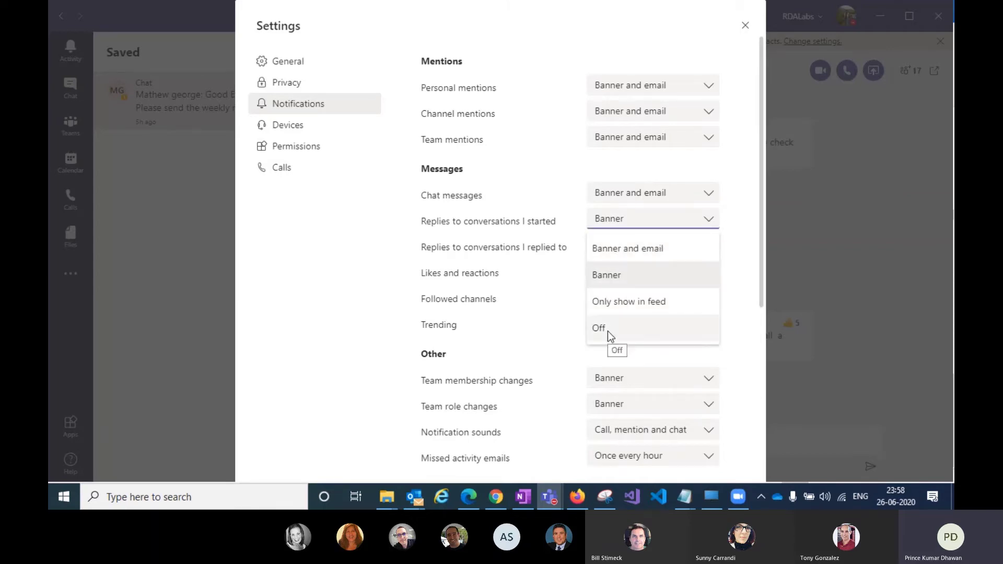
pyautogui.click(319, 267)
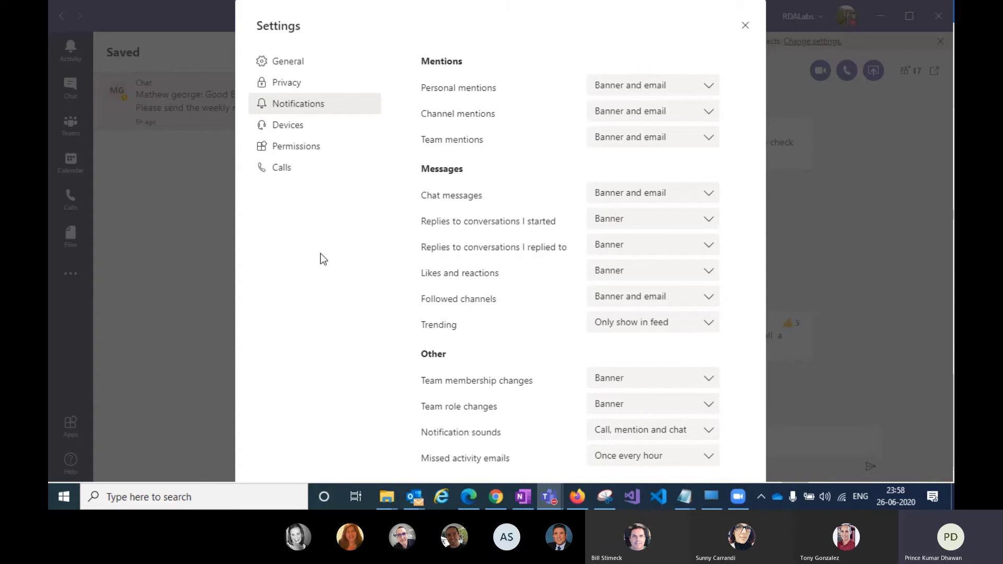
# Glance at the device settings, and recheck the notification choices for personal mentions, replies to started conversations and team membership changes
pyautogui.click(306, 134)
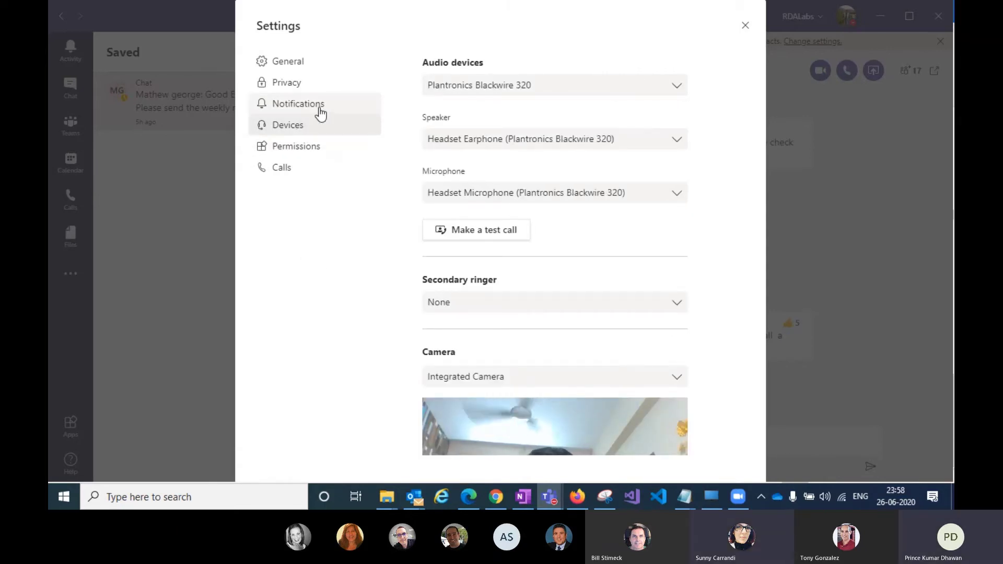
pyautogui.click(321, 115)
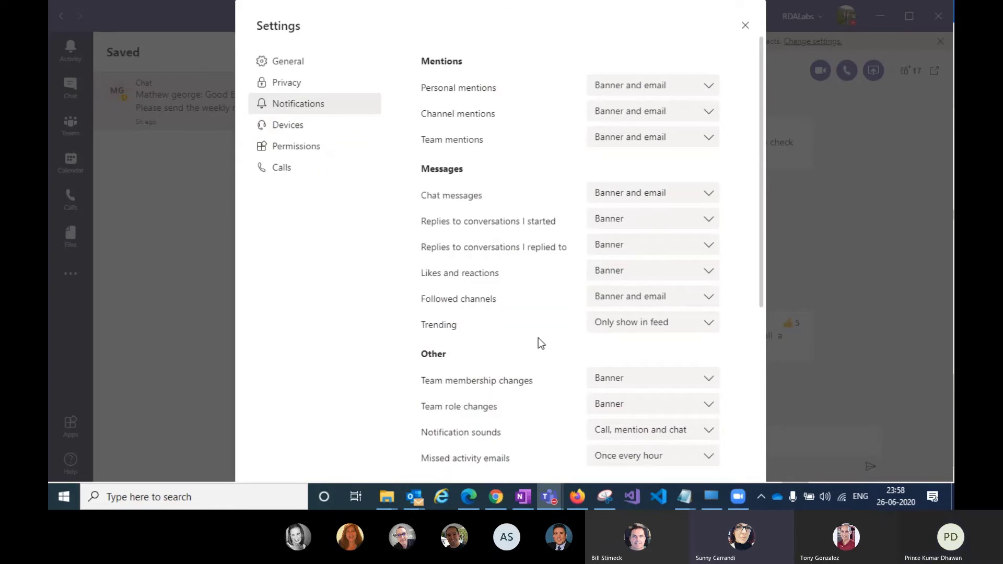
pyautogui.click(668, 88)
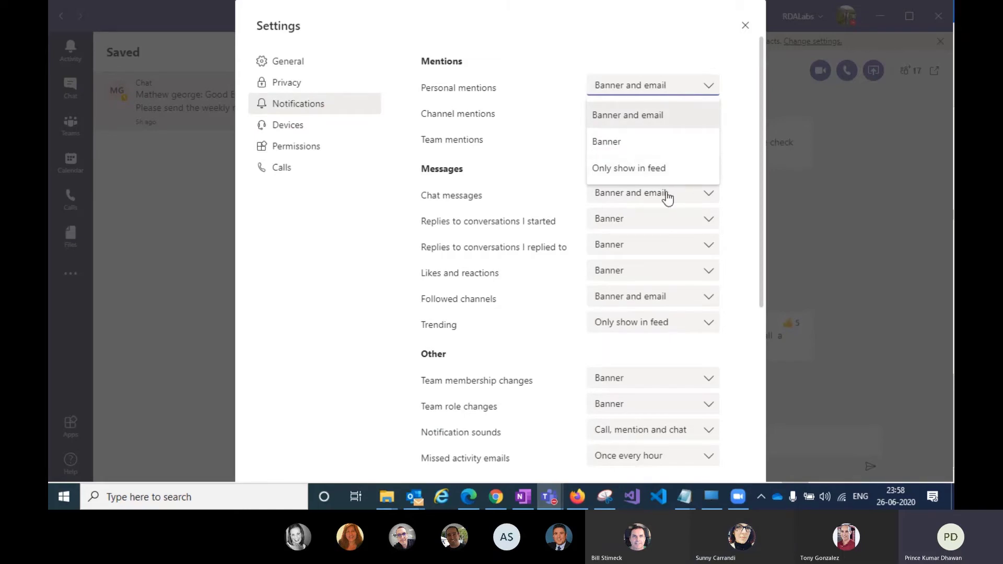
pyautogui.scroll(-3, 663, 203)
pyautogui.scroll(3, 662, 216)
pyautogui.click(650, 220)
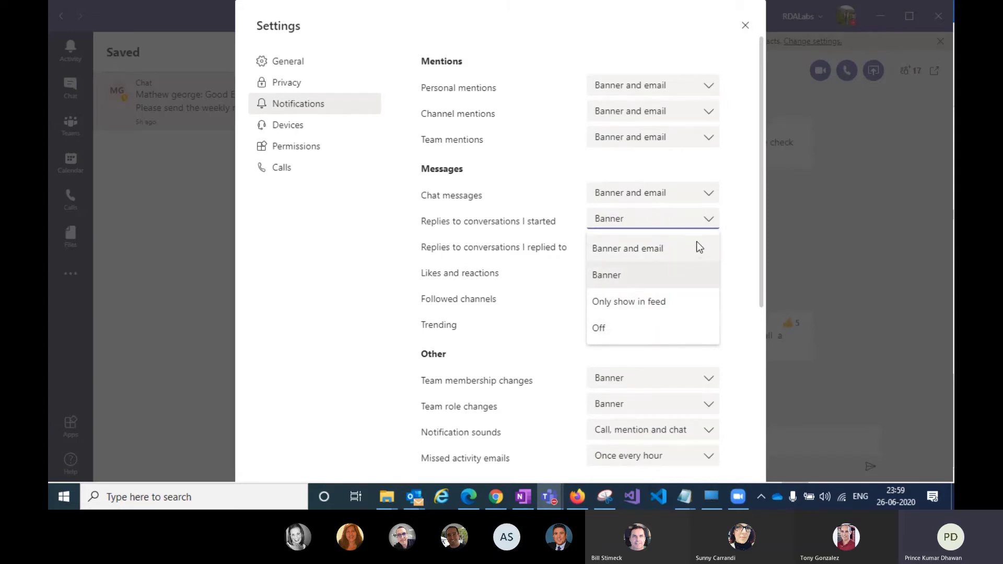
pyautogui.click(340, 243)
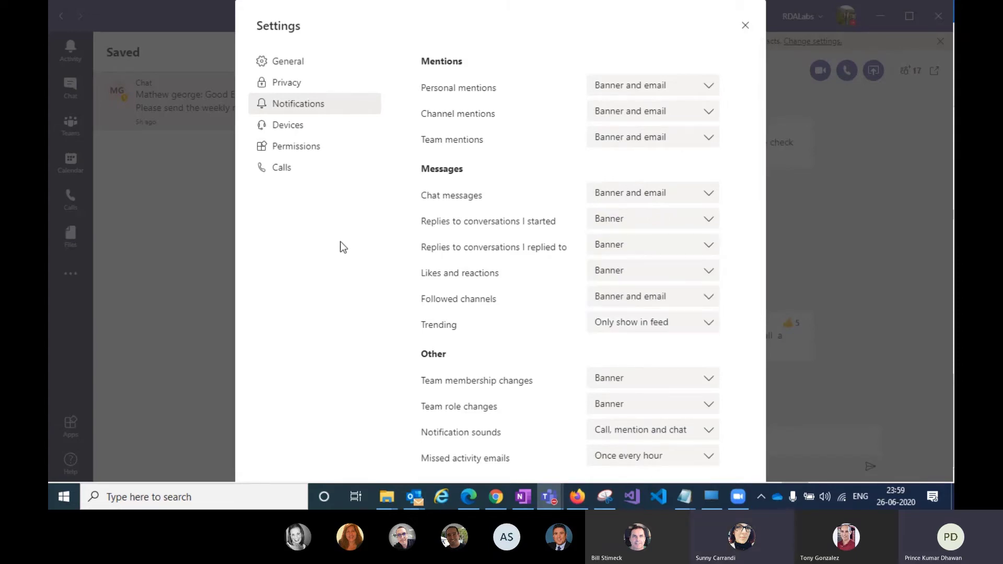
pyautogui.scroll(-1, 457, 184)
pyautogui.scroll(-1, 456, 184)
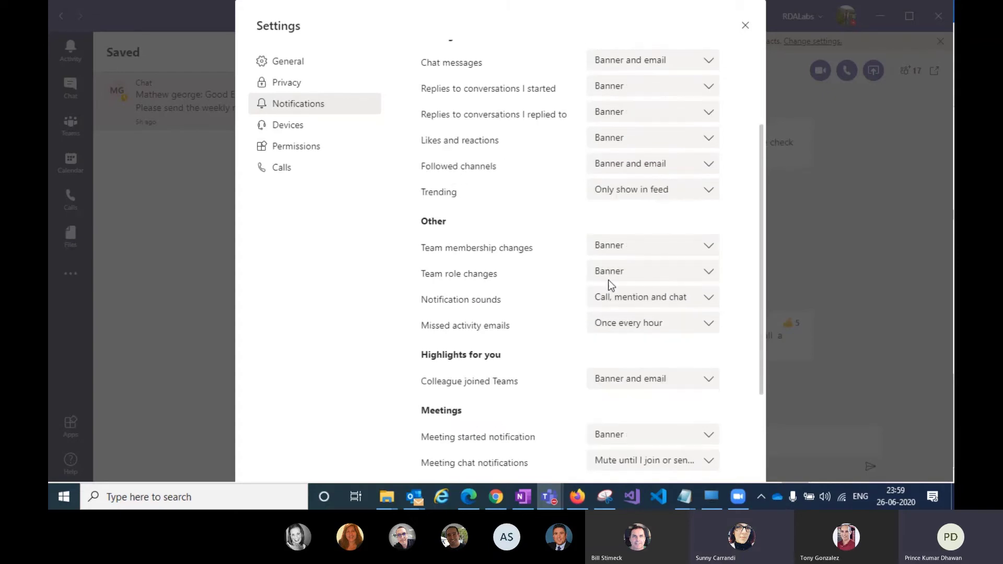
pyautogui.click(628, 248)
pyautogui.click(359, 287)
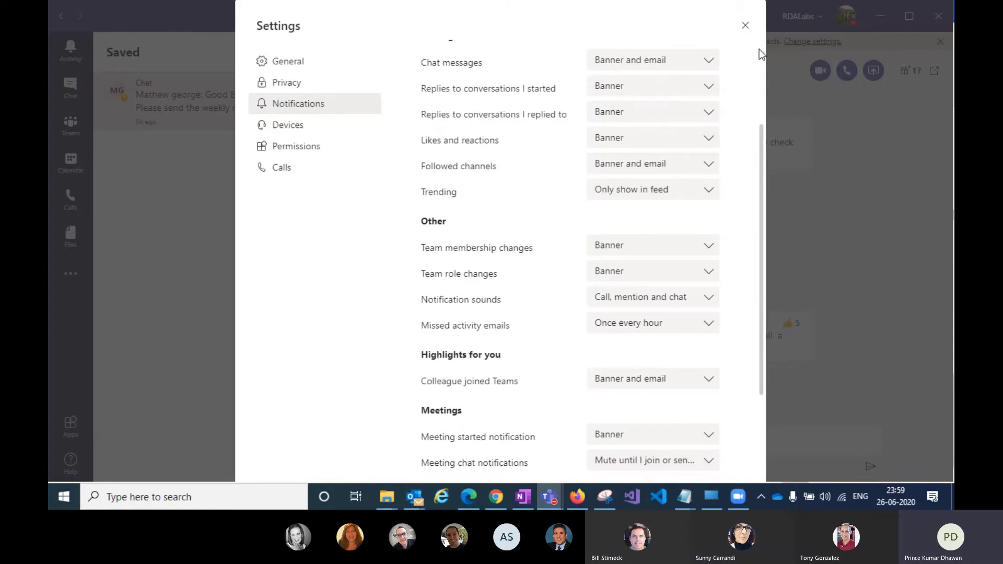
# Review the audio and camera devices, the app permissions and the call answering settings
pyautogui.click(288, 128)
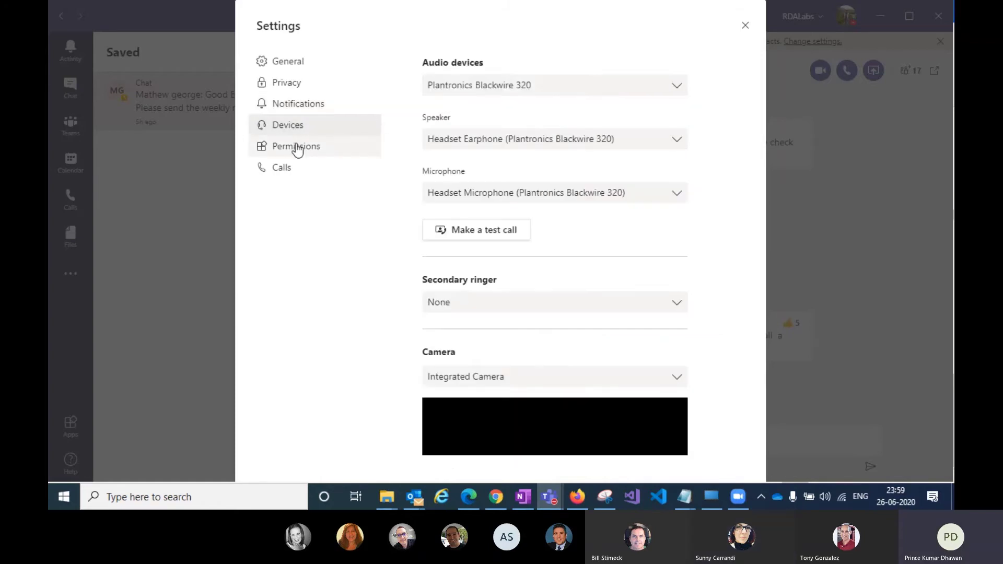
pyautogui.scroll(-1, 522, 149)
pyautogui.scroll(1, 548, 125)
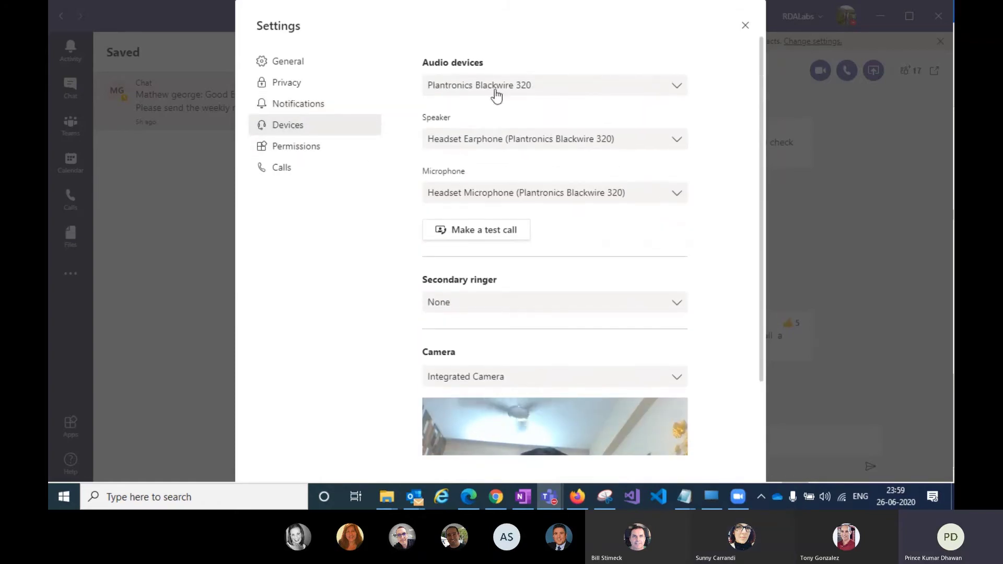
pyautogui.click(291, 148)
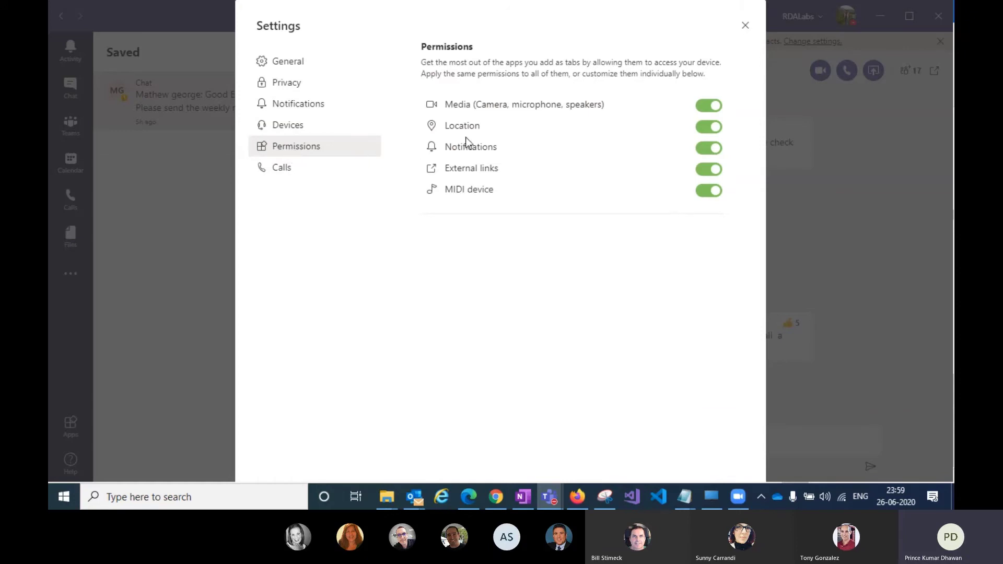
pyautogui.click(278, 171)
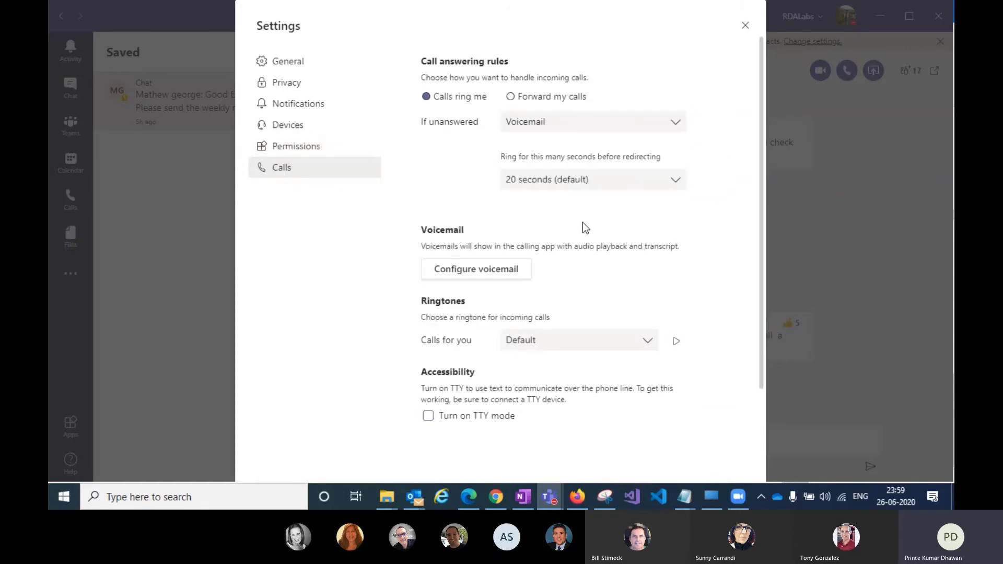
pyautogui.scroll(-3, 582, 221)
pyautogui.scroll(3, 587, 233)
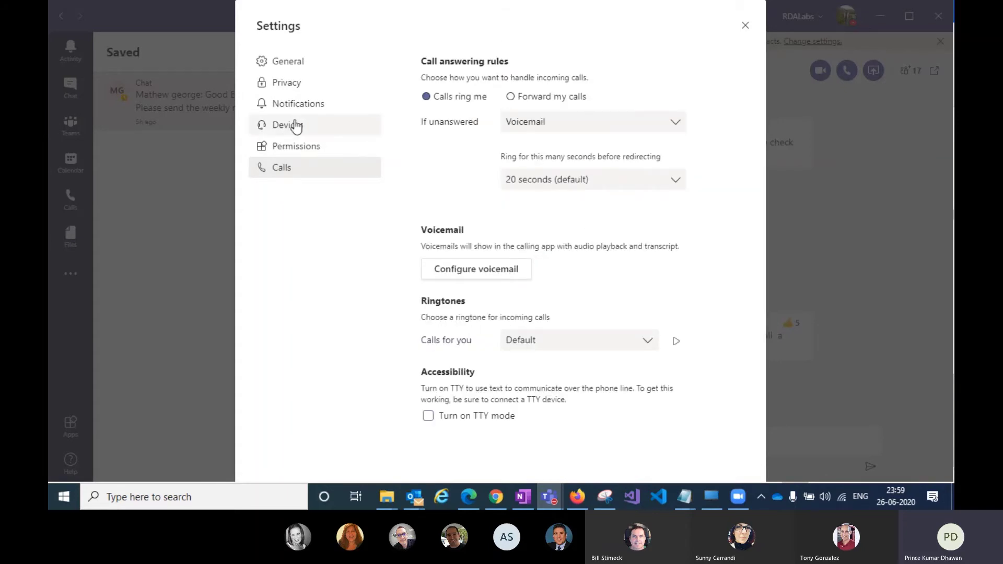
# Look over the full list of notification settings once more and close the settings
pyautogui.click(293, 104)
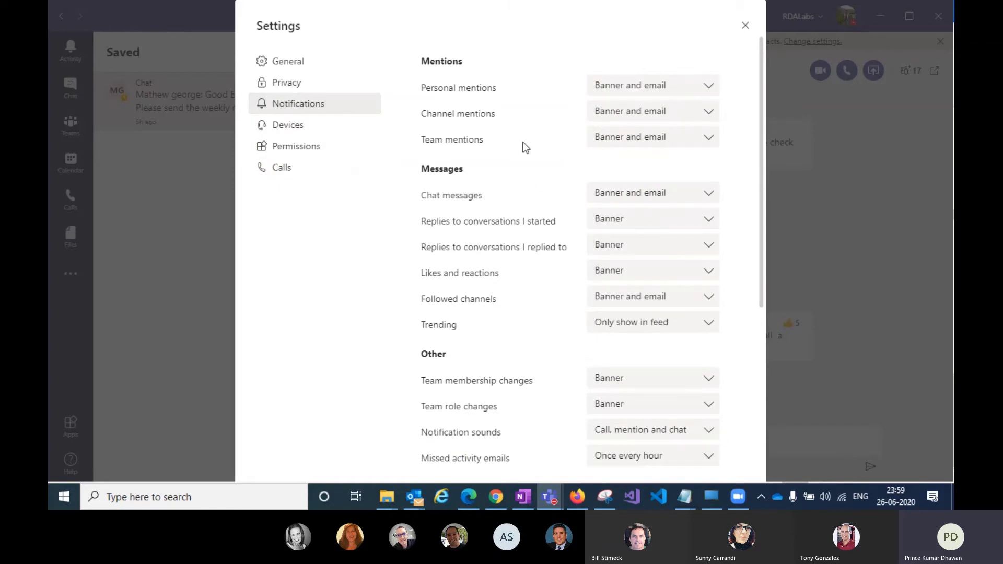
pyautogui.scroll(-6, 523, 142)
pyautogui.scroll(6, 522, 142)
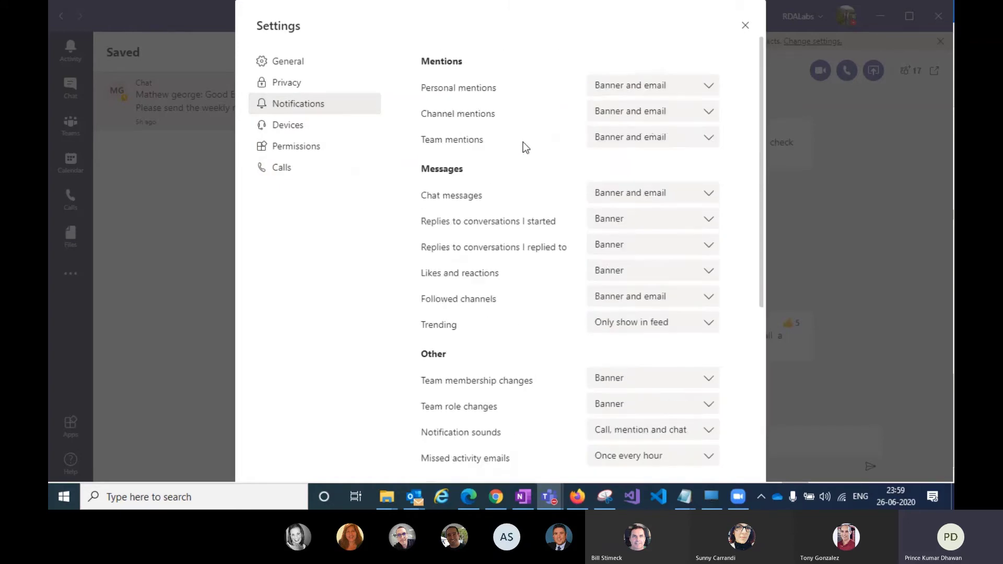
pyautogui.click(745, 26)
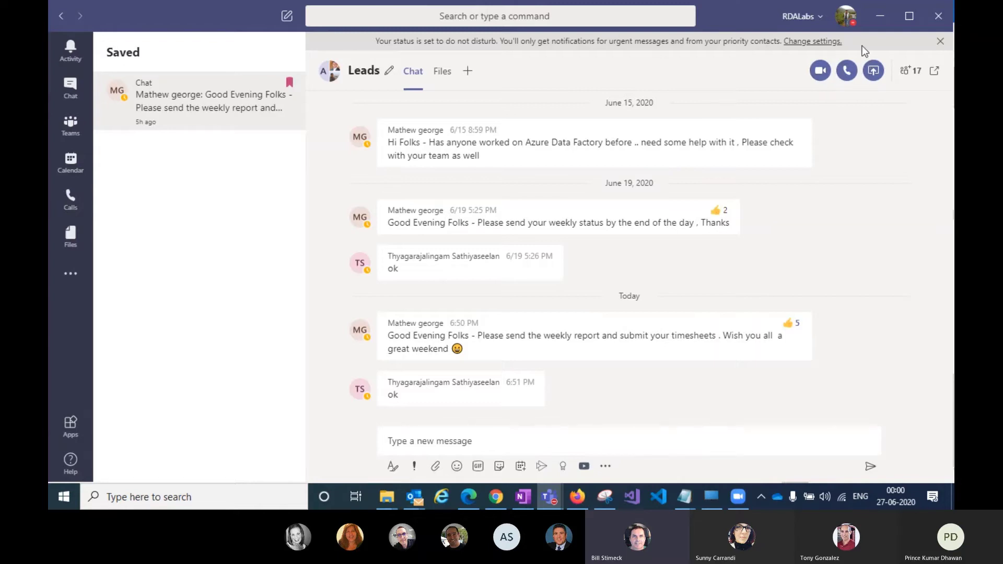
# Reopen the notification settings and open the management of status notifications for followed people
pyautogui.click(848, 21)
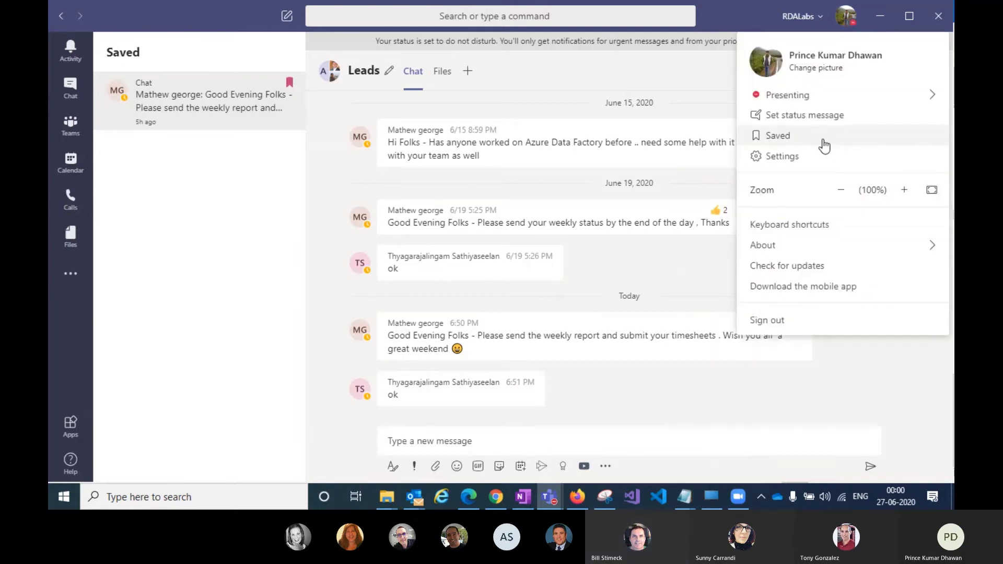
pyautogui.moveTo(788, 251)
pyautogui.click(784, 157)
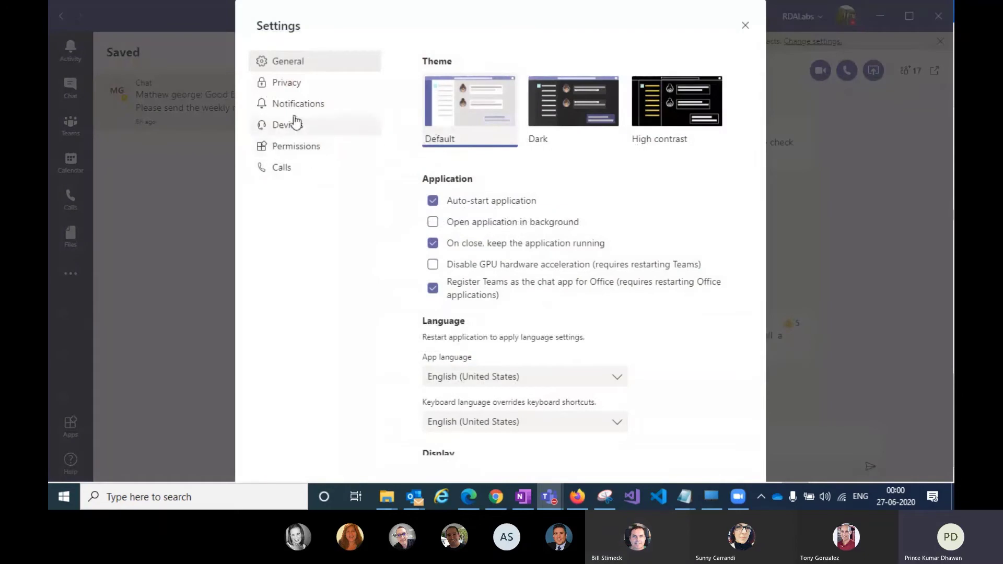
pyautogui.click(296, 107)
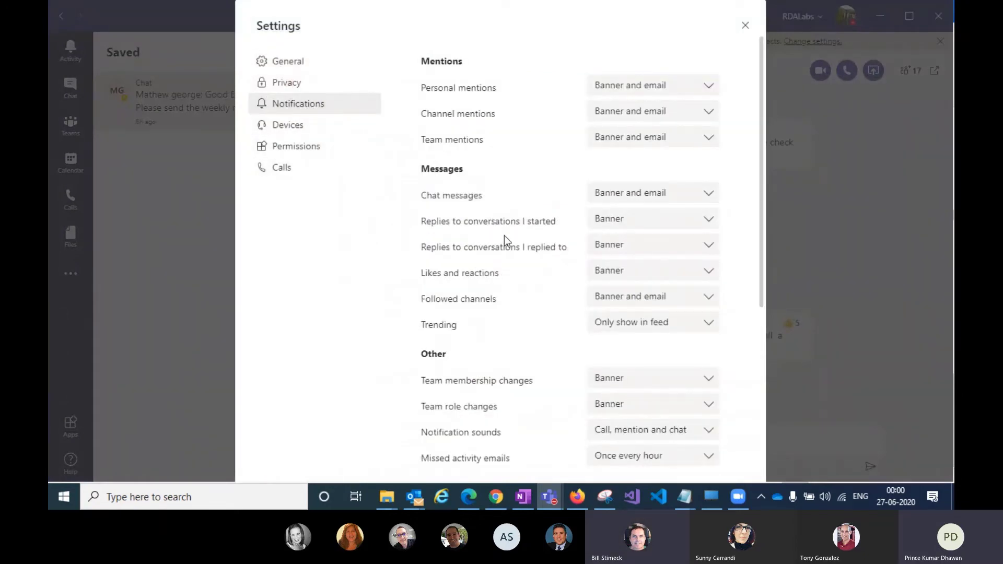
pyautogui.scroll(-3, 513, 234)
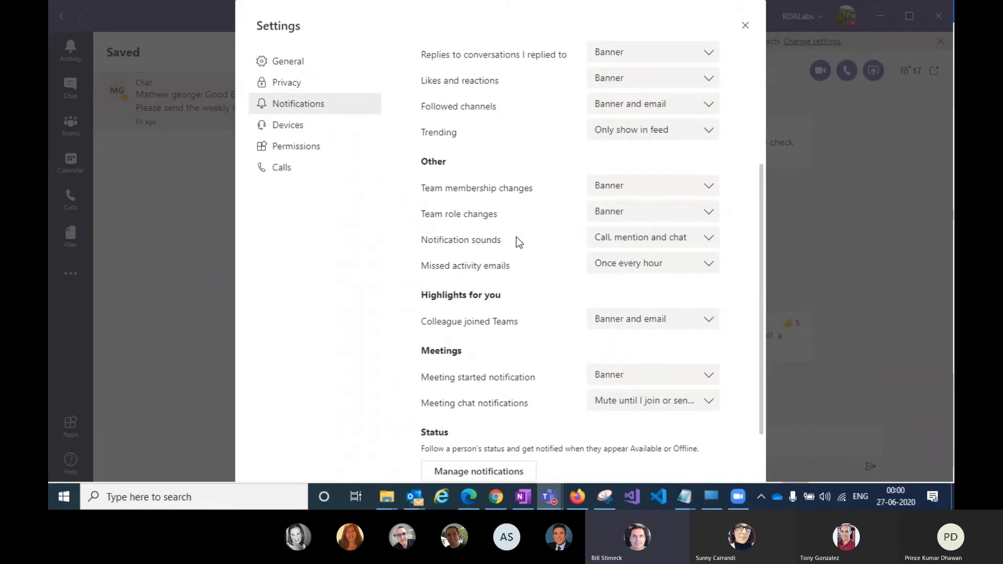
pyautogui.click(479, 472)
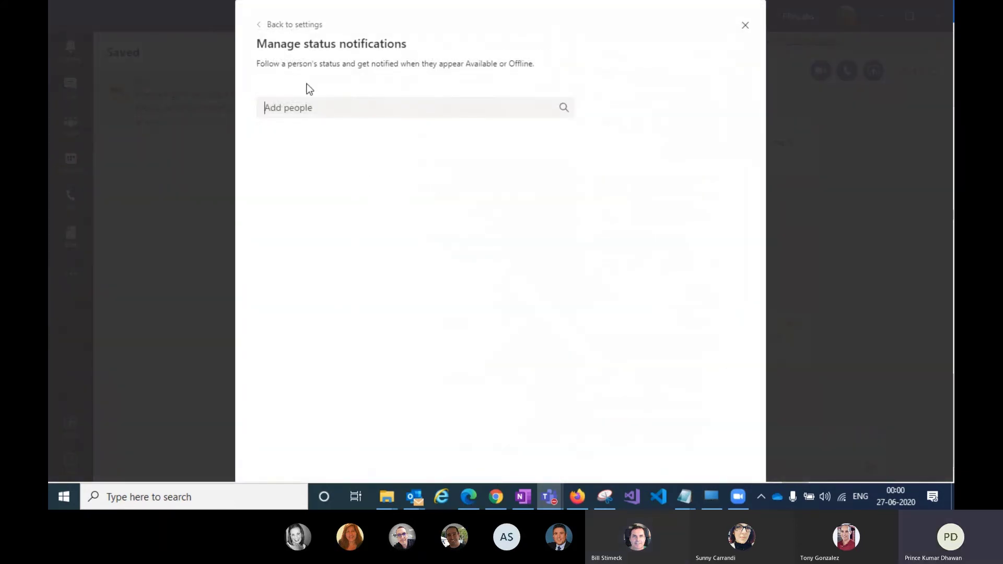
# Read the explanation of following a person's status and close the settings
pyautogui.moveTo(273, 64); pyautogui.dragTo(376, 64)
pyautogui.click(396, 67)
pyautogui.click(741, 23)
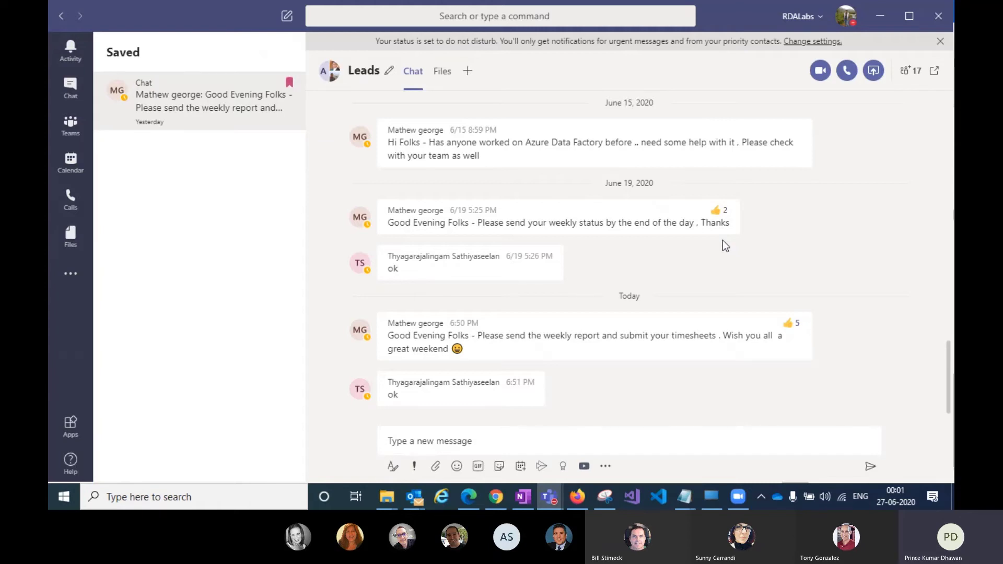
# Start a new message in the Leads chat and show the available sources for attaching a file
pyautogui.moveTo(767, 358)
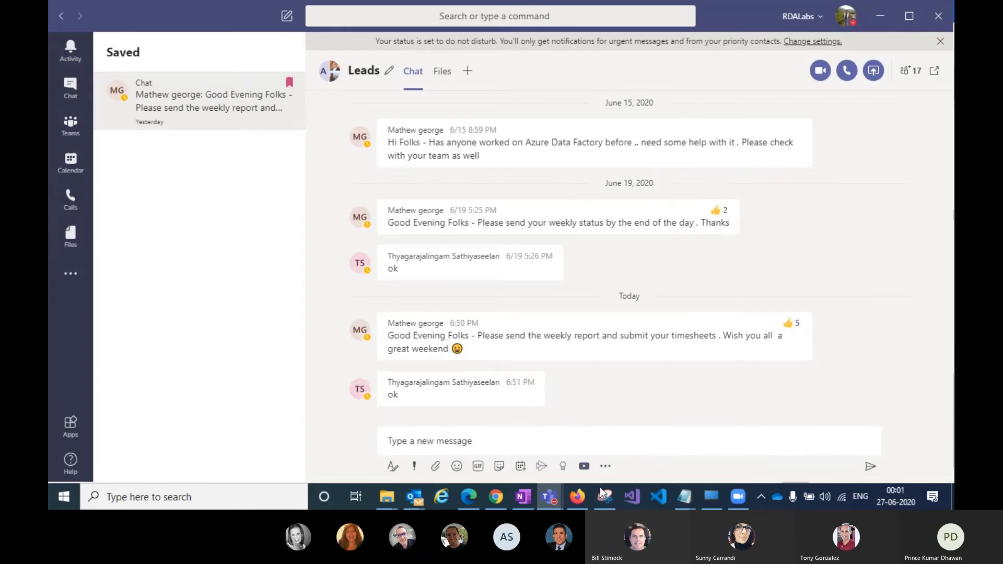
pyautogui.click(458, 438)
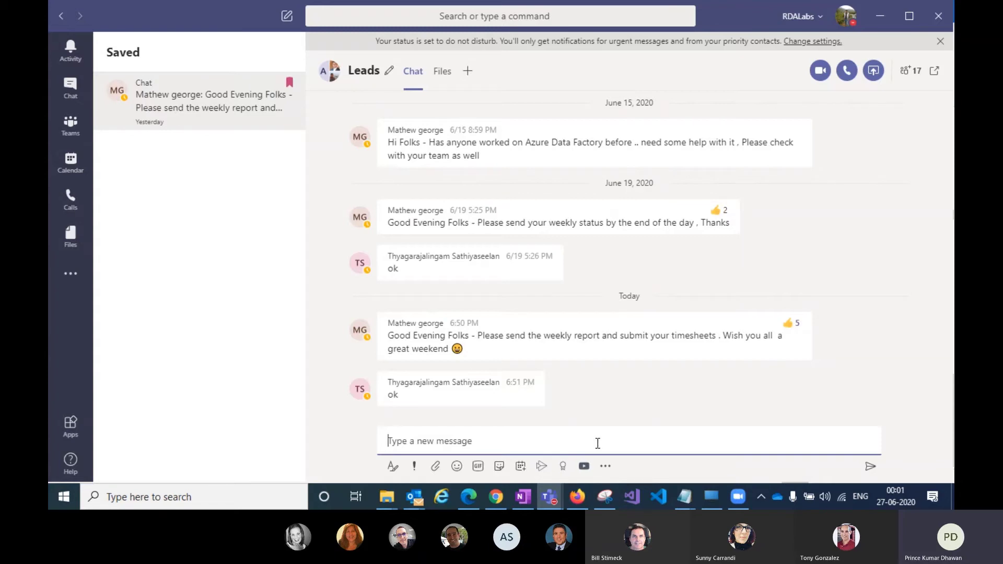
pyautogui.click(436, 466)
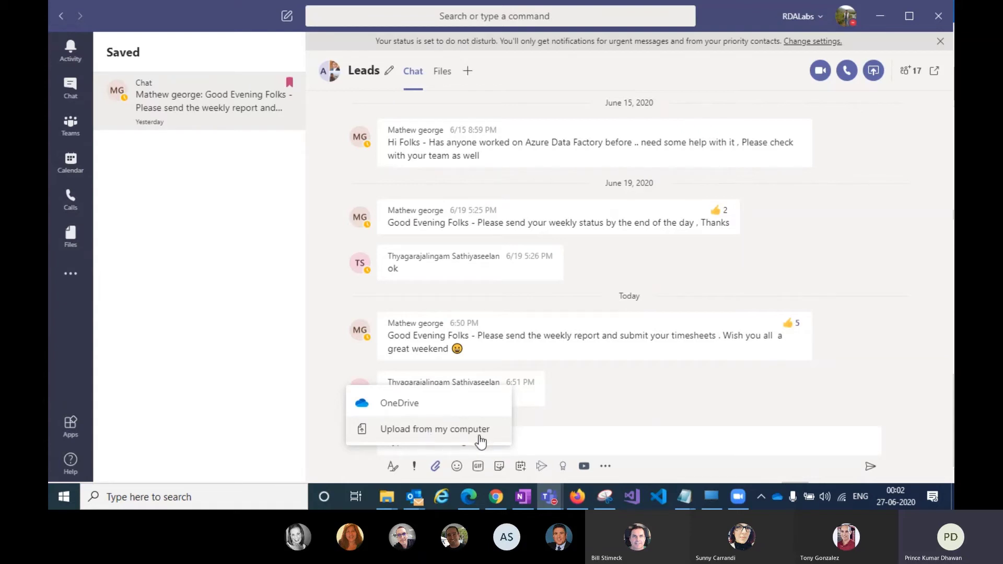
# Open the KPK - Discussion meeting chat and show its file attachment options
pyautogui.click(67, 92)
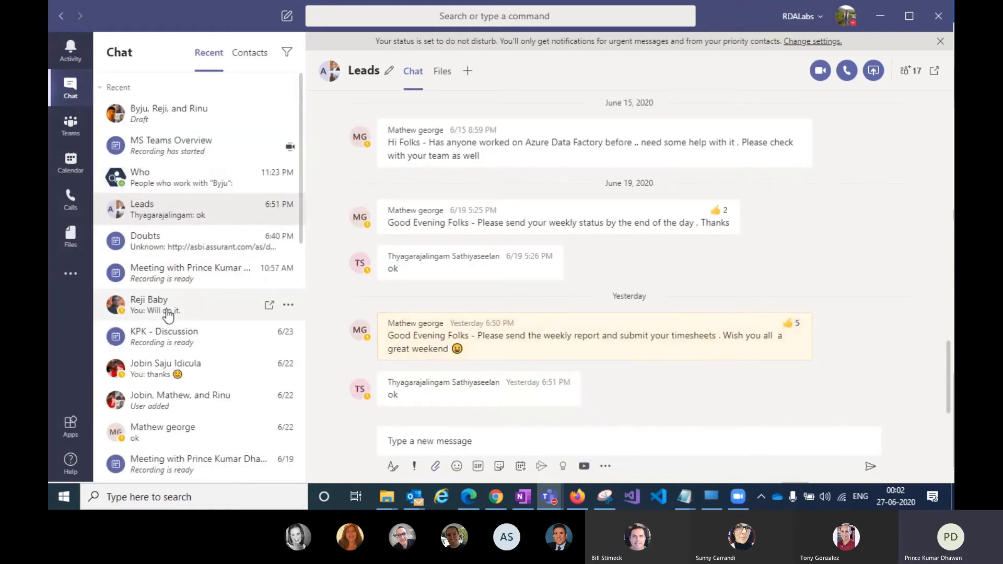
pyautogui.click(171, 344)
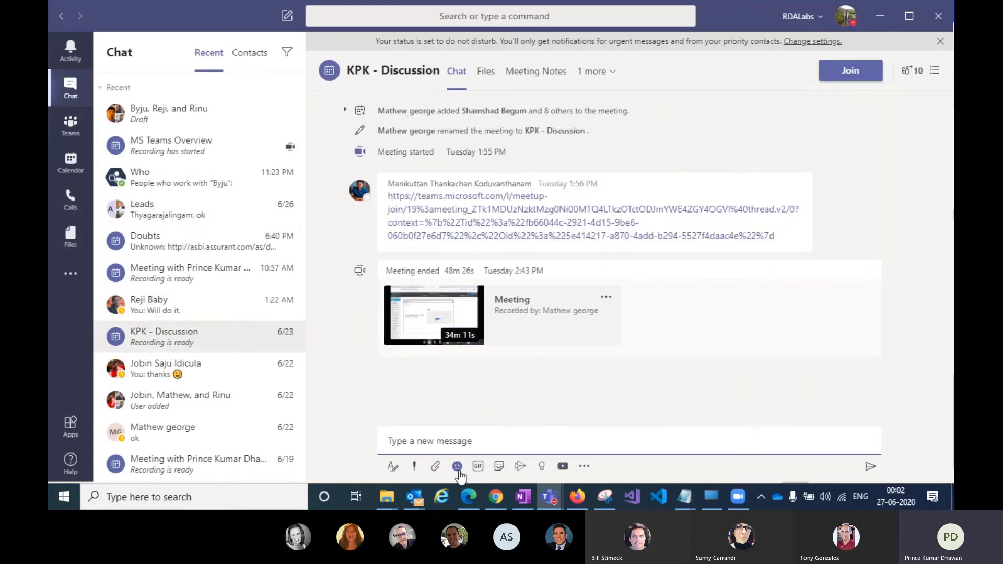
pyautogui.click(436, 468)
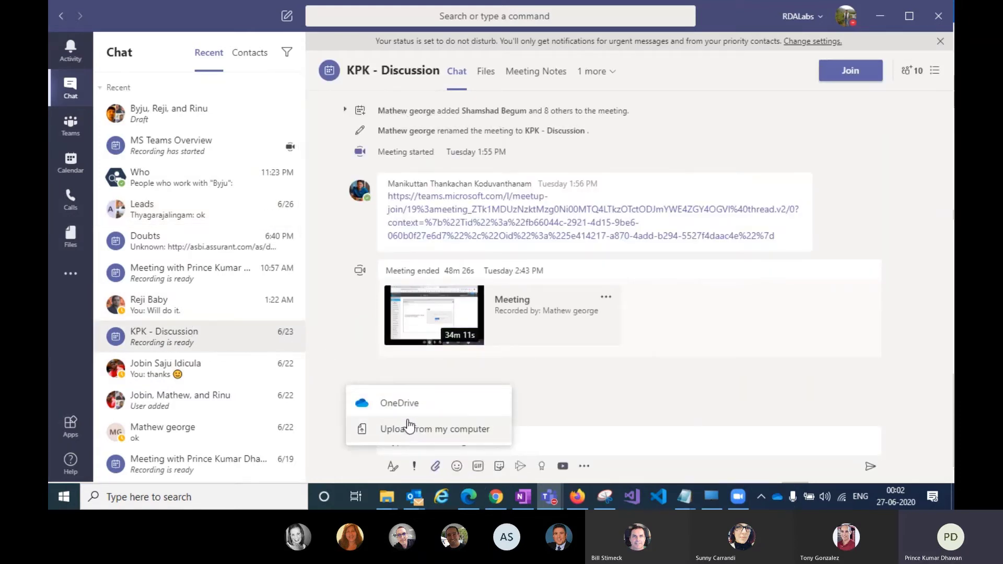
# Compare the attachment options of the RDA Global team's General channel with those of the KPK - Discussion chat
pyautogui.click(71, 127)
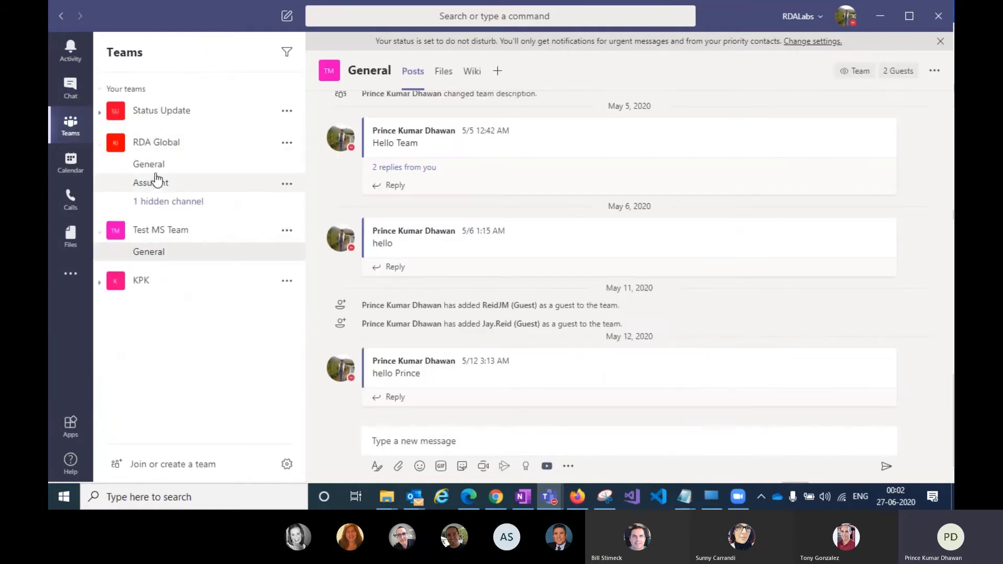
pyautogui.click(157, 165)
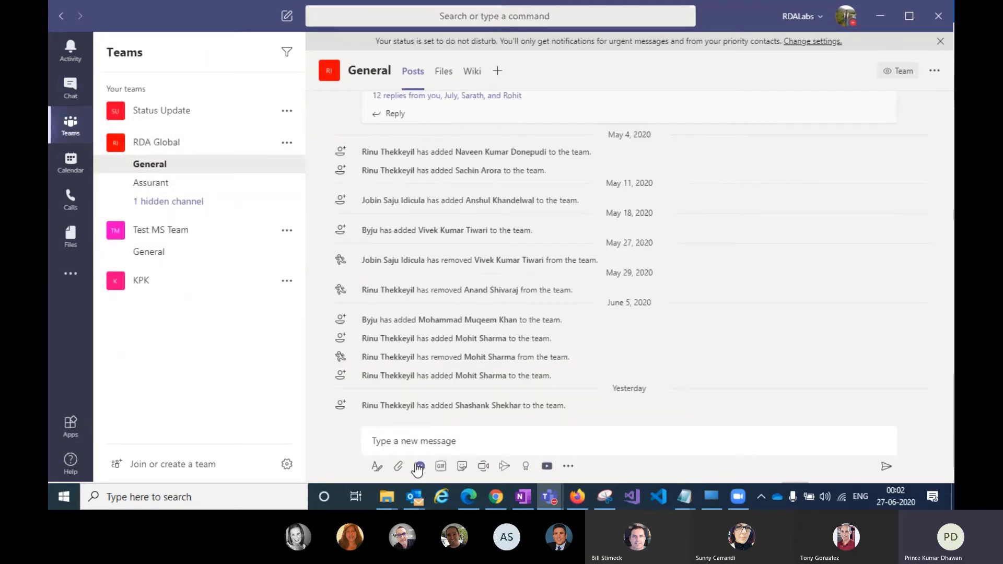
pyautogui.click(400, 466)
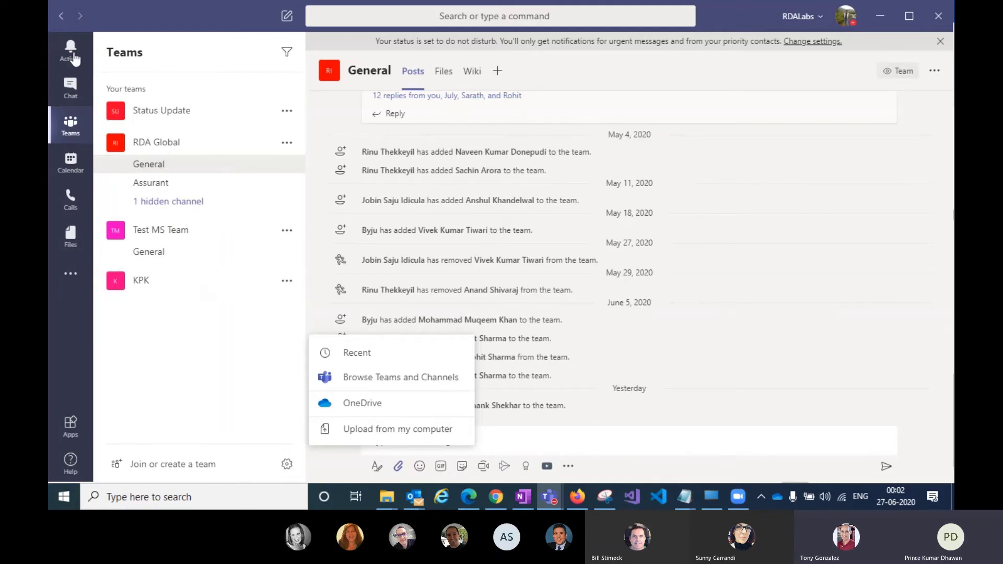
pyautogui.click(71, 88)
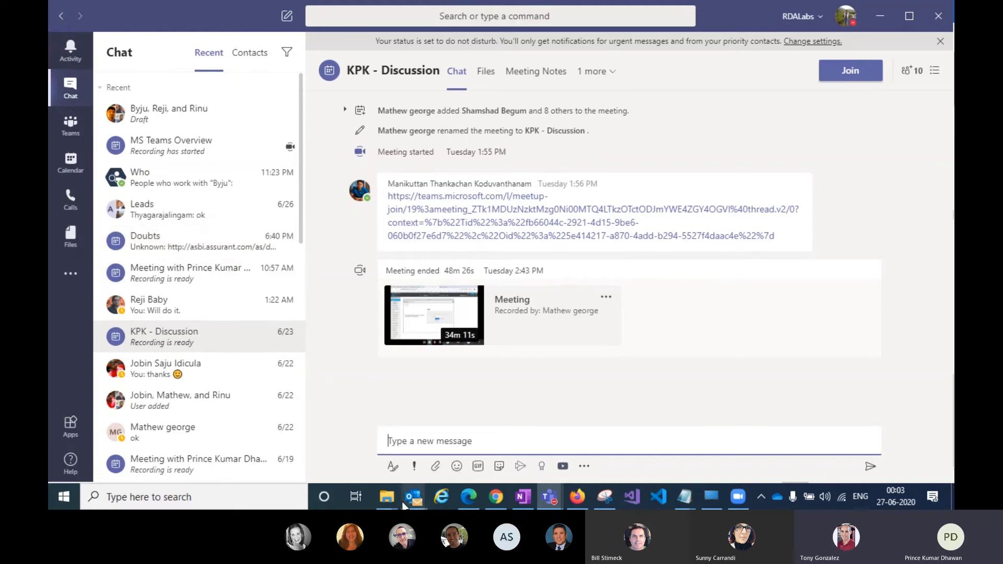
pyautogui.click(435, 466)
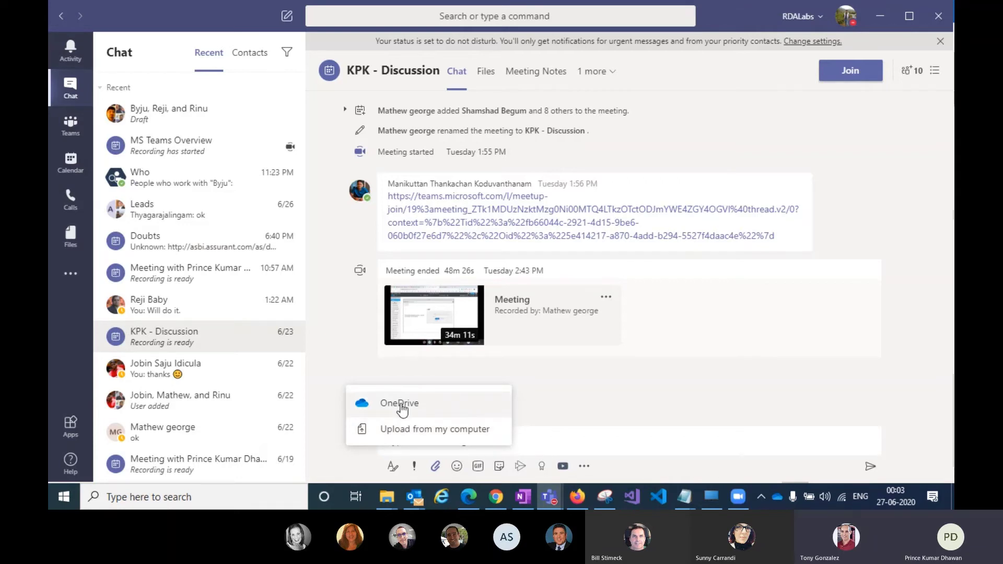
# Browse Teams and Channels for an attachment from the RDA Global General channel, and cancel the selection
pyautogui.click(63, 129)
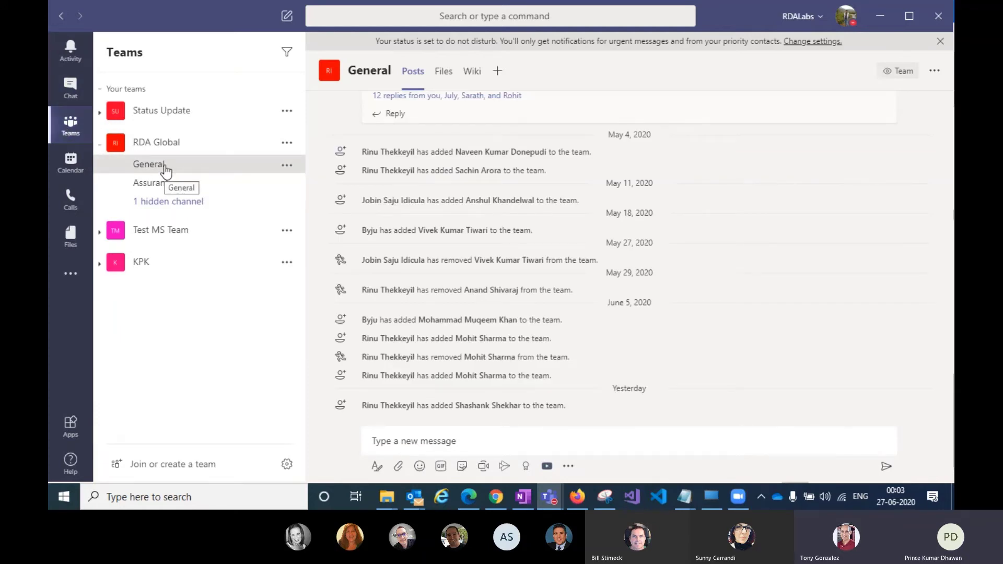
pyautogui.click(398, 466)
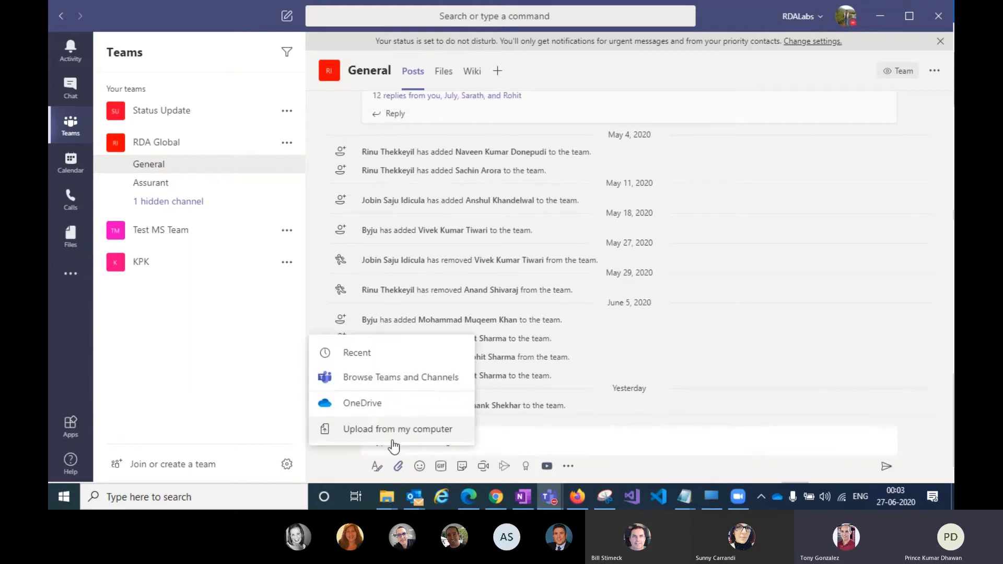
pyautogui.click(369, 381)
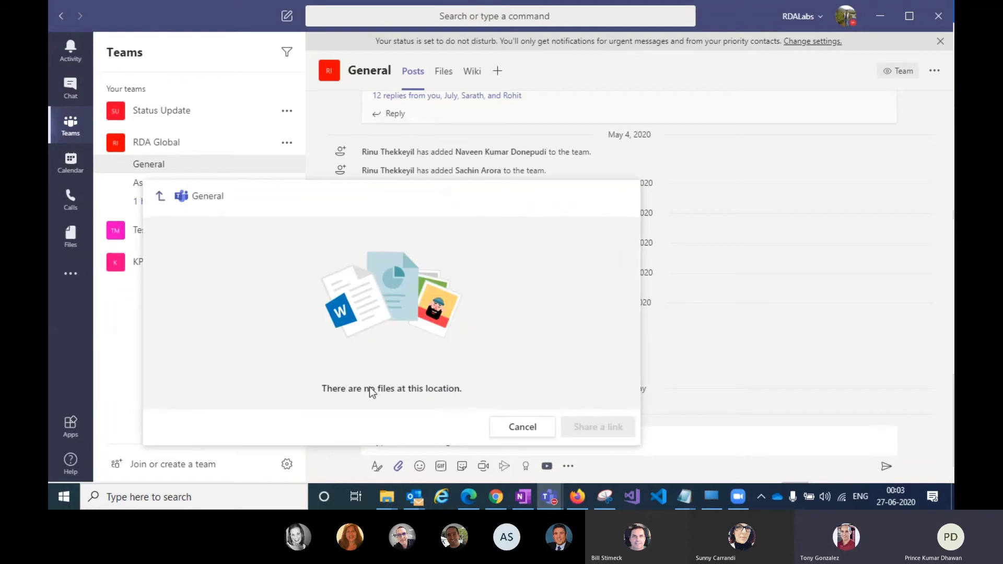
pyautogui.click(523, 427)
# Open the Status Update team's General channel, browse its team files for an attachment, and cancel the selection
pyautogui.click(205, 110)
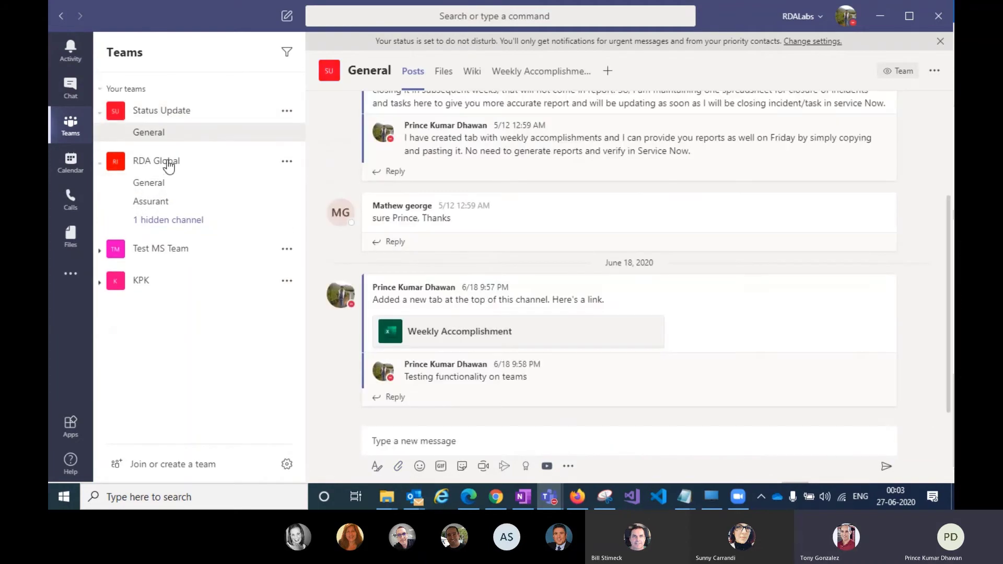
pyautogui.click(153, 204)
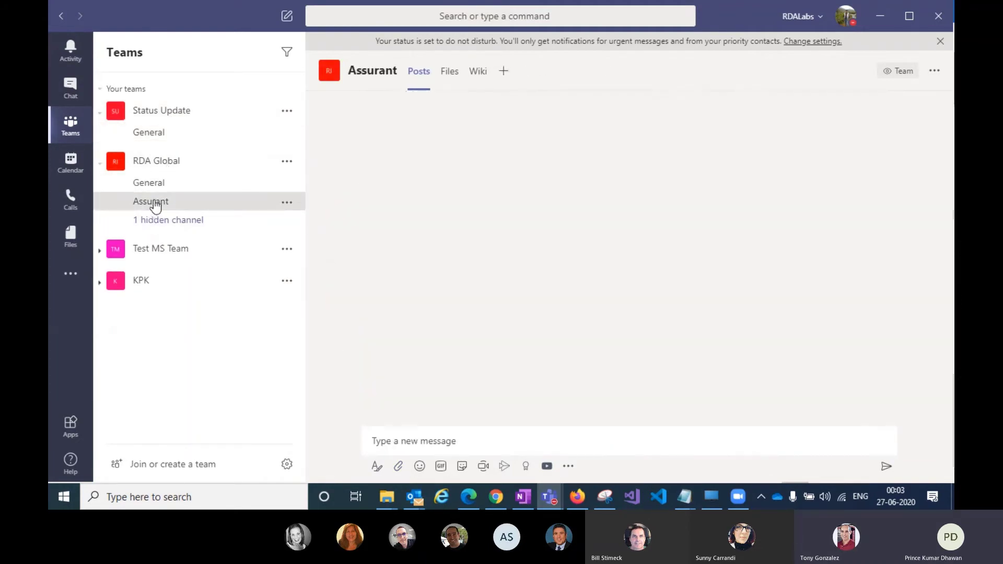
pyautogui.click(147, 184)
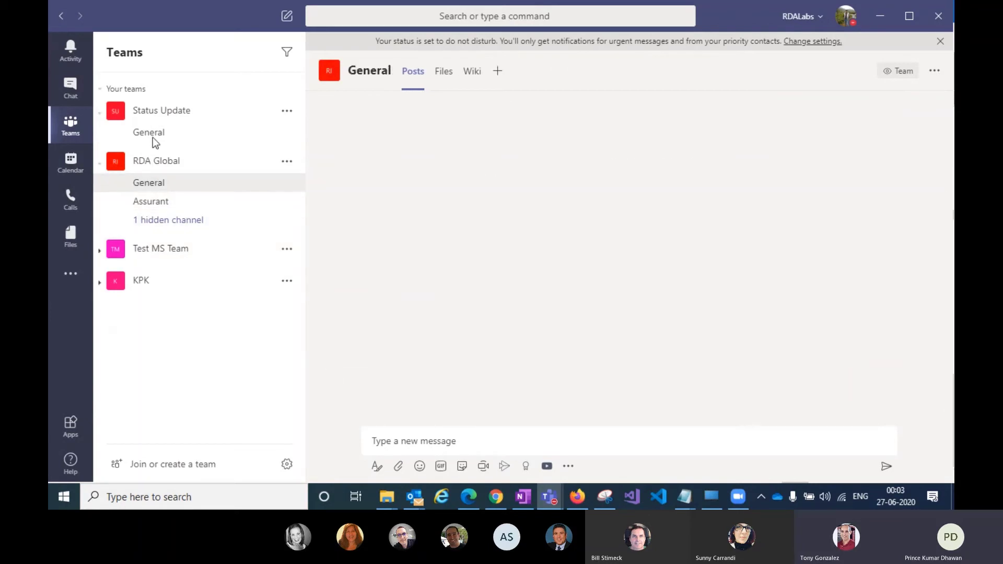
pyautogui.click(151, 134)
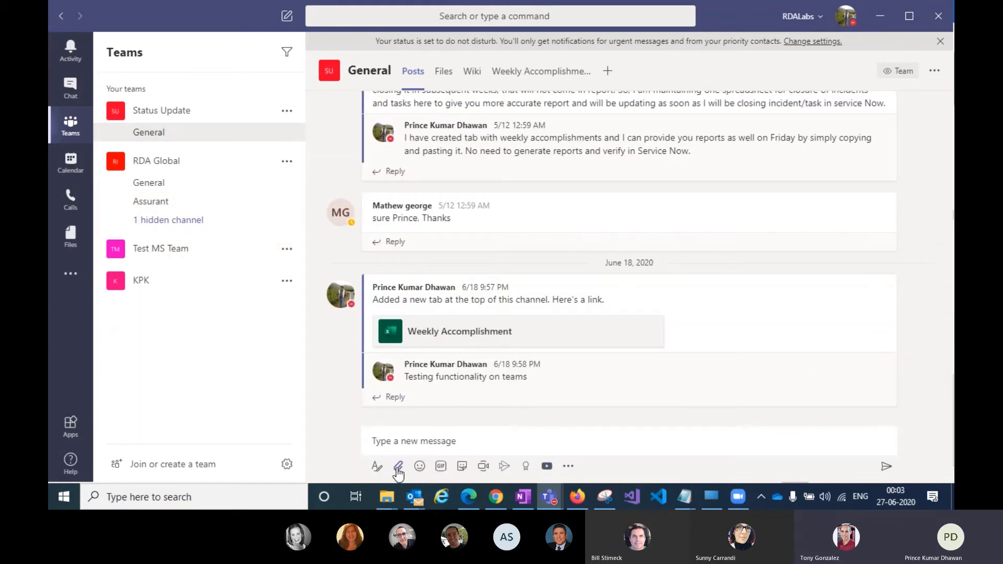
pyautogui.click(397, 469)
pyautogui.click(369, 381)
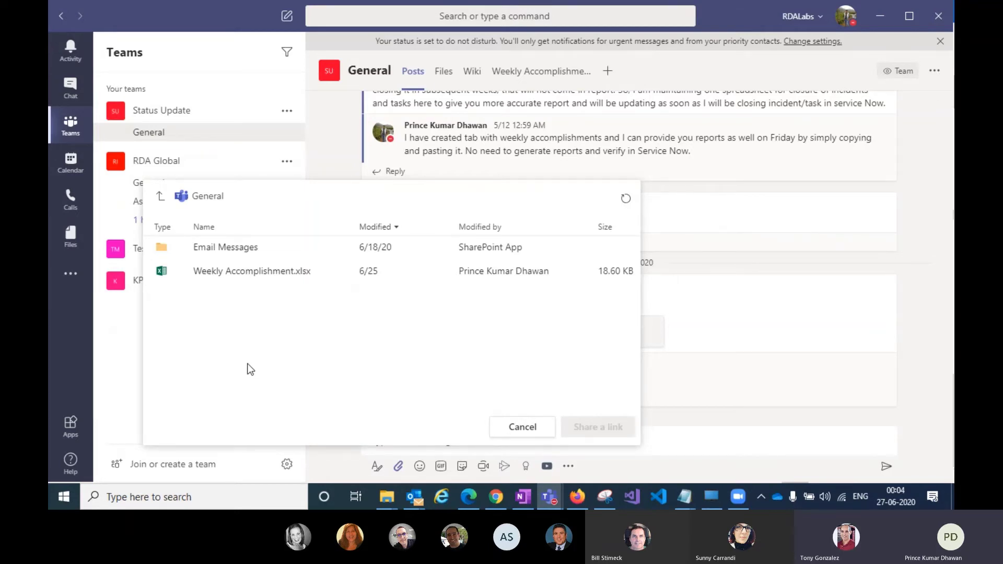
pyautogui.click(509, 438)
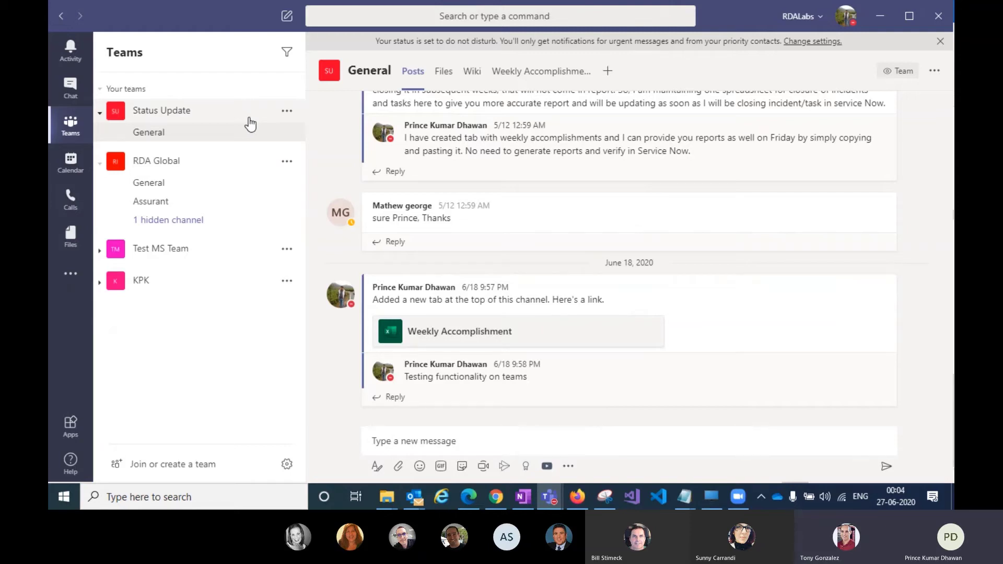
# Look through the full list of recent files offered as attachments in the Status Update General channel, and dismiss it
pyautogui.click(398, 466)
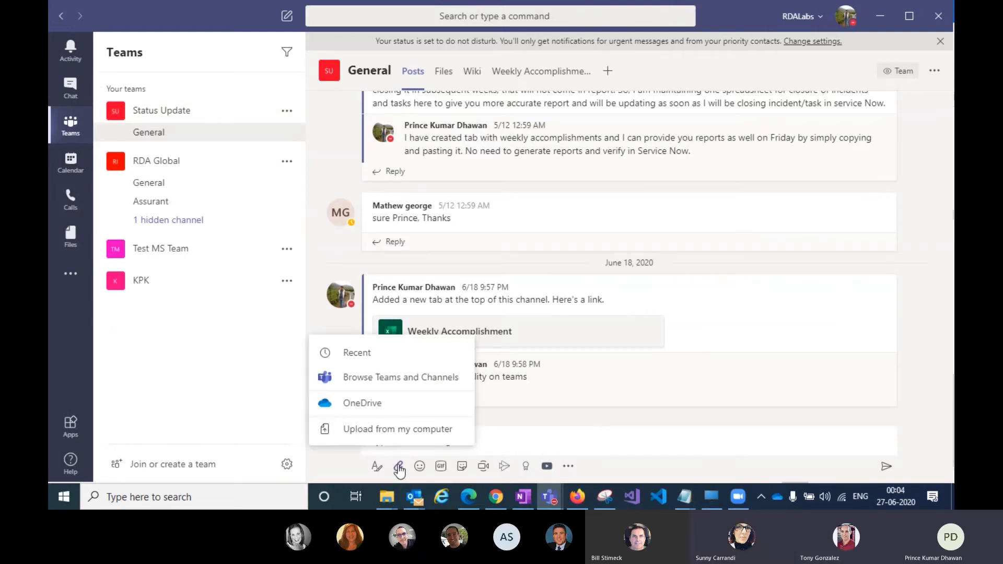
pyautogui.click(349, 361)
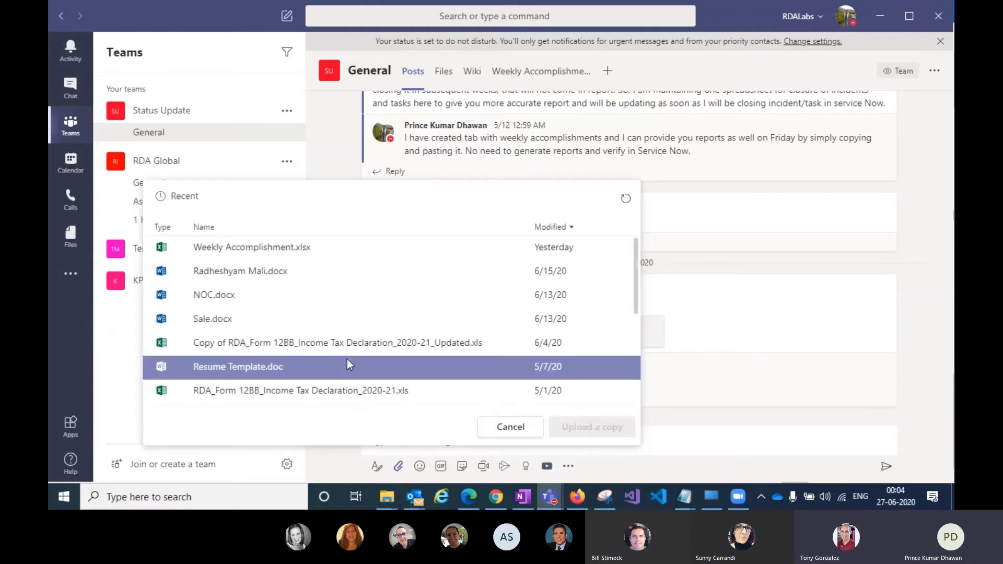
pyautogui.scroll(-3, 287, 282)
pyautogui.scroll(3, 286, 282)
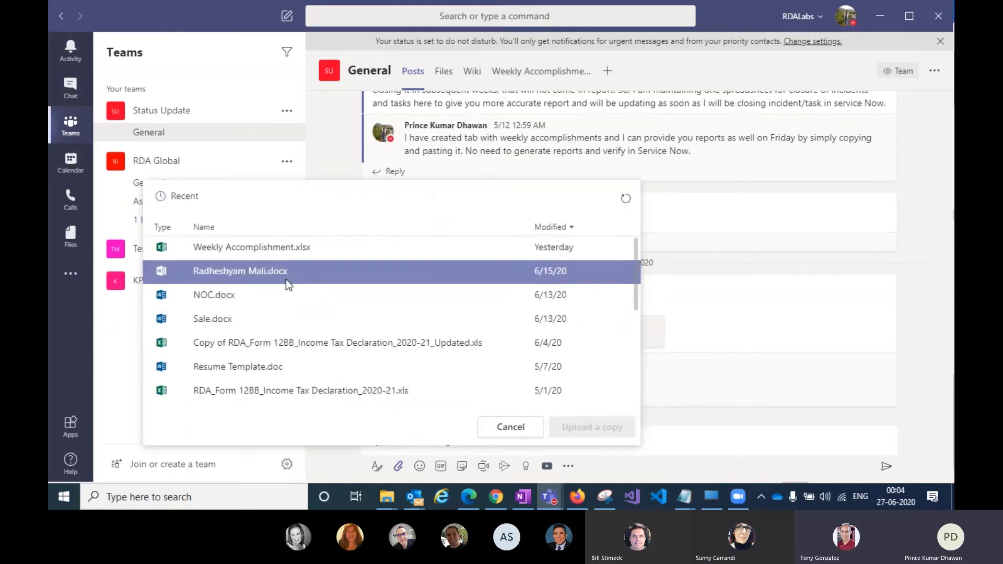
pyautogui.scroll(-3, 286, 279)
pyautogui.scroll(3, 286, 278)
pyautogui.scroll(-3, 286, 278)
pyautogui.scroll(3, 286, 278)
pyautogui.scroll(-3, 286, 278)
pyautogui.scroll(3, 287, 278)
pyautogui.scroll(-3, 287, 278)
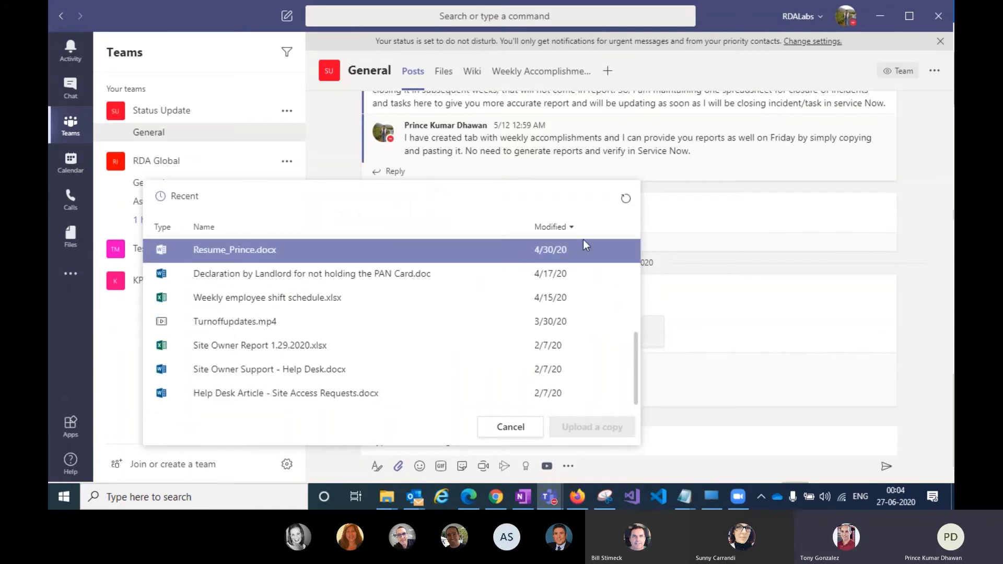
pyautogui.click(695, 413)
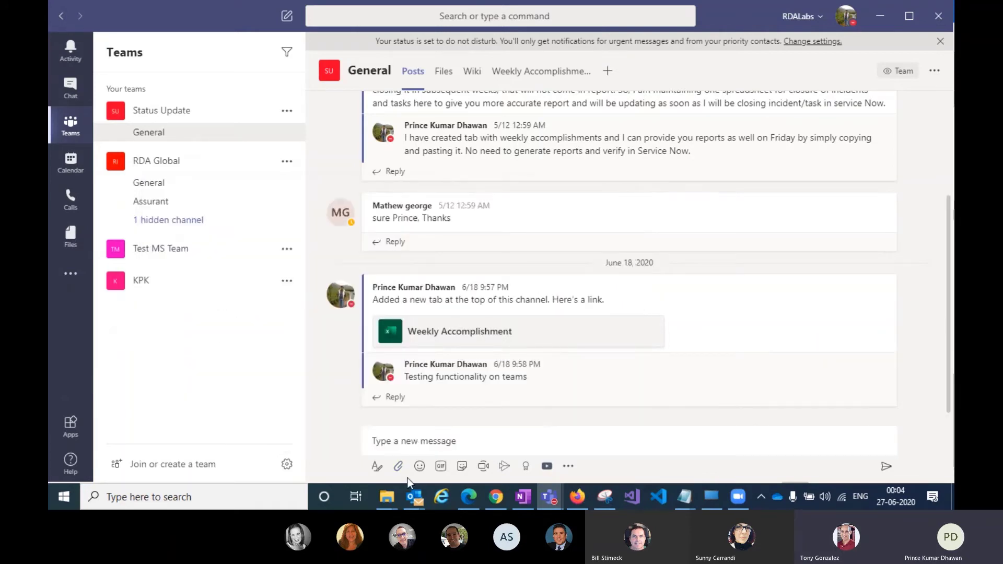
# Browse Teams and Channels for an attachment, go up to the list of teams, and look into the KPK team's General folder
pyautogui.click(398, 466)
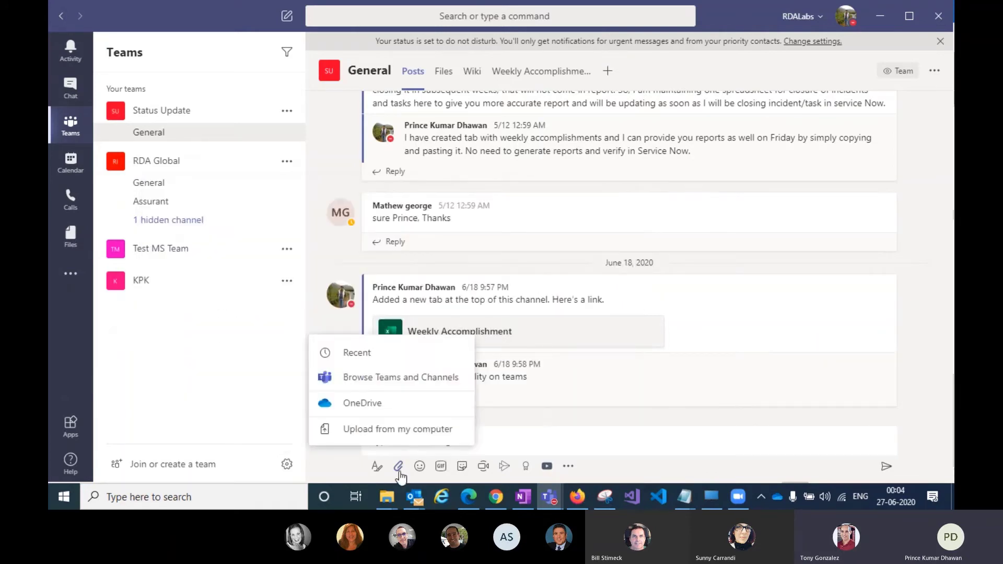
pyautogui.click(409, 384)
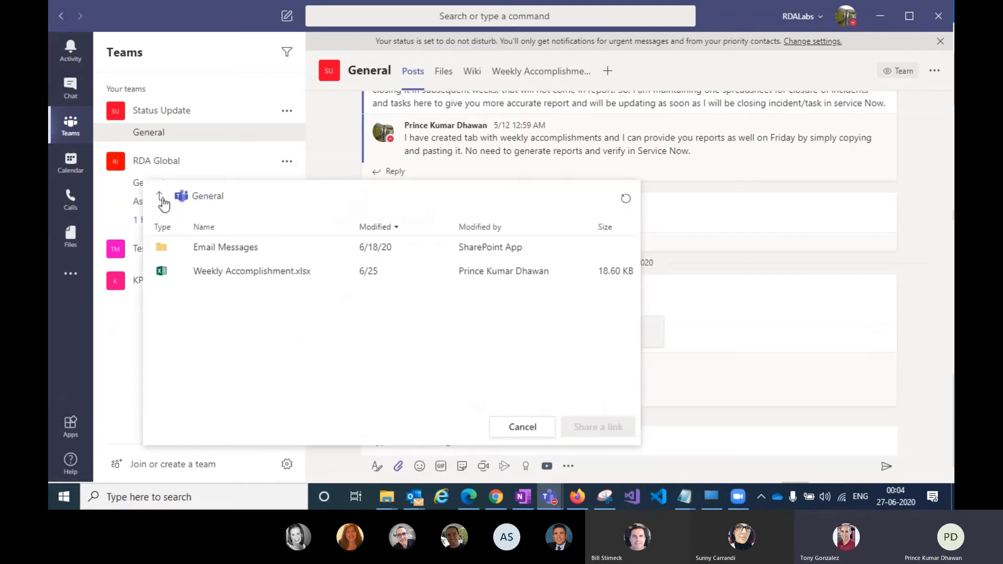
pyautogui.click(160, 199)
pyautogui.click(157, 202)
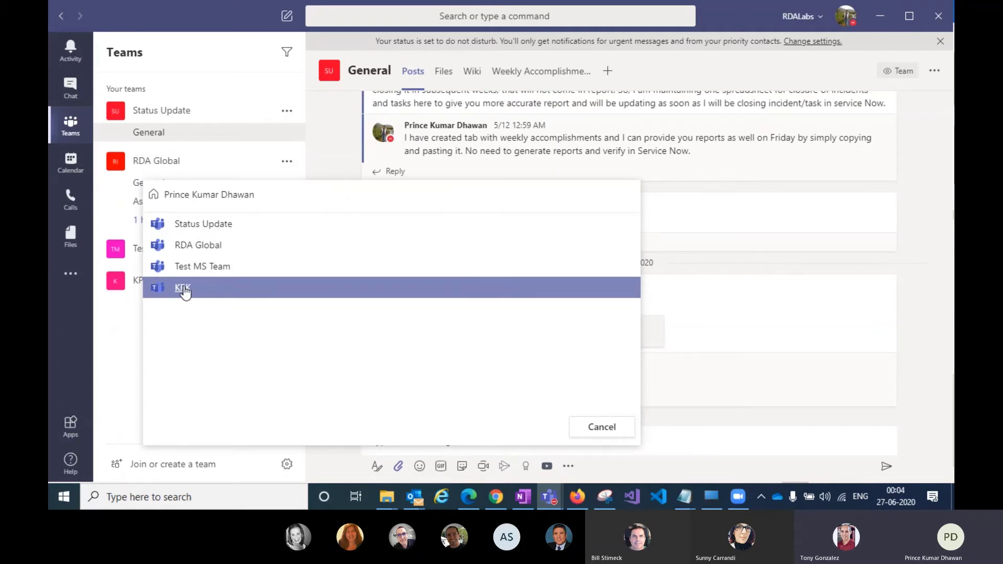
pyautogui.click(185, 291)
pyautogui.click(177, 225)
pyautogui.click(159, 197)
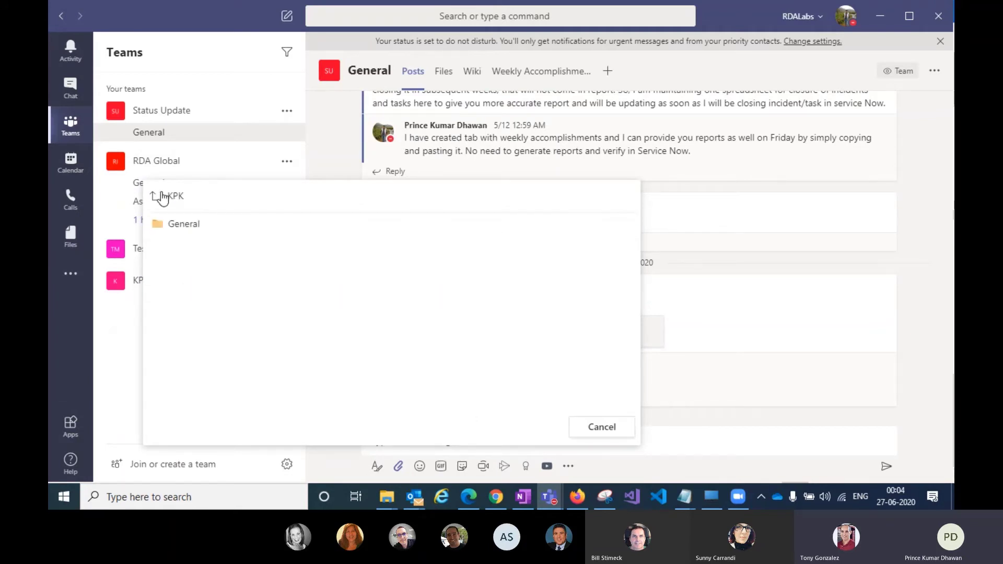
# Look into the RDA Global team's Assurant folder, cancel the file selection, and review the channel's attachment options once more
pyautogui.click(158, 197)
pyautogui.click(198, 245)
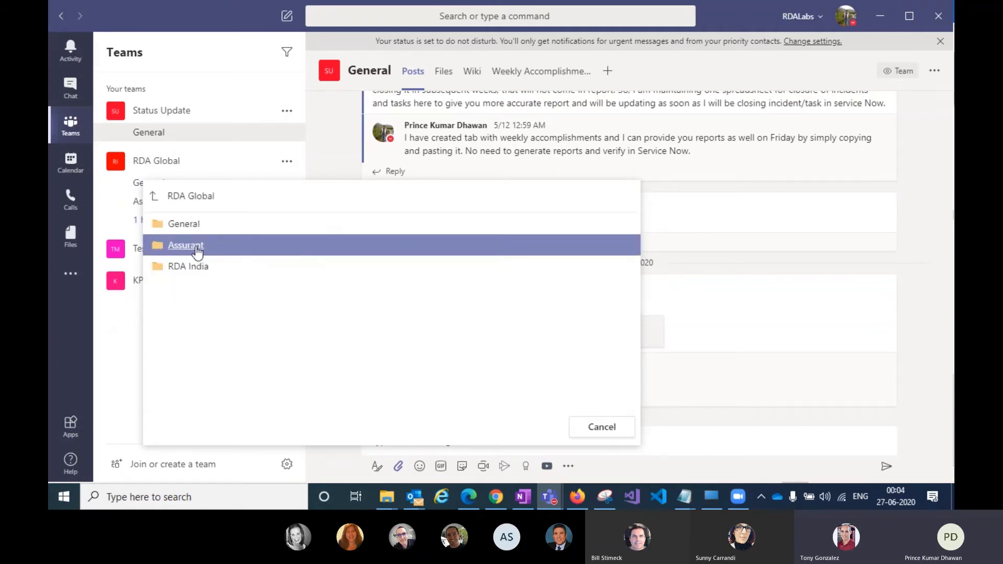
pyautogui.click(197, 246)
pyautogui.click(159, 197)
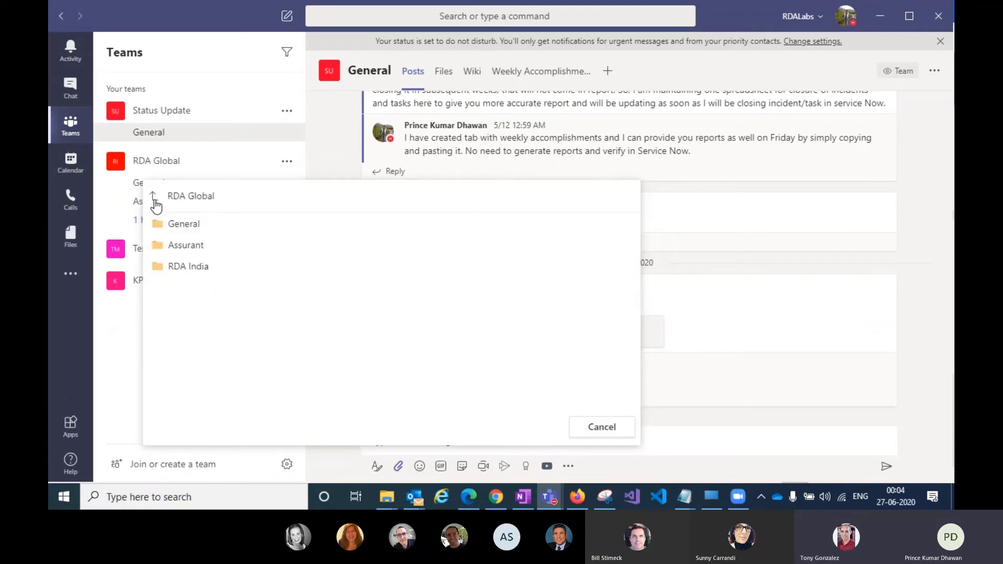
pyautogui.click(155, 200)
pyautogui.click(618, 431)
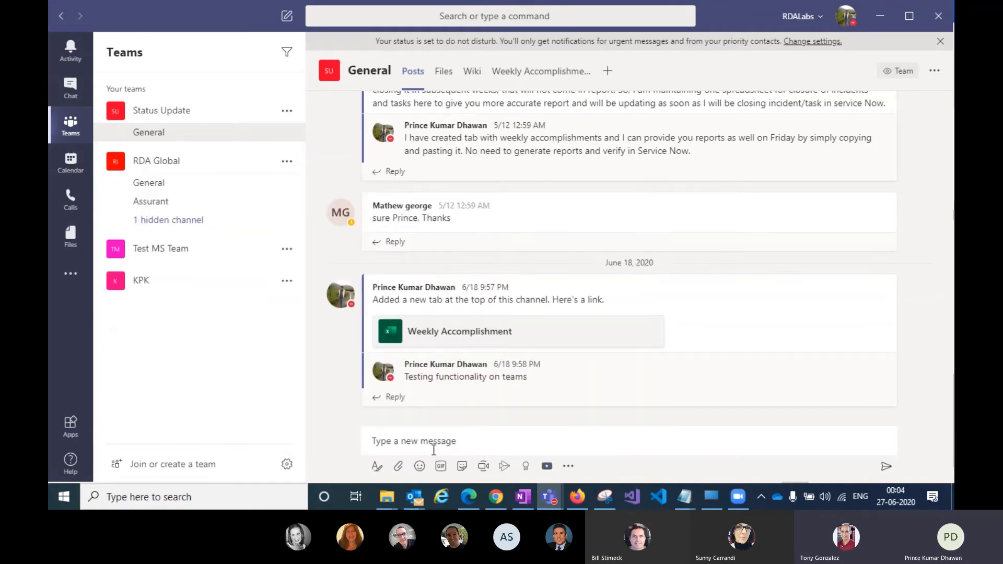
pyautogui.click(399, 467)
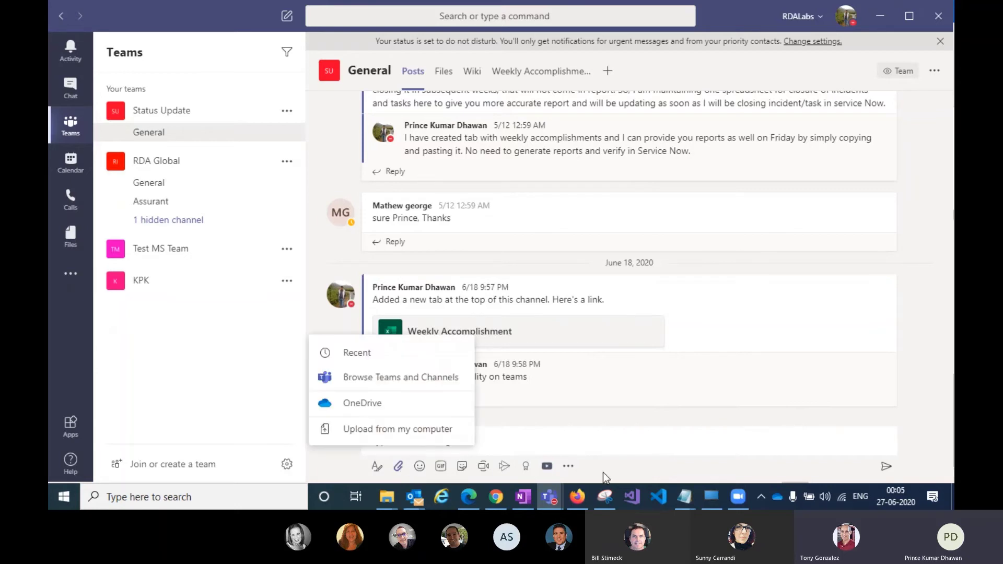
pyautogui.click(243, 371)
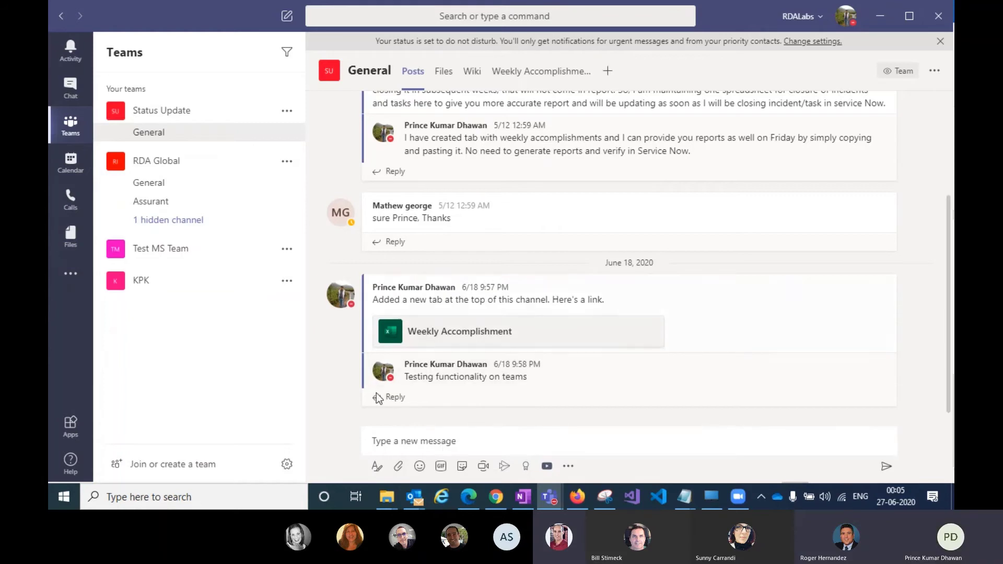
# Browse Teams and Channels for an attachment, go up to the team list, view the RDA Global team's channel folders, and cancel the selection
pyautogui.click(399, 466)
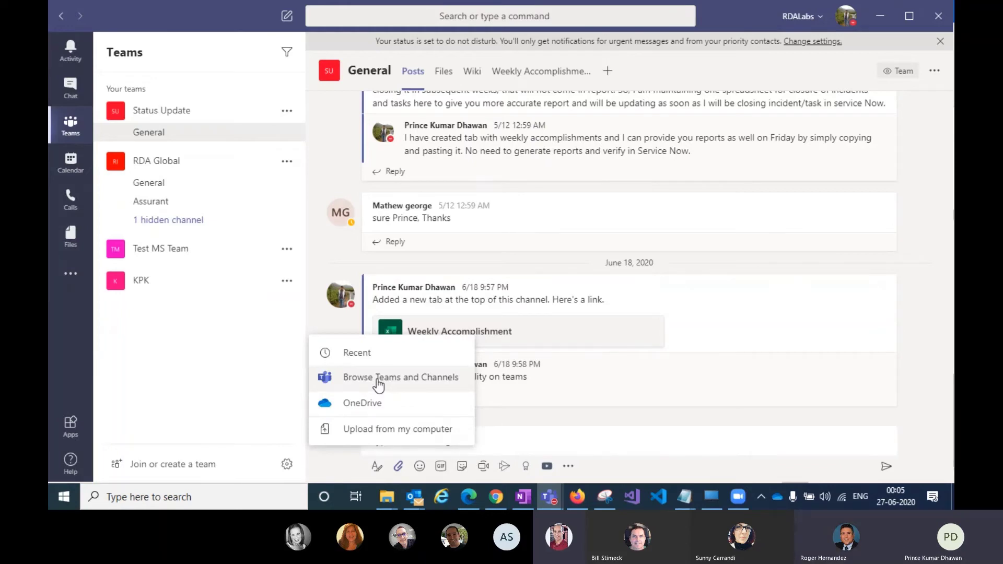
pyautogui.click(377, 381)
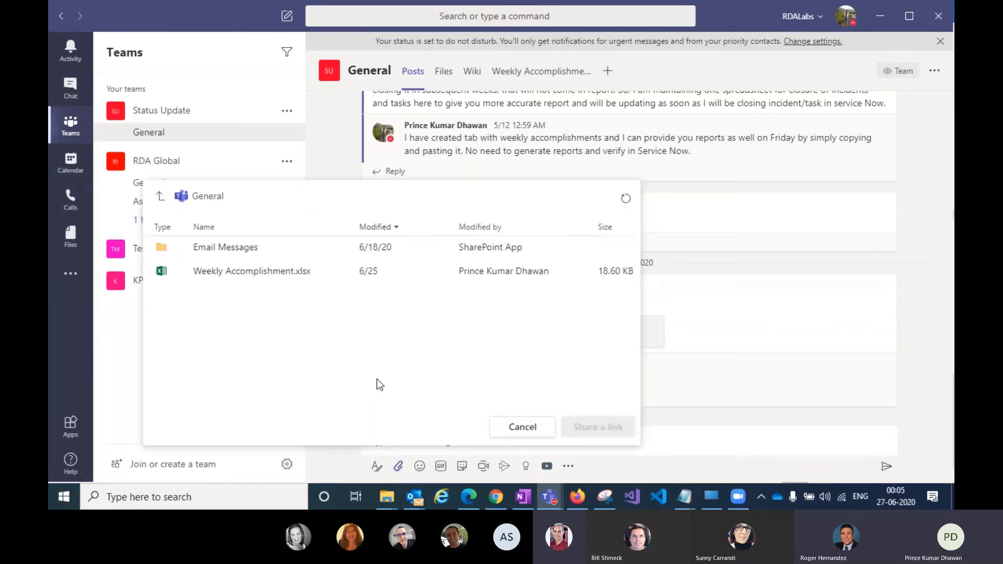
pyautogui.click(168, 203)
pyautogui.click(170, 203)
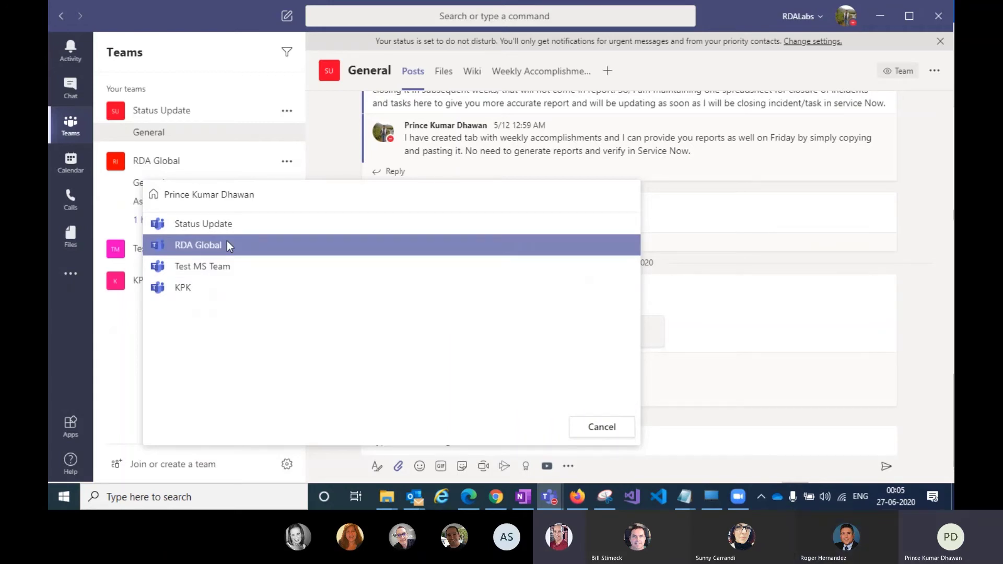
pyautogui.click(205, 245)
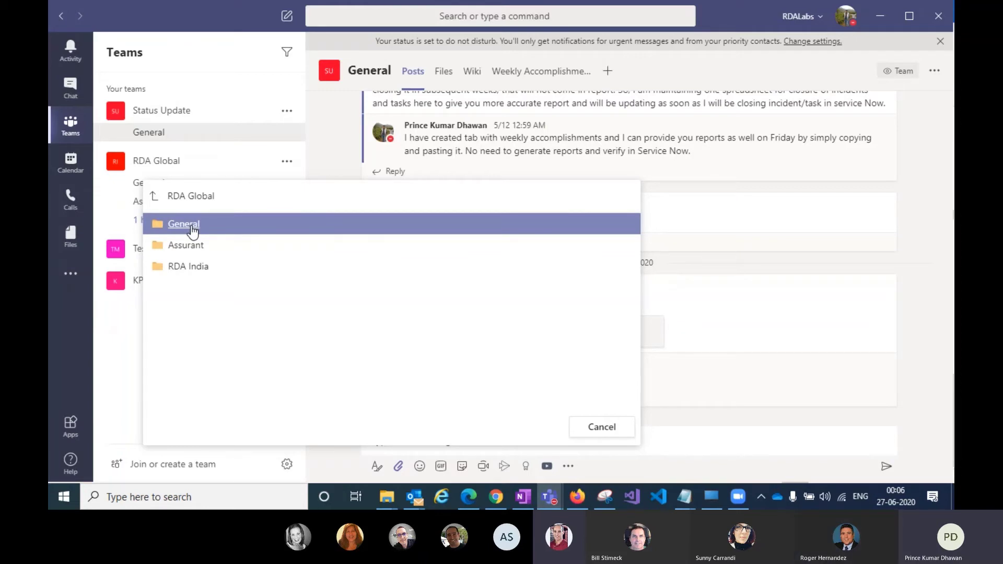
pyautogui.click(250, 267)
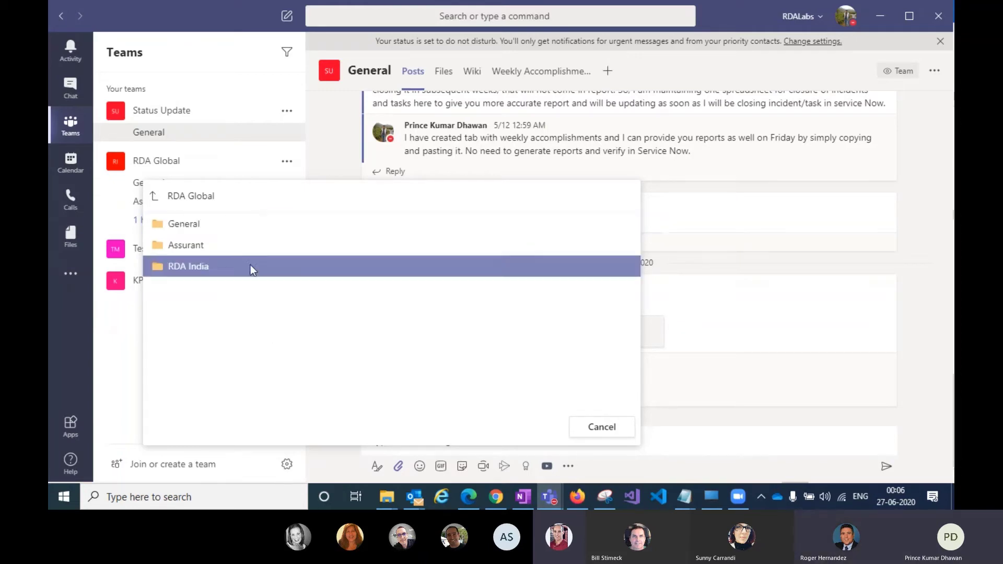
pyautogui.click(596, 434)
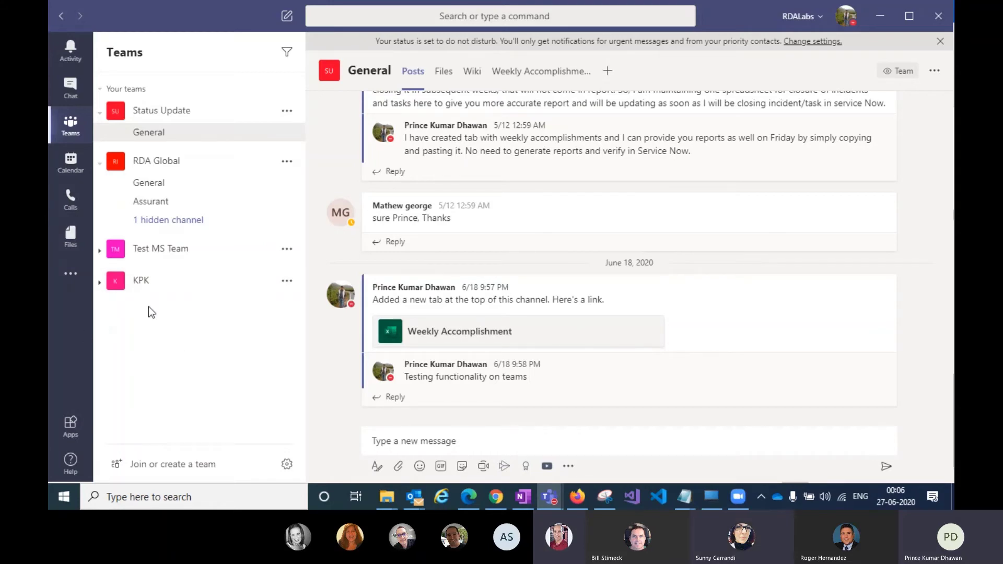
# Find the Who app among the additional apps, open it, and look back through its chat history
pyautogui.click(66, 282)
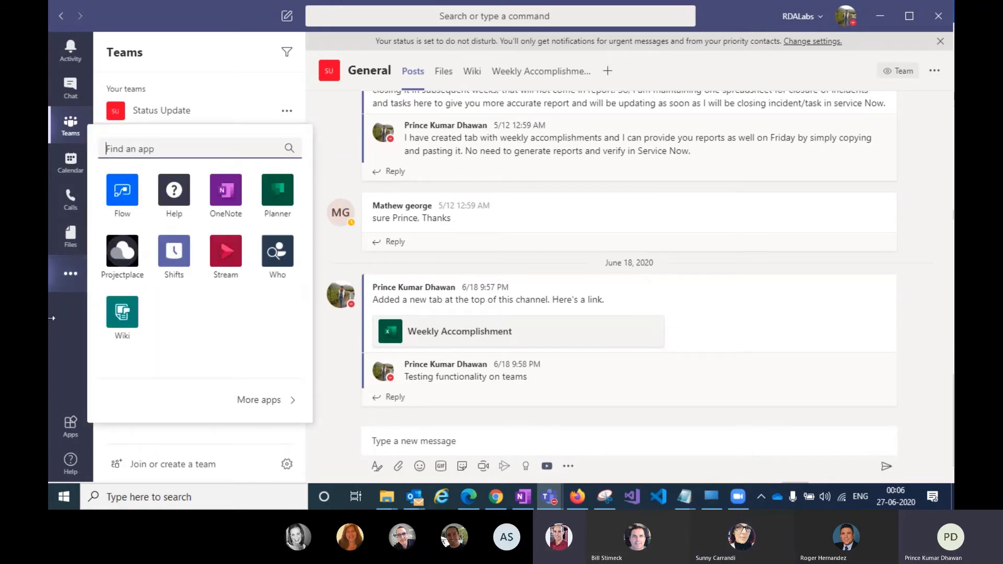
pyautogui.click(62, 309)
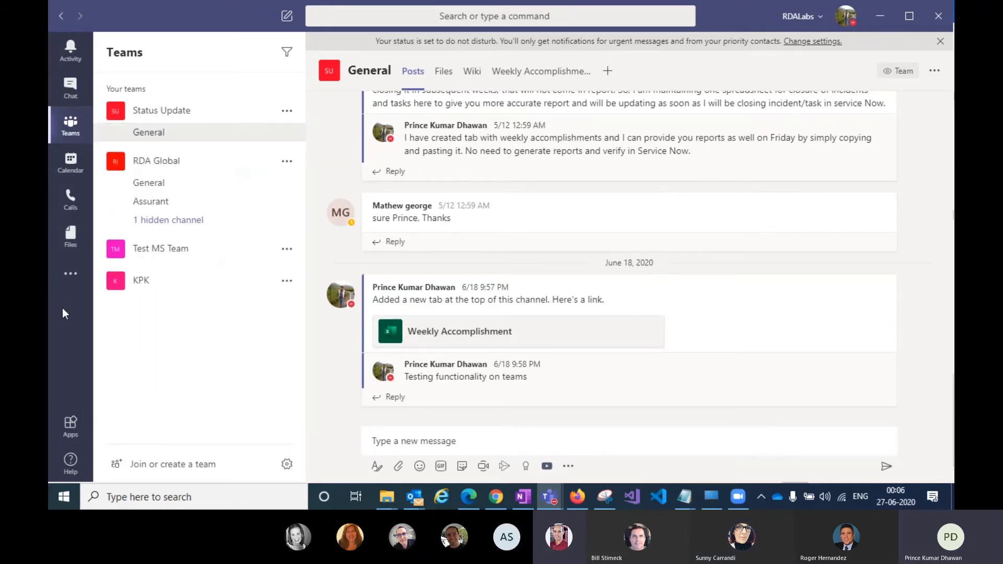
pyautogui.click(70, 279)
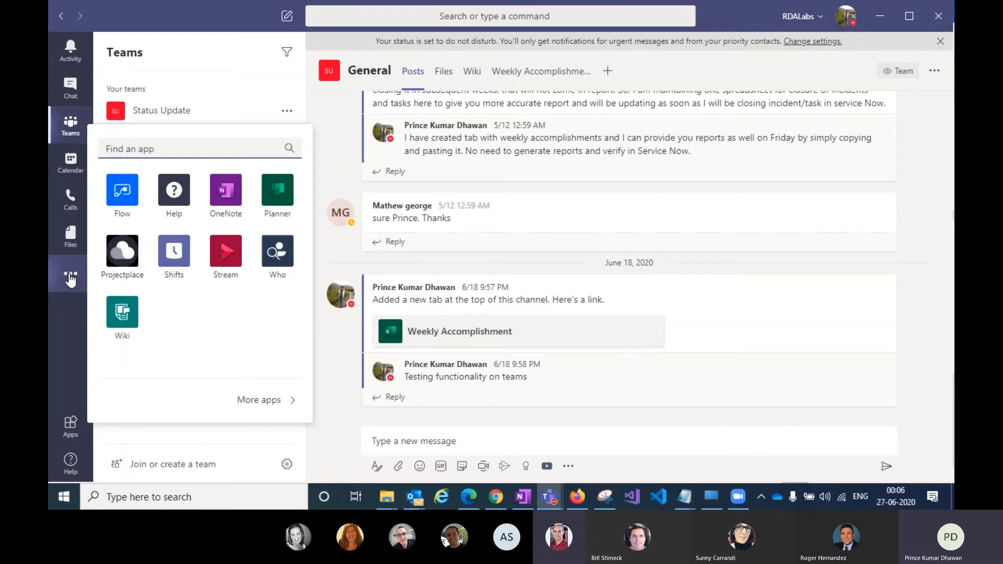
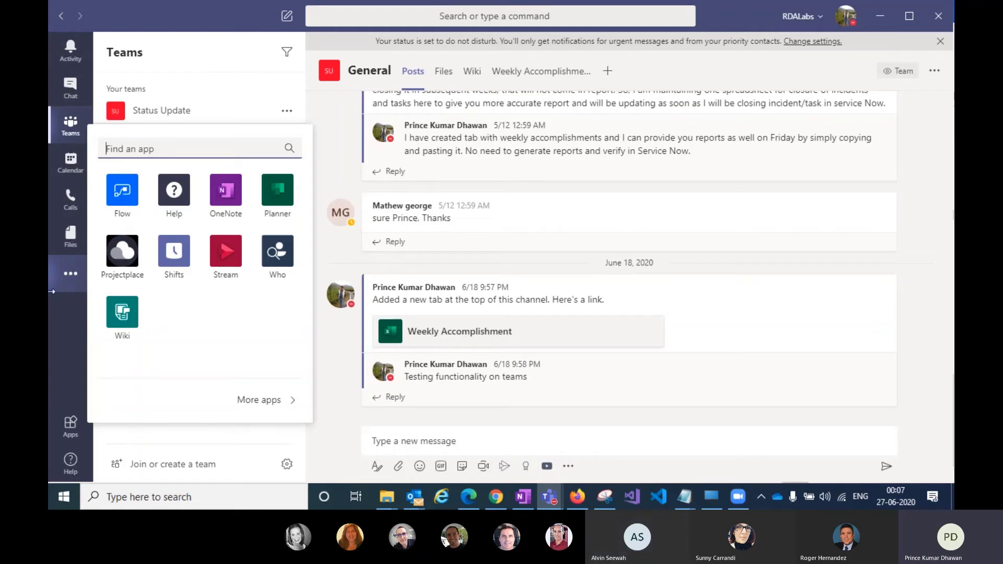
pyautogui.write('w')
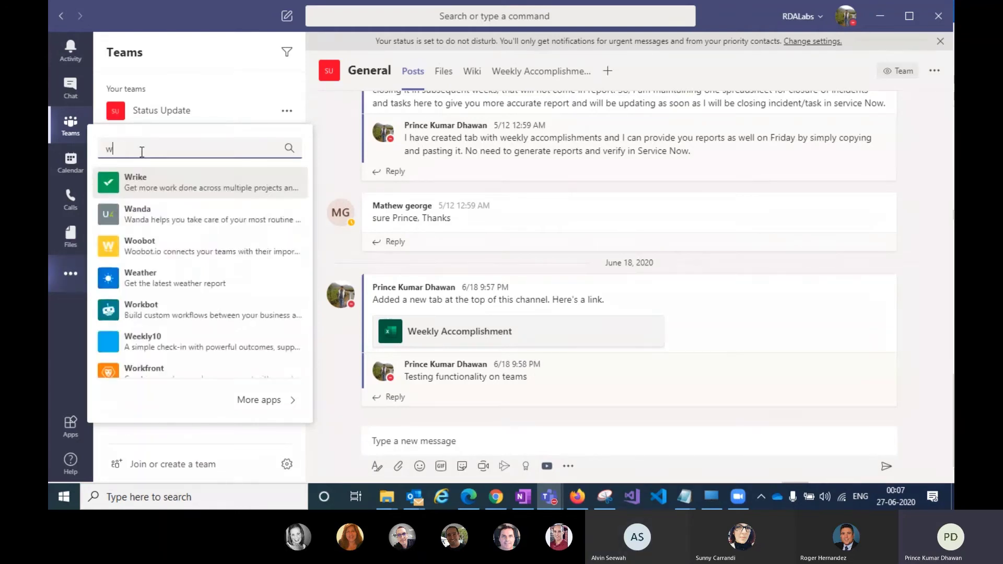
pyautogui.write('ho')
pyautogui.press('Return')
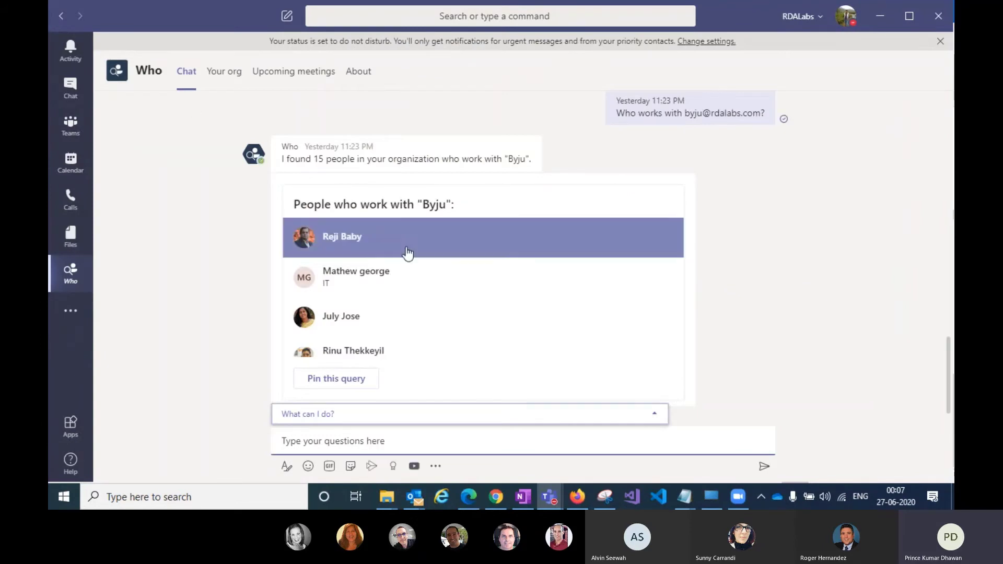
pyautogui.scroll(5, 384, 342)
pyautogui.scroll(8, 379, 322)
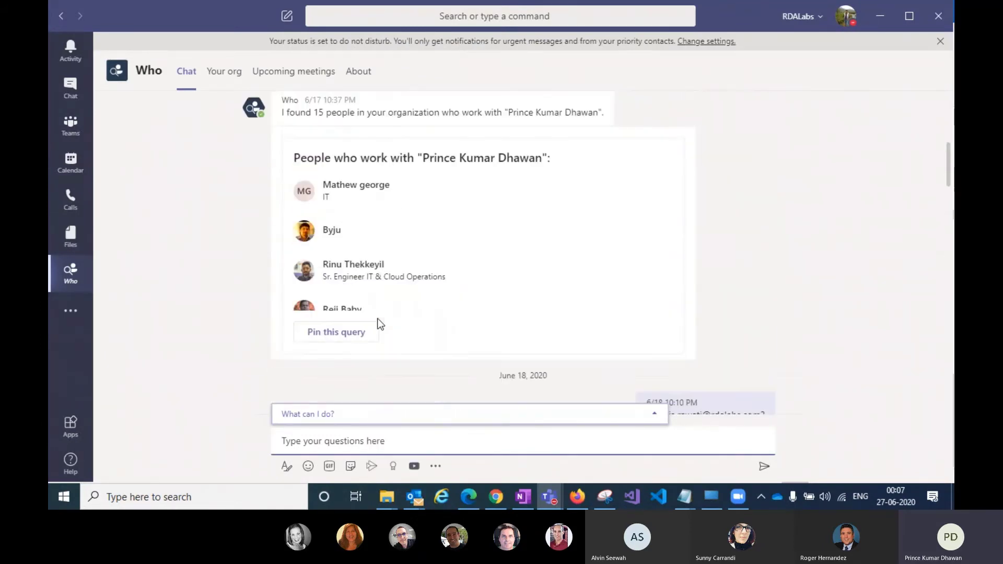
pyautogui.scroll(-3, 374, 321)
pyautogui.scroll(5, 380, 338)
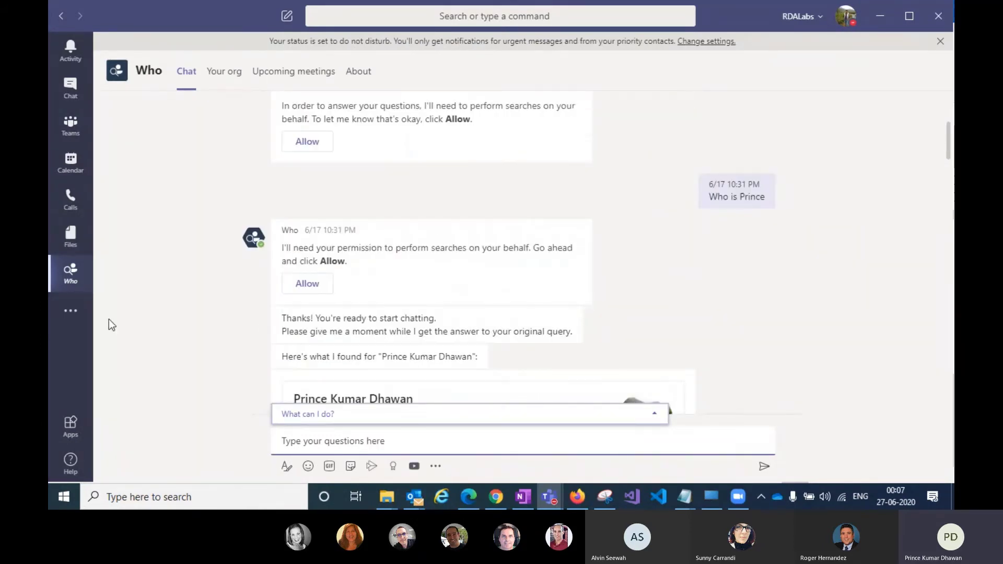
# Open the full app catalogue and look through its list of app categories
pyautogui.click(70, 311)
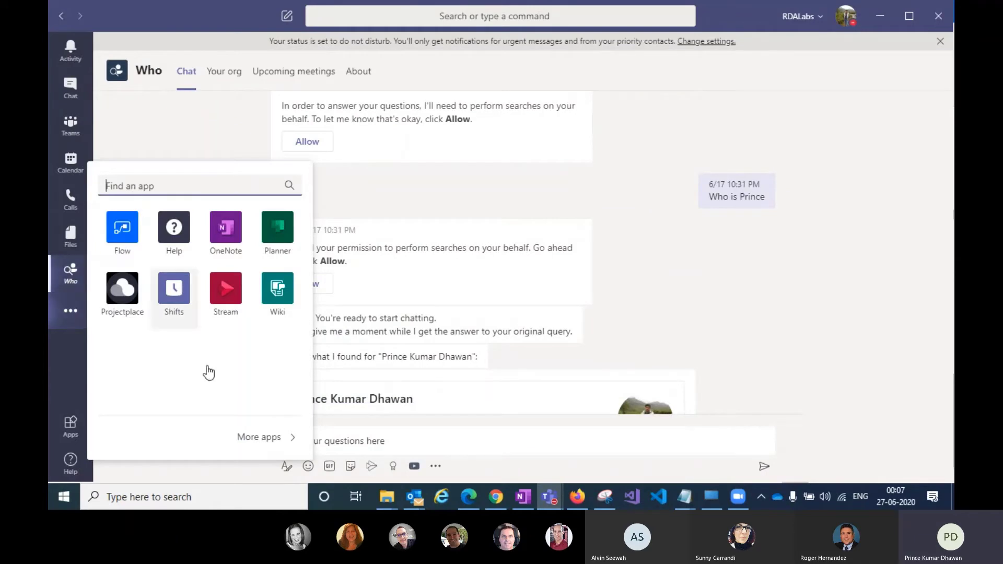
pyautogui.click(267, 439)
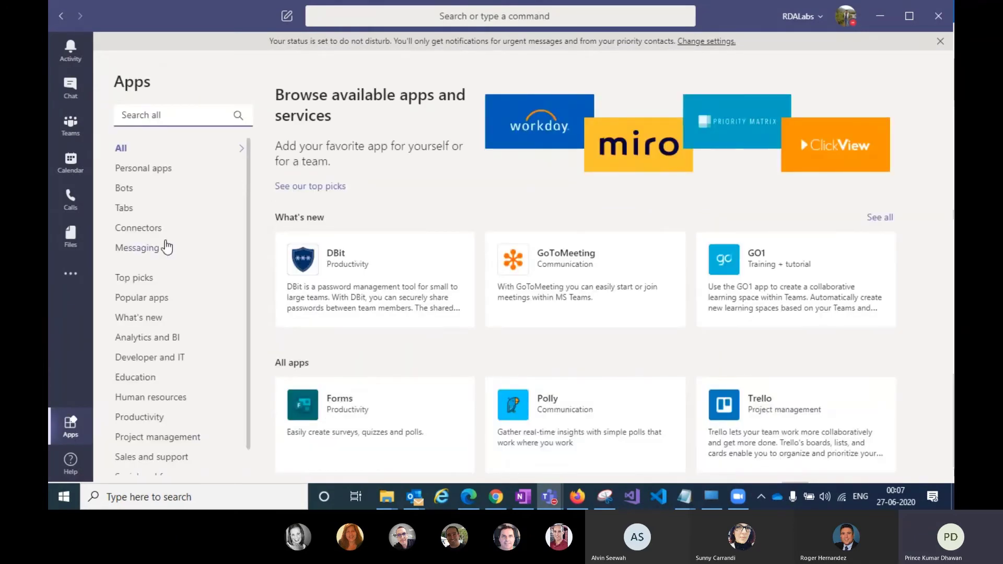
pyautogui.scroll(-1, 163, 248)
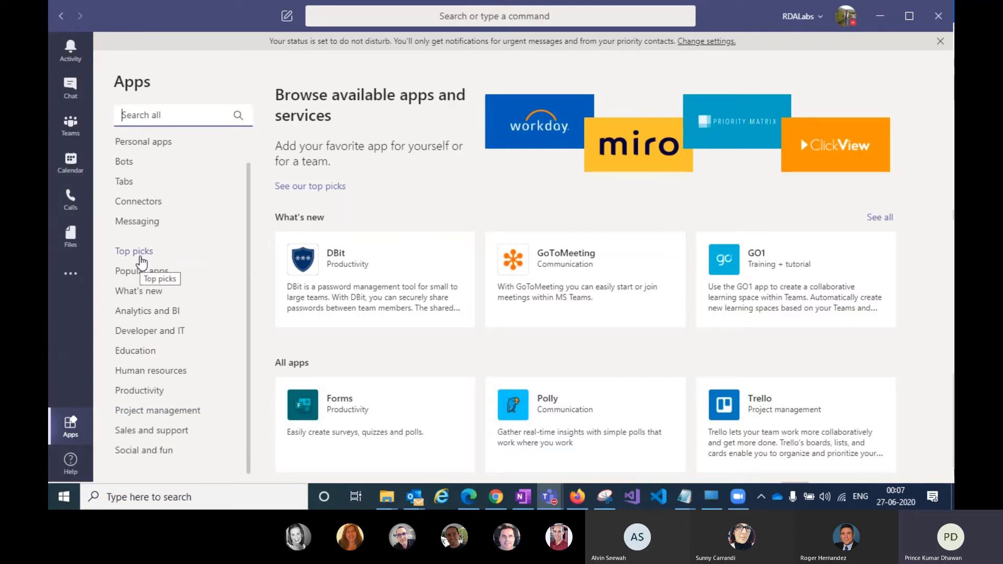
pyautogui.scroll(1, 228, 379)
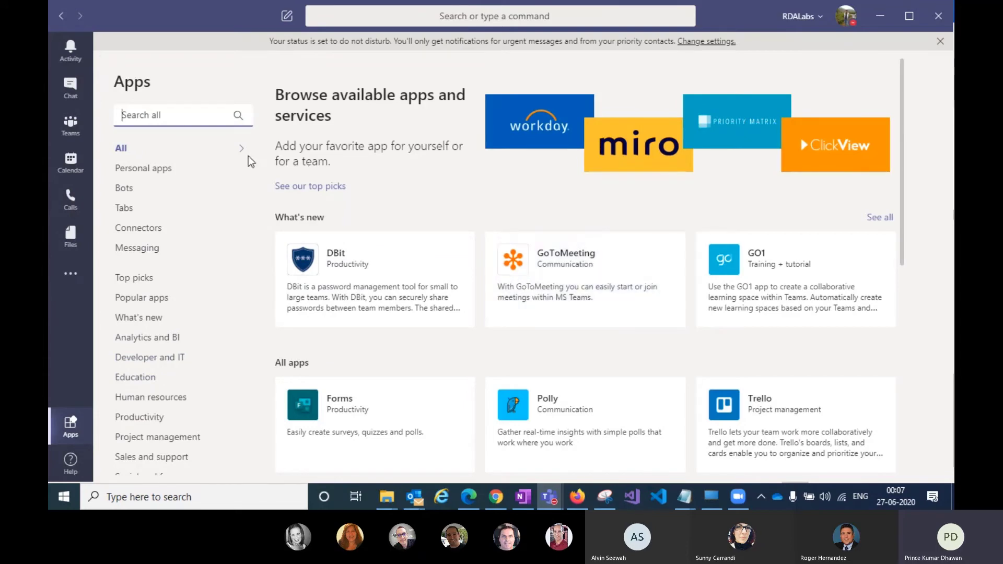
# Search the app catalogue for "who", and open the Who app from its details page
pyautogui.write('who')
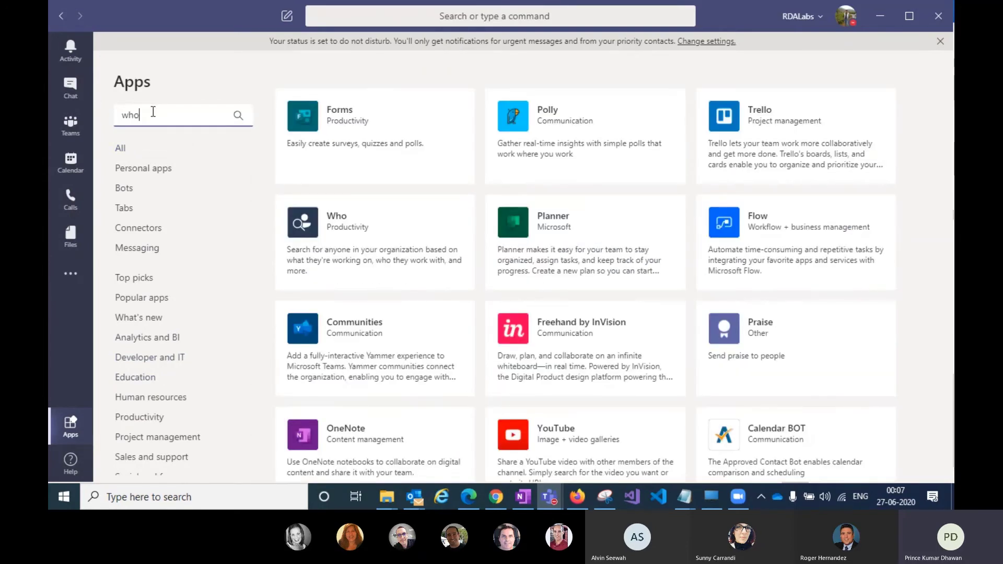
pyautogui.click(340, 126)
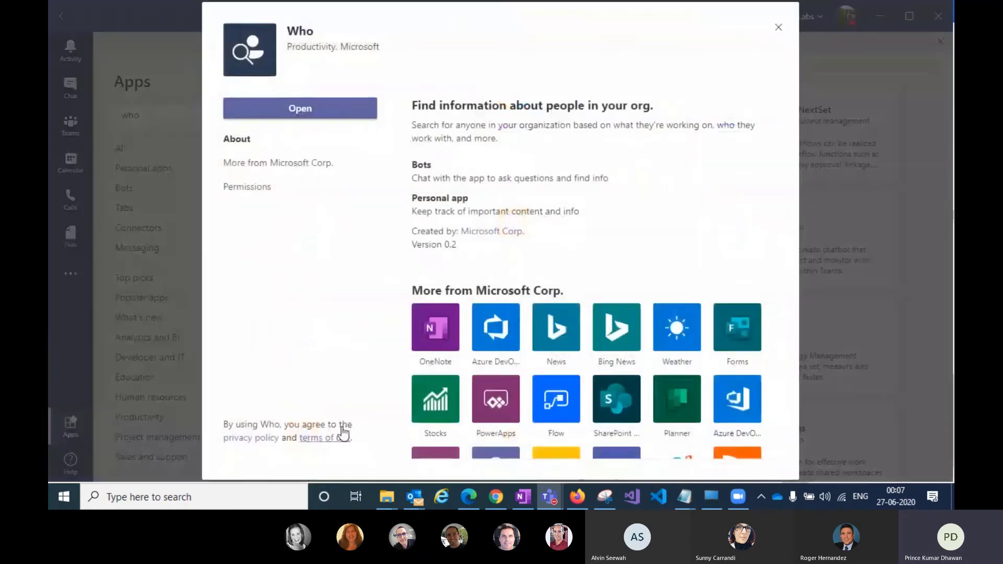
pyautogui.click(294, 107)
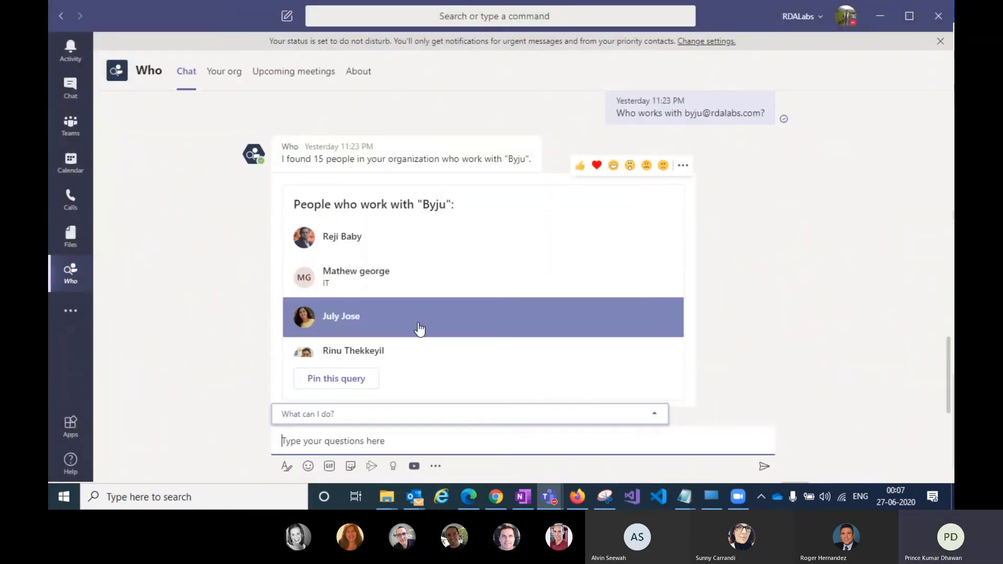
pyautogui.scroll(8, 418, 324)
pyautogui.scroll(-10, 419, 309)
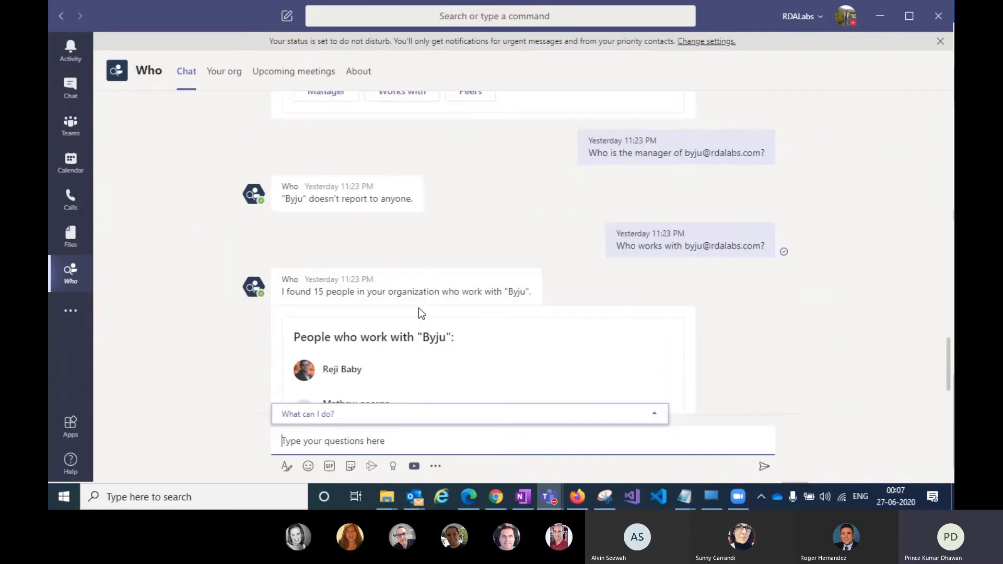
# Ask the Who bot about a colleague with the suggested "Who is" question, completed with the colleague's first name
pyautogui.click(306, 417)
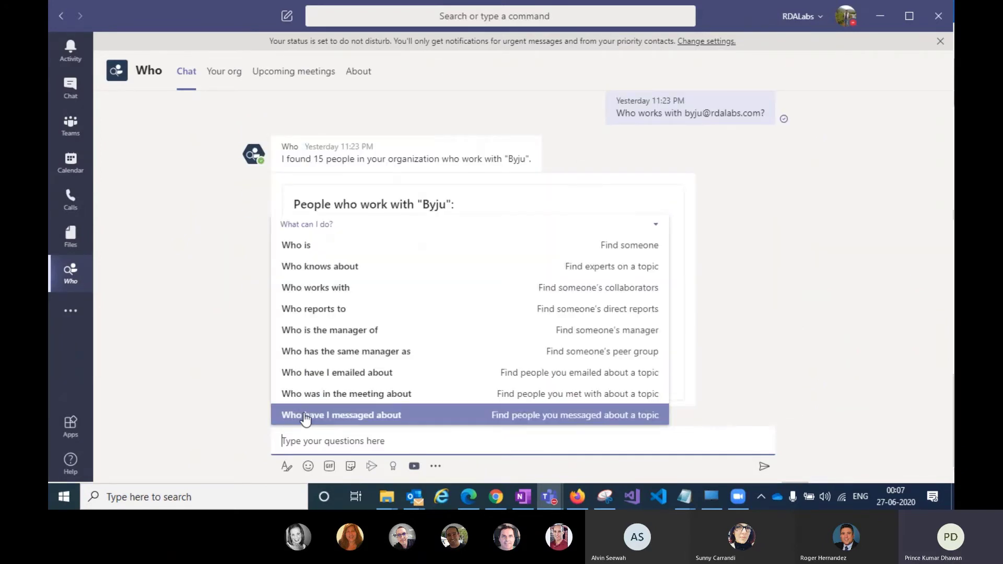
pyautogui.click(352, 250)
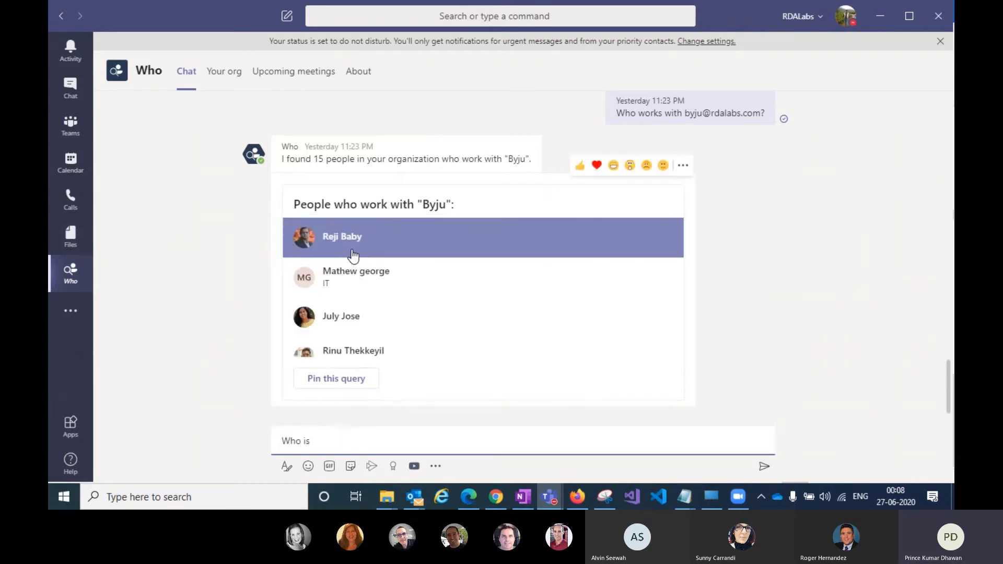
pyautogui.write('Reji')
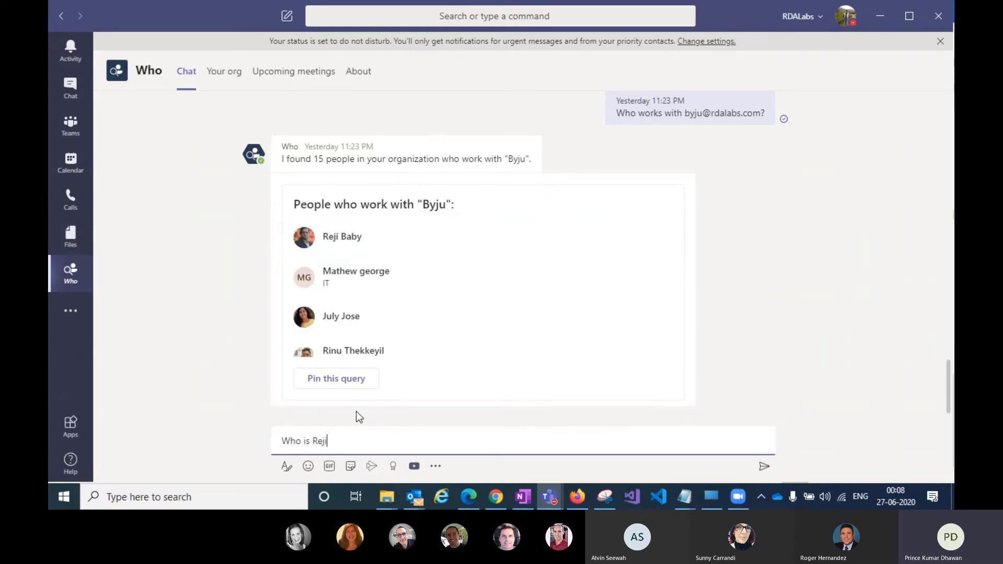
pyautogui.press('Return')
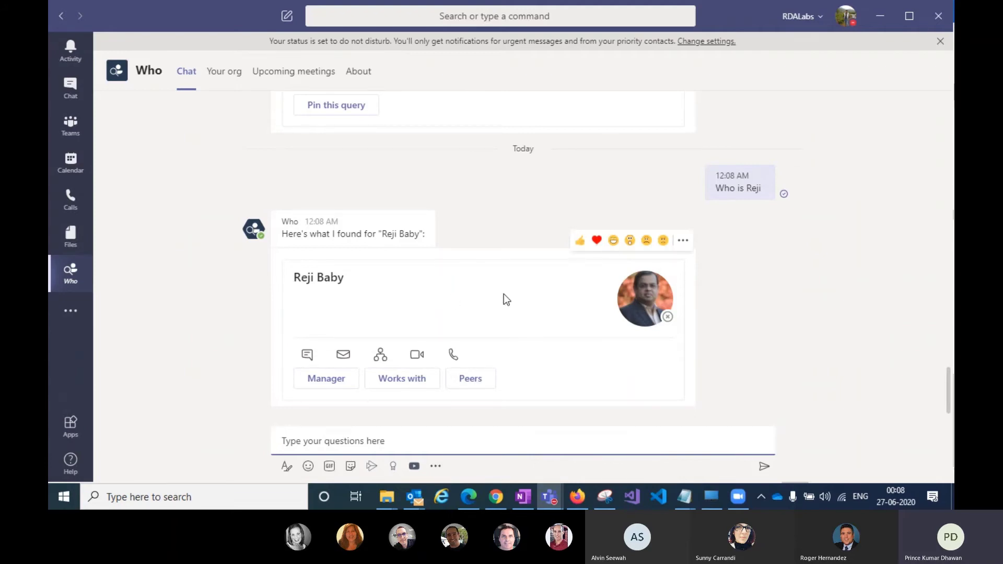
# Query who works with the found colleague, and look through the resulting list of people
pyautogui.click(391, 378)
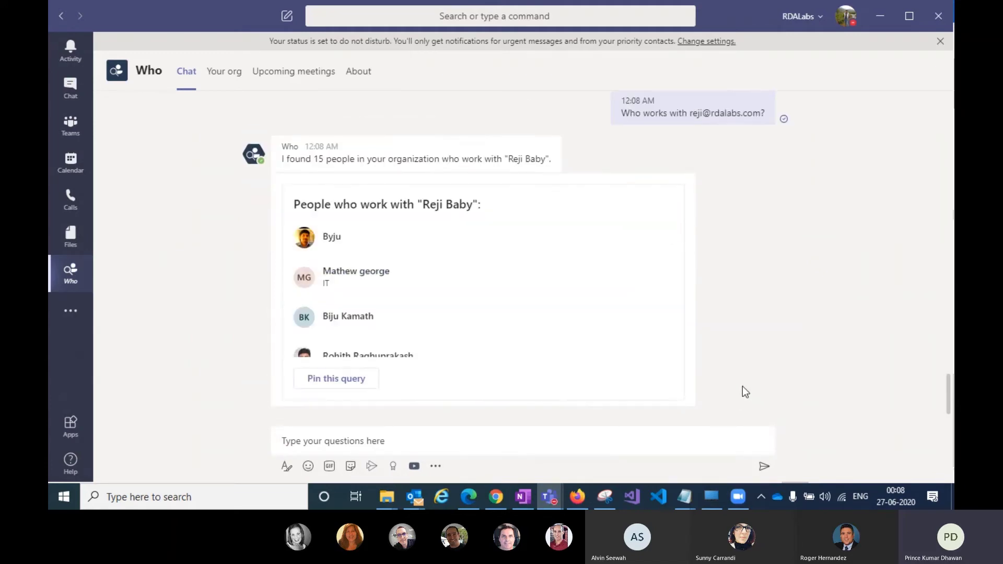
pyautogui.scroll(-5, 421, 229)
pyautogui.scroll(-5, 422, 230)
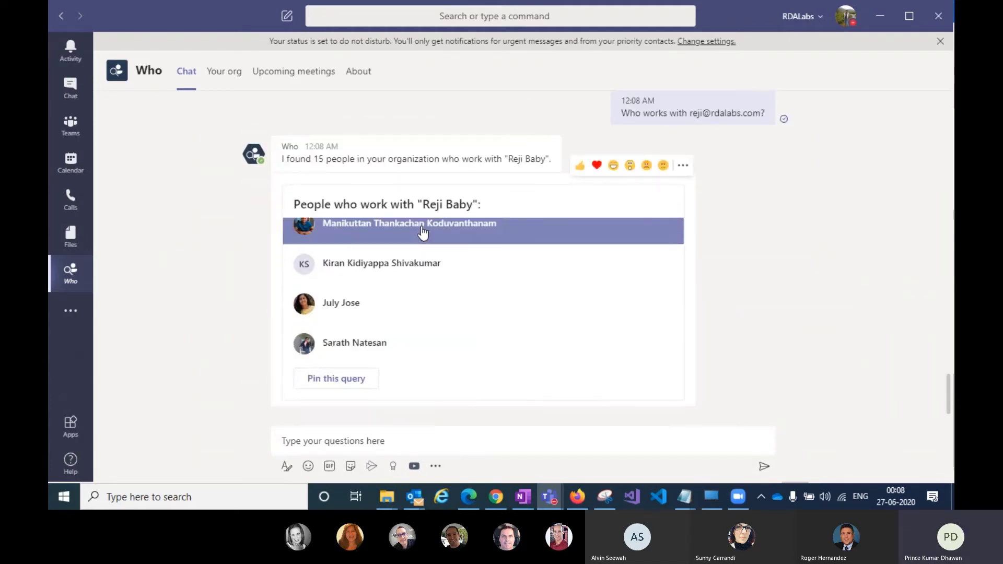
pyautogui.scroll(5, 425, 243)
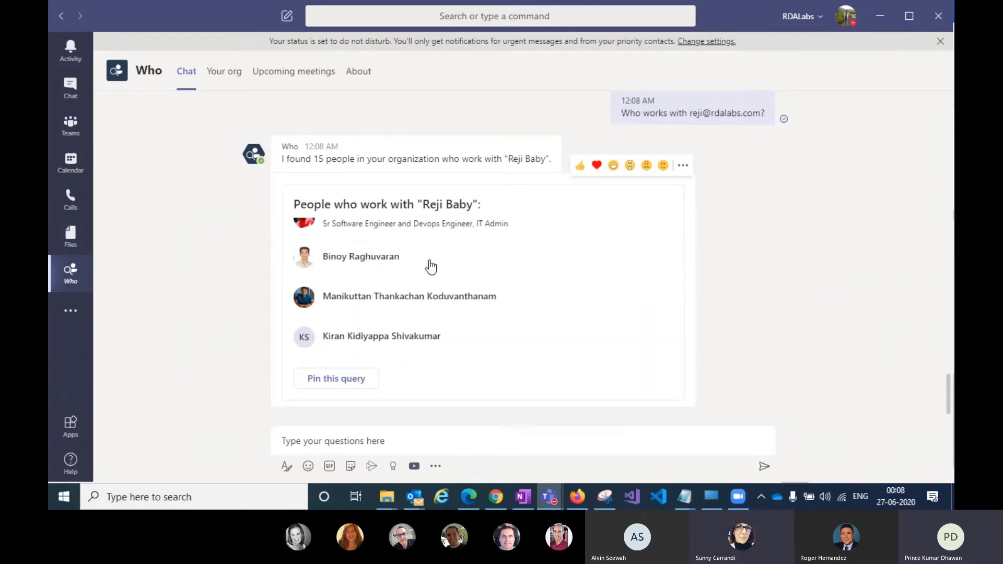
pyautogui.scroll(-1, 430, 267)
# Look up one of the listed coworkers, query that person's manager and peers, and review the bot's answers
pyautogui.click(379, 267)
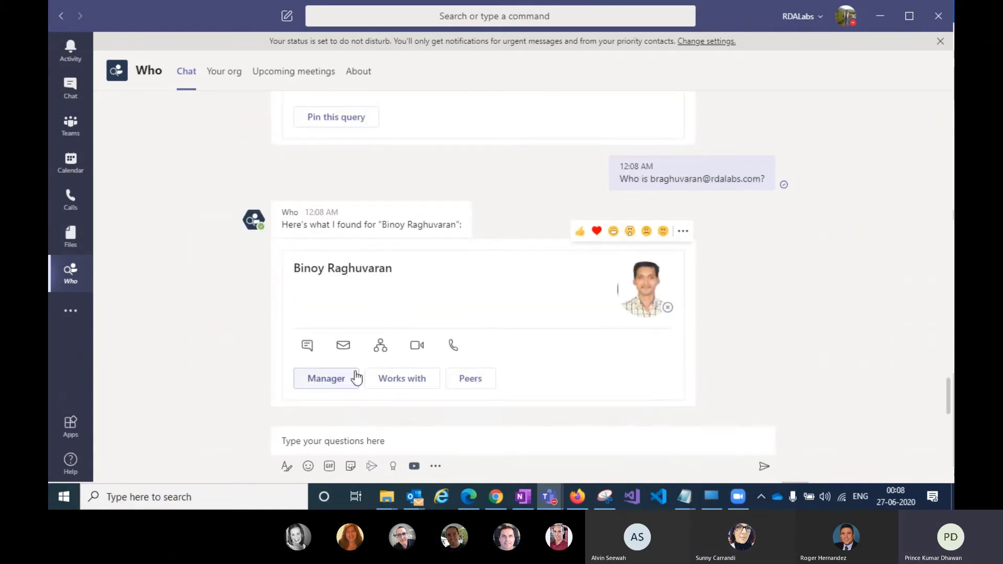
pyautogui.click(340, 385)
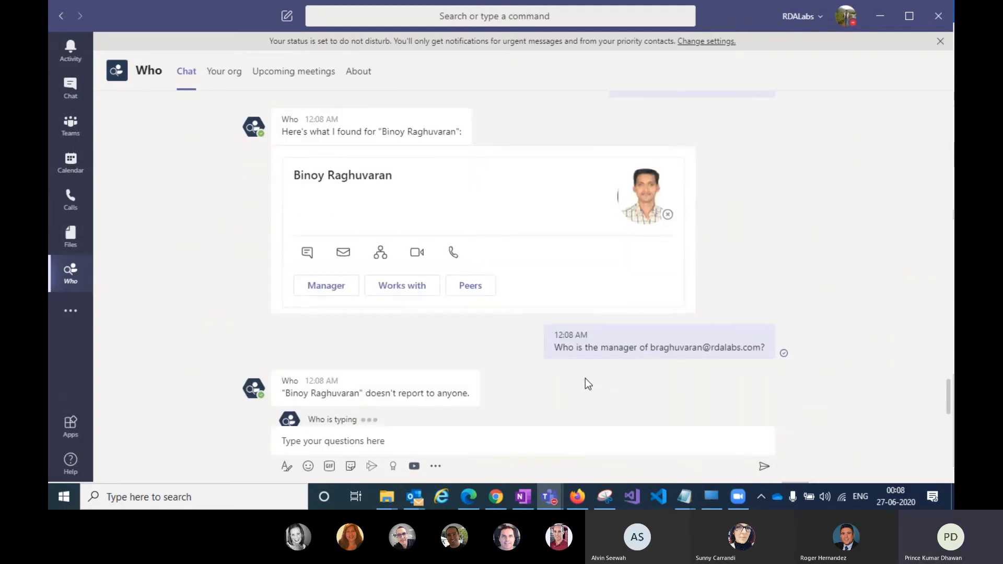
pyautogui.click(467, 287)
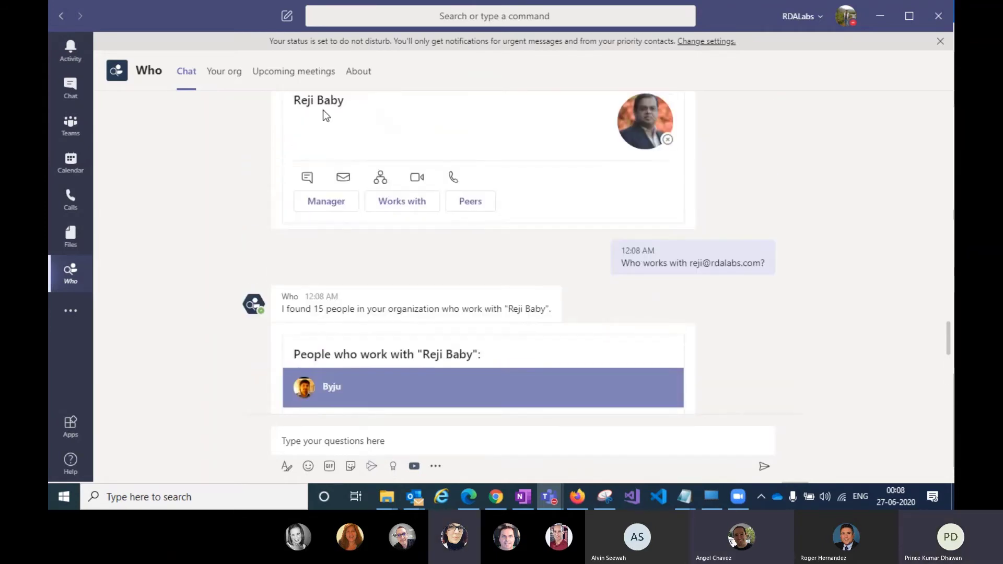
pyautogui.scroll(-10, 475, 351)
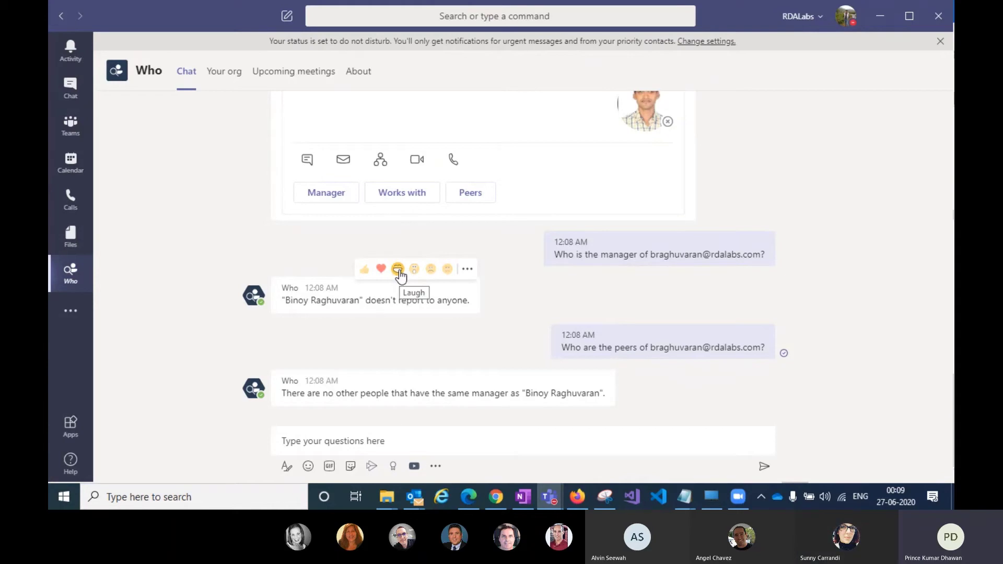
# Open the Who app's Your org view
pyautogui.moveTo(159, 86)
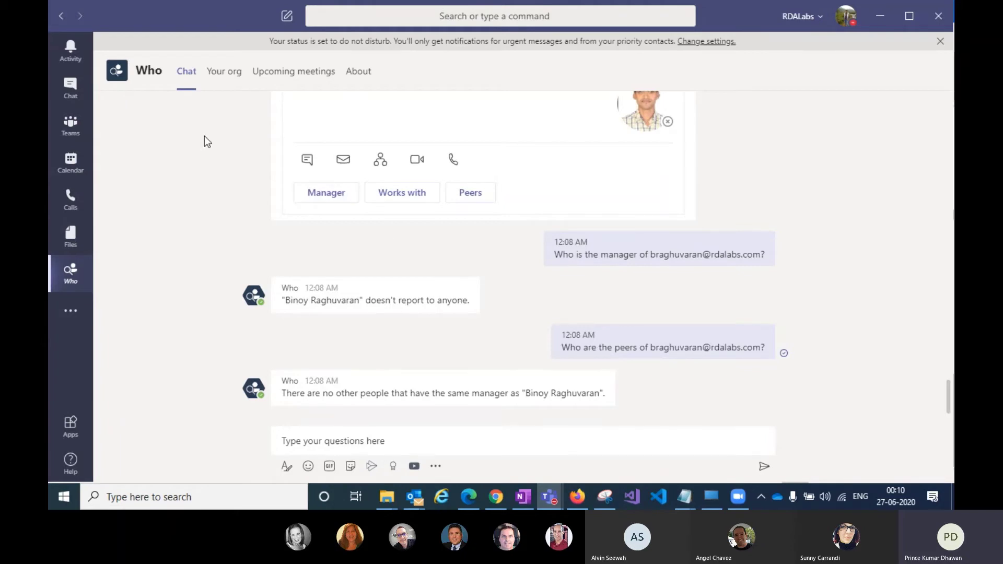
pyautogui.click(225, 77)
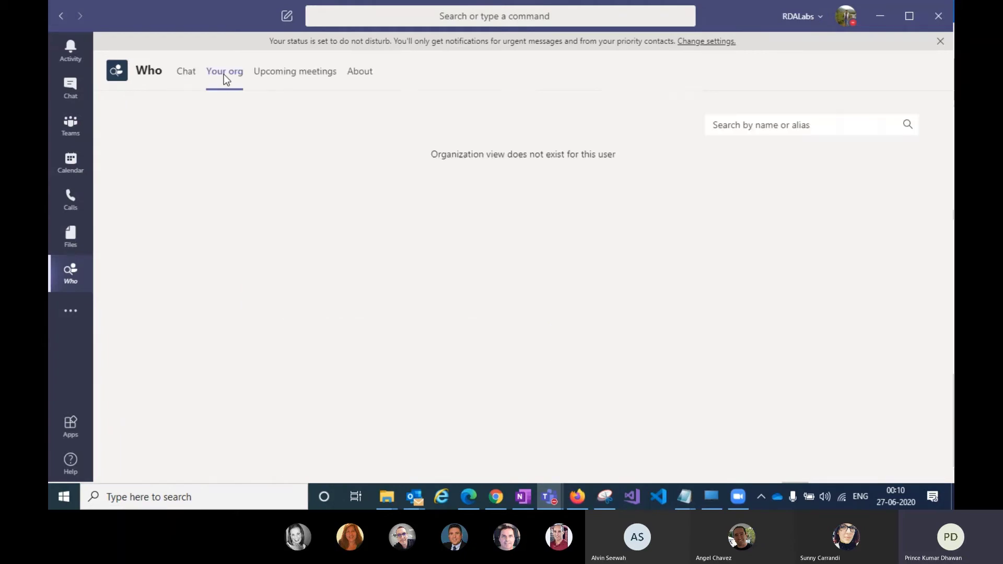
# Search the Who app's organization view for a colleague by first name and select the matching person
pyautogui.click(186, 76)
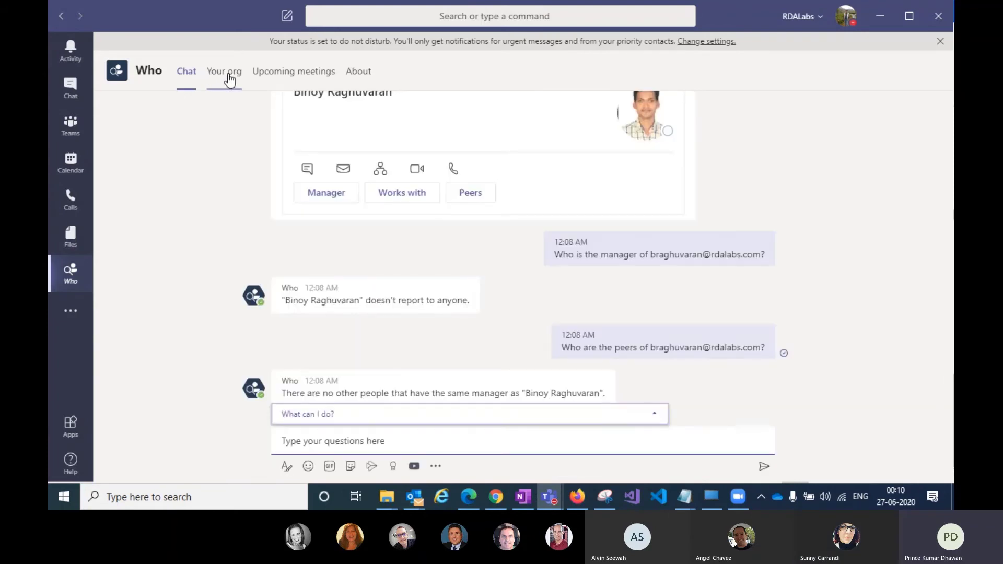
pyautogui.click(228, 73)
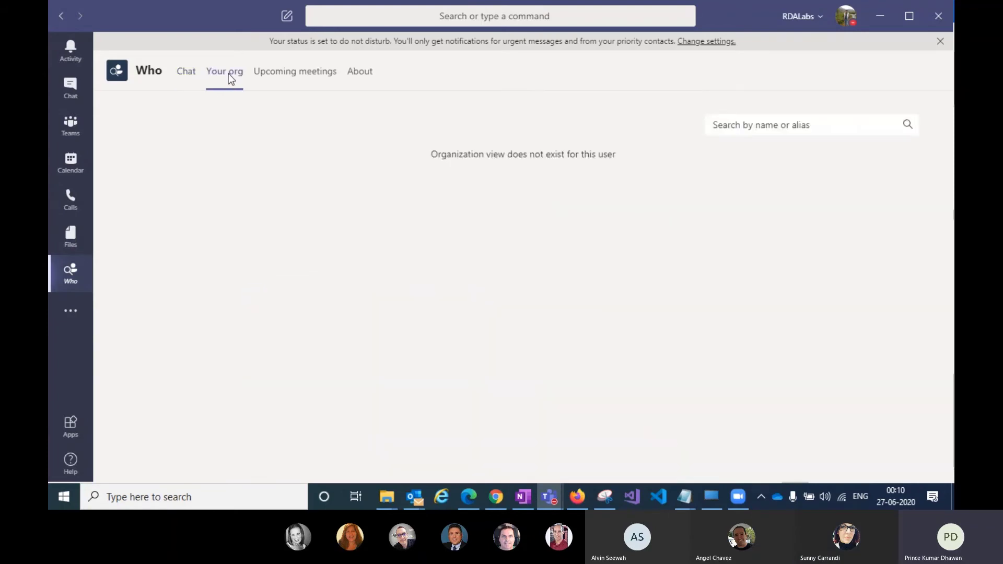
pyautogui.click(740, 124)
pyautogui.write('reji')
pyautogui.press('BackSpace')
pyautogui.press('BackSpace')
pyautogui.press('BackSpace')
pyautogui.press('BackSpace')
pyautogui.write('re')
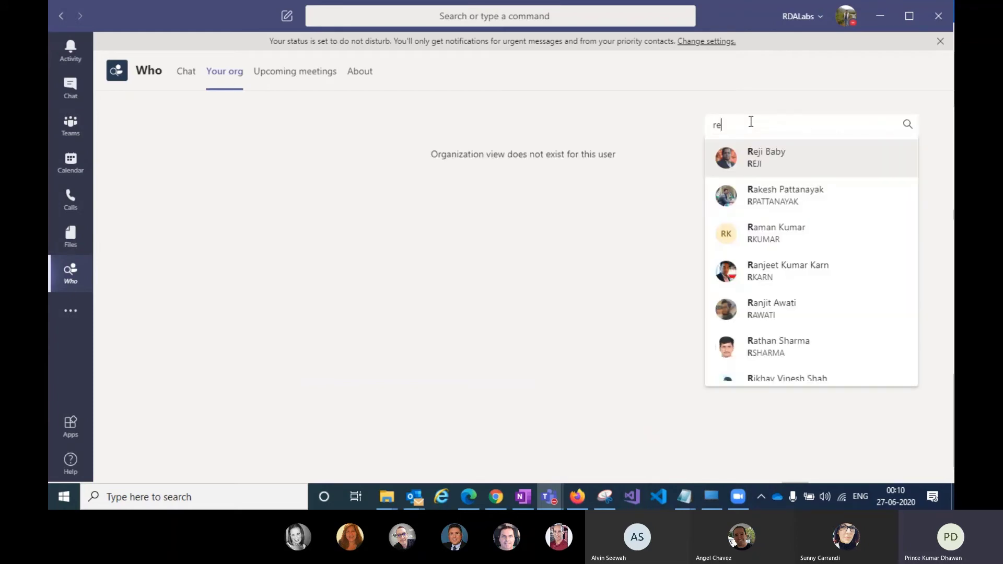
pyautogui.write('ji')
pyautogui.click(766, 158)
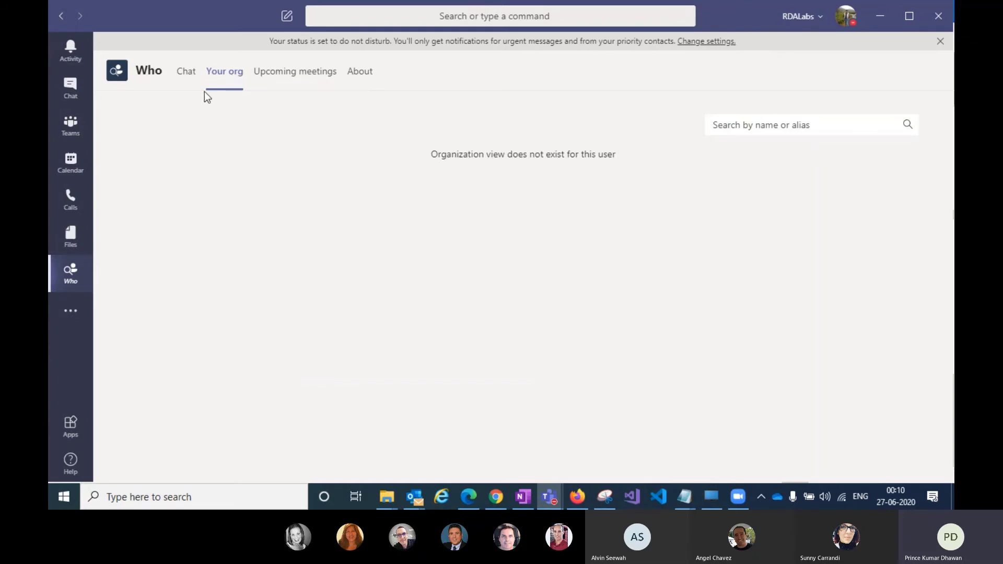
# Return to the Who bot's chat and review the list of questions it can answer, leaving them all unasked
pyautogui.moveTo(145, 80)
pyautogui.click(185, 71)
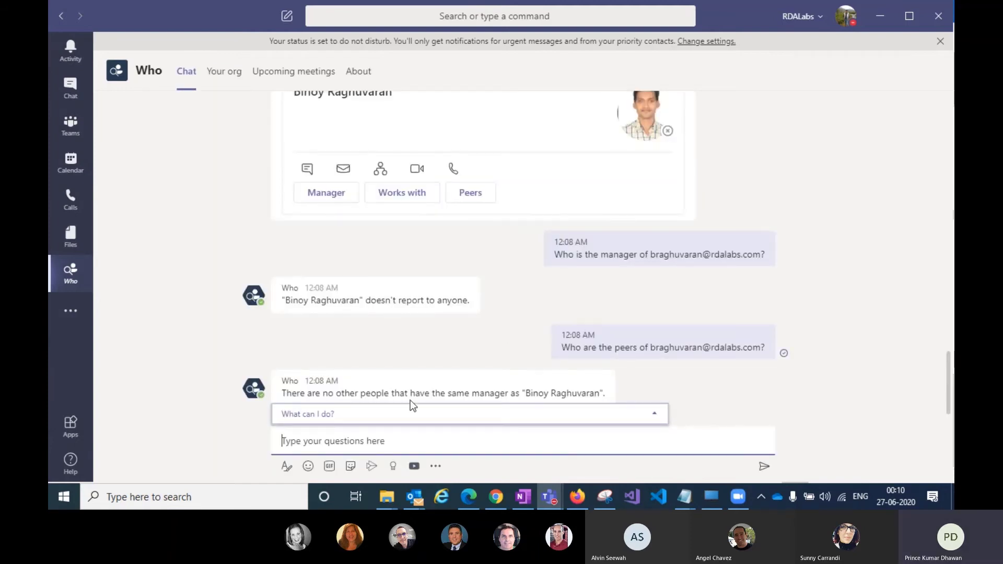
pyautogui.click(343, 418)
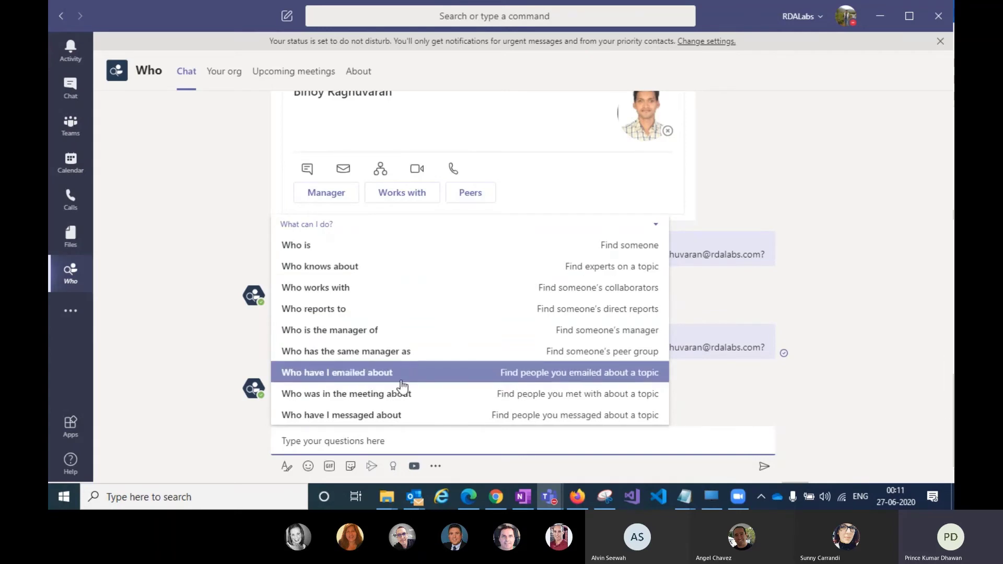
pyautogui.click(182, 233)
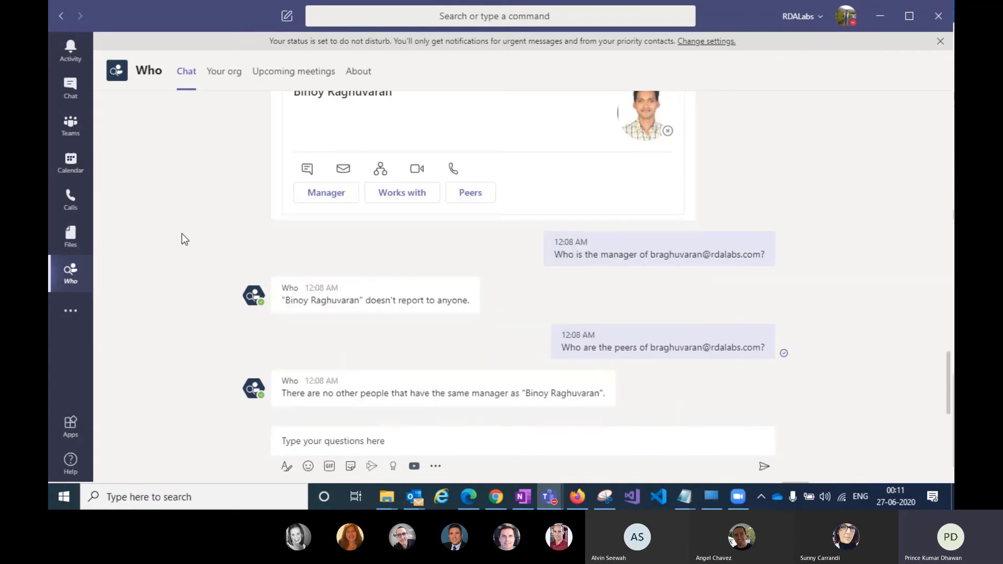
# Search across Teams for a person's first name and check the People and Files results
pyautogui.click(483, 18)
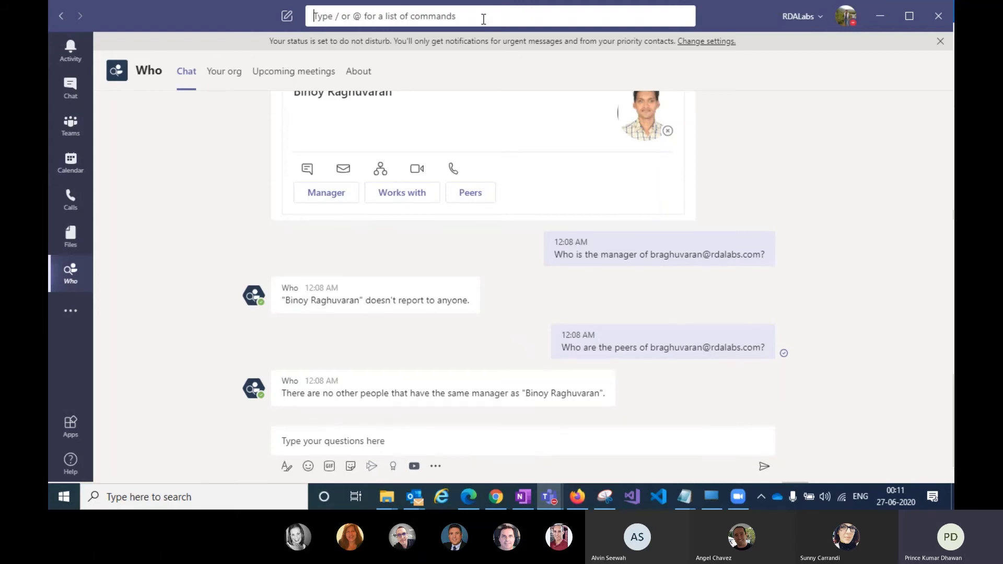
pyautogui.write('sanny')
pyautogui.press('Return')
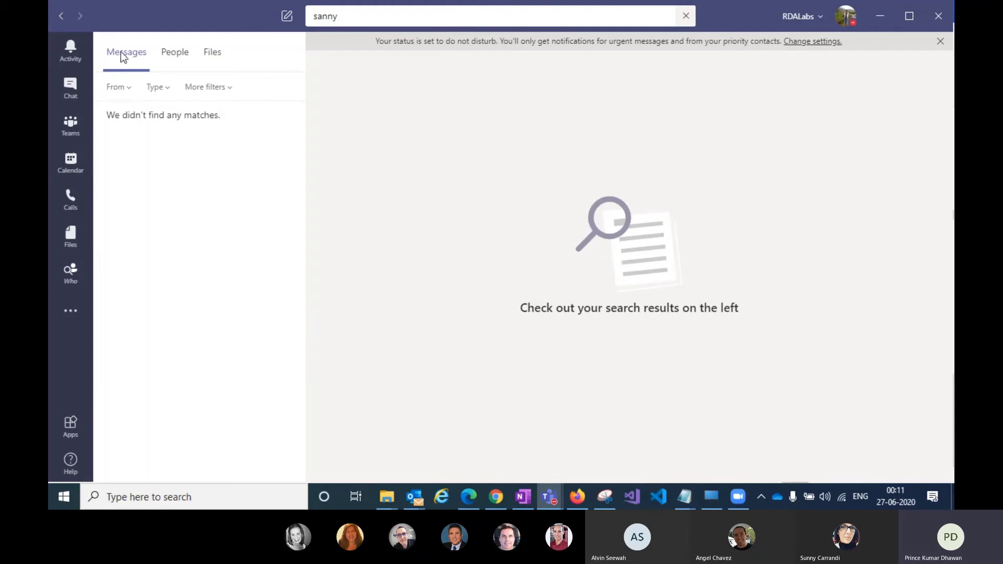
pyautogui.click(173, 54)
pyautogui.click(211, 58)
# Search across Teams for a colleague's first name and look through the People and Messages results
pyautogui.click(348, 15)
pyautogui.write('reji')
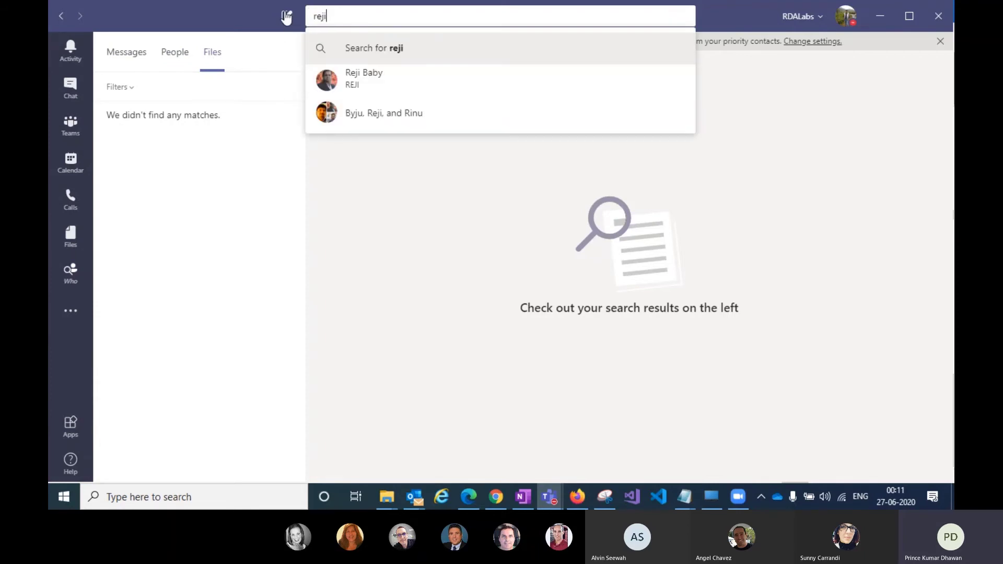
pyautogui.press('Return')
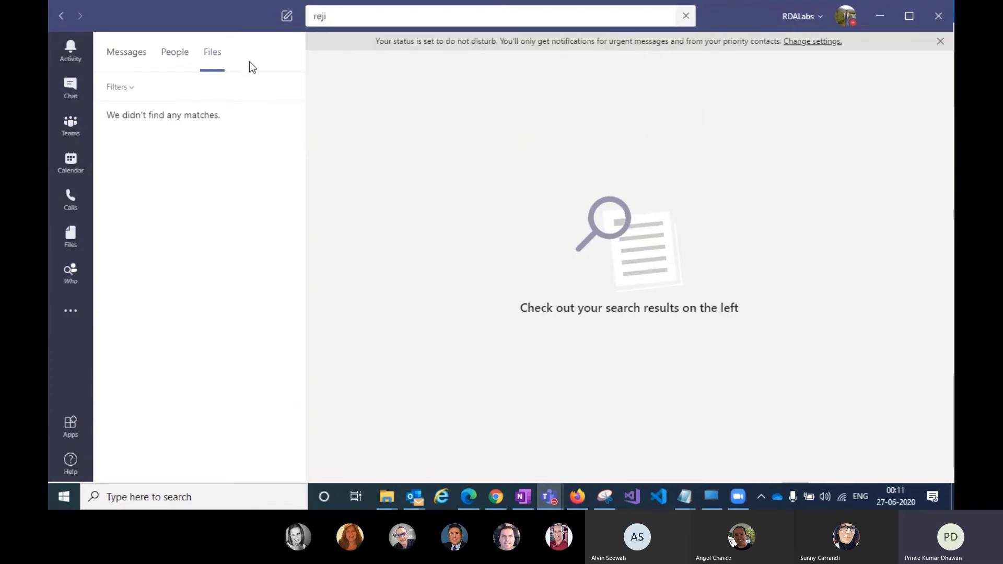
pyautogui.click(186, 54)
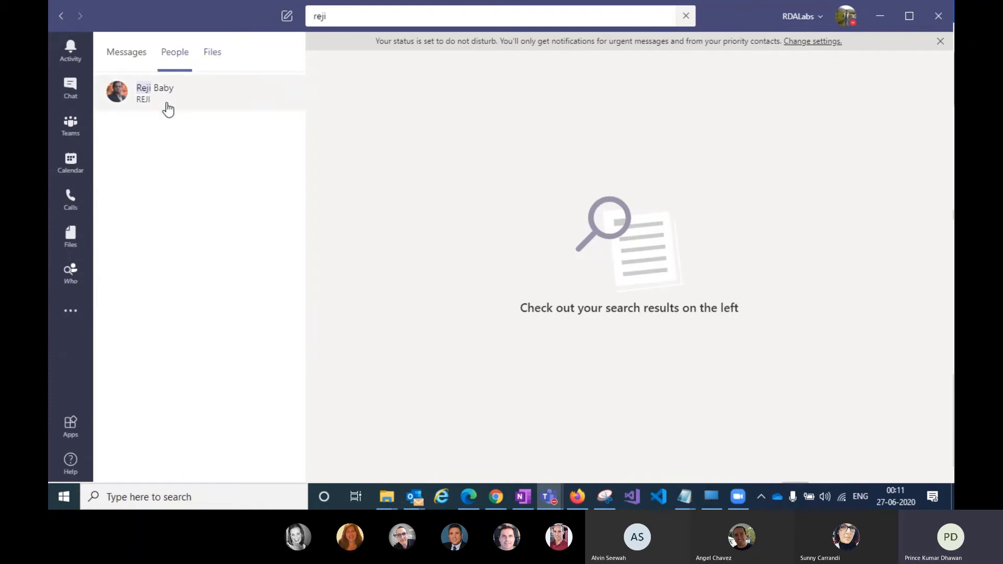
pyautogui.click(127, 54)
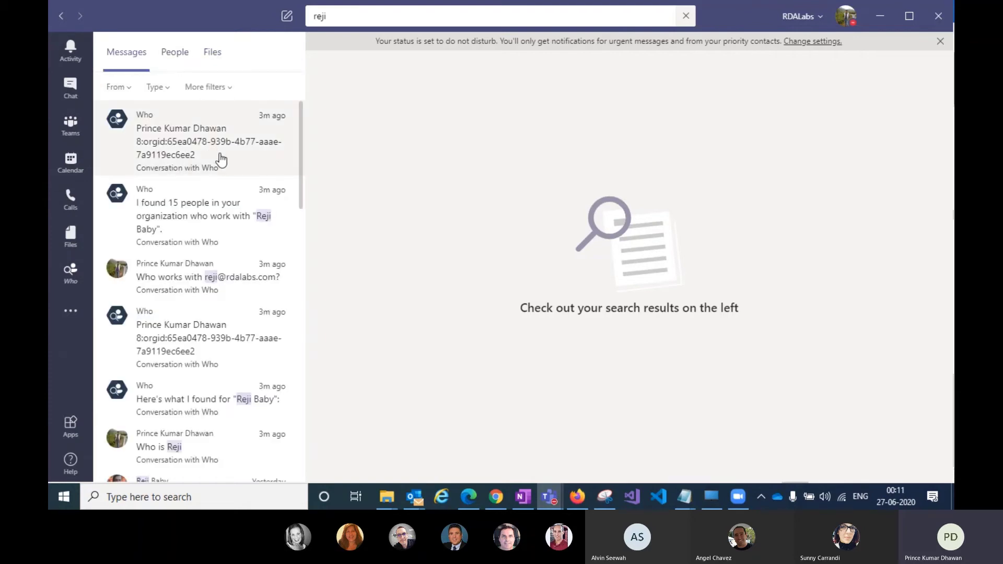
pyautogui.scroll(-5, 208, 171)
pyautogui.scroll(2, 216, 169)
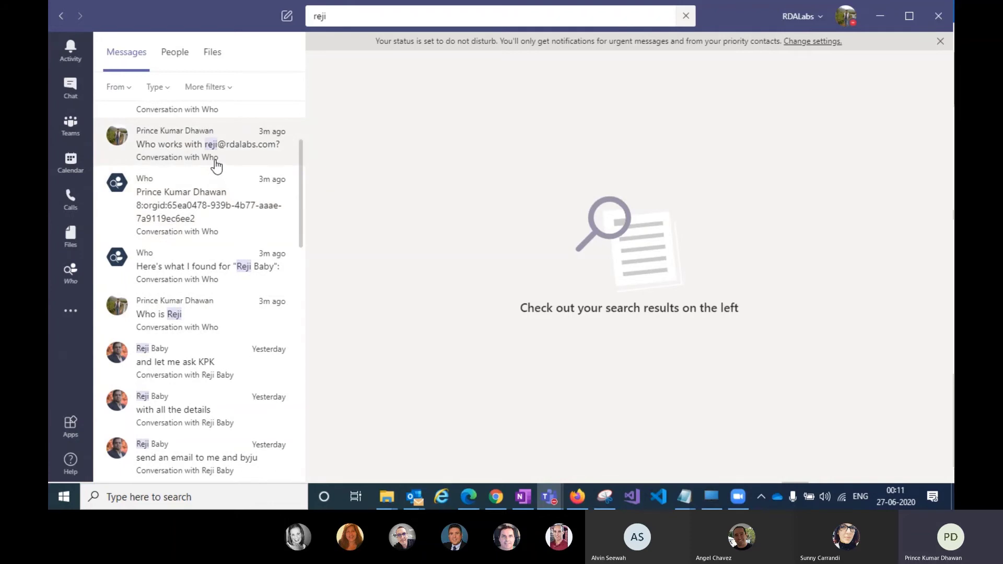
pyautogui.scroll(-7, 212, 174)
pyautogui.scroll(5, 212, 174)
# Search for another person's first name and look through the matching messages, people and files
pyautogui.click(355, 16)
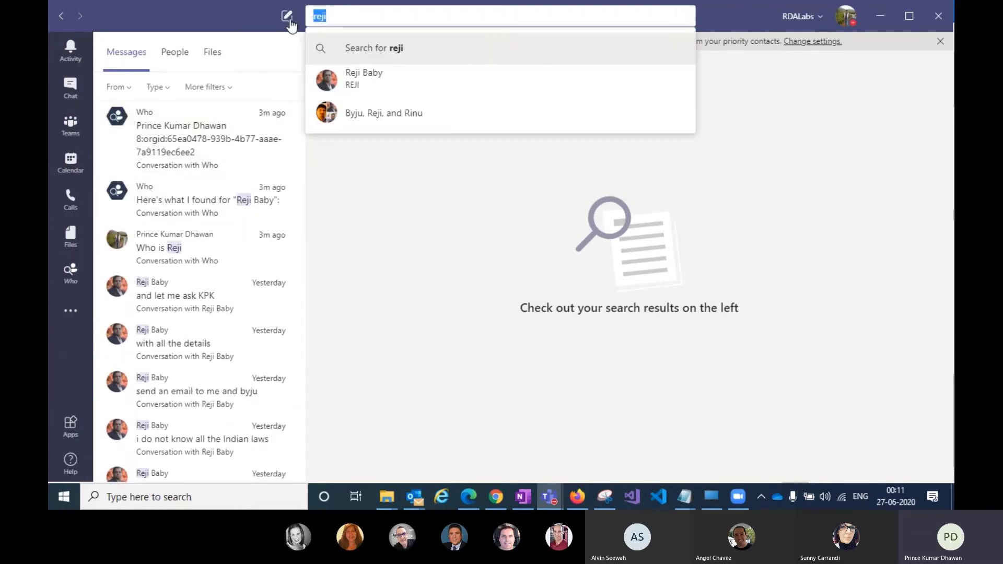
pyautogui.write('tony')
pyautogui.press('Return')
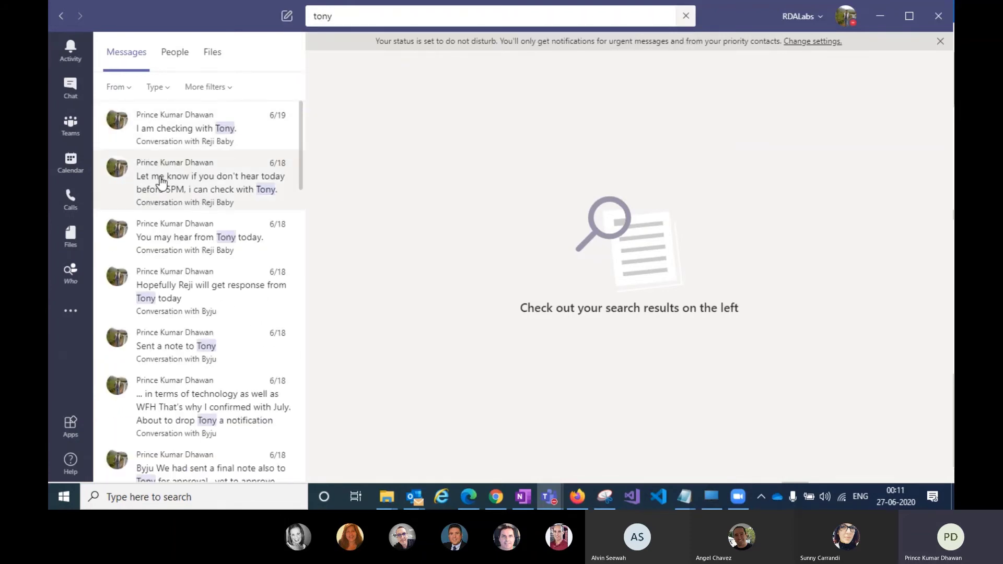
pyautogui.scroll(-7, 178, 141)
pyautogui.scroll(-7, 179, 147)
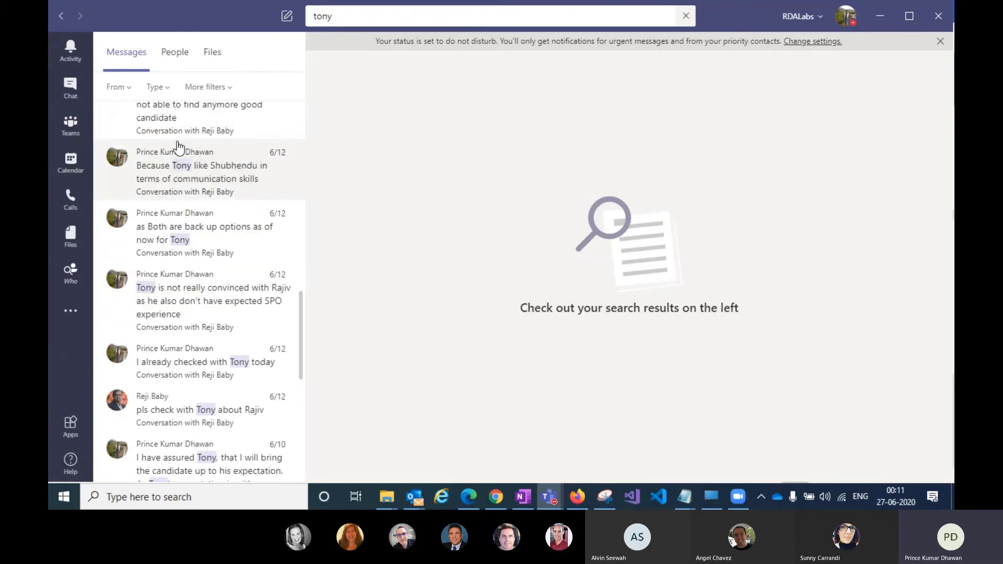
pyautogui.scroll(5, 178, 148)
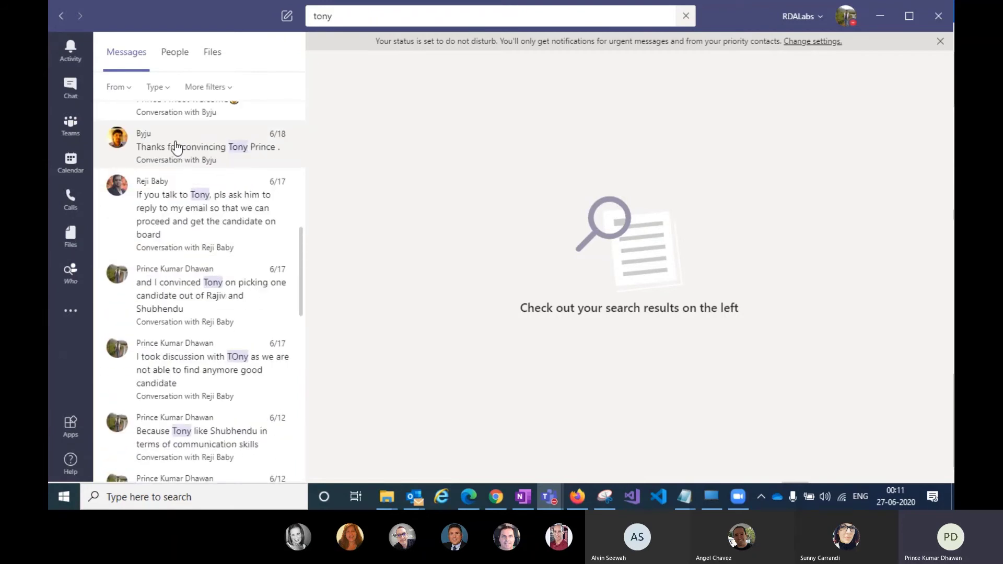
pyautogui.click(177, 55)
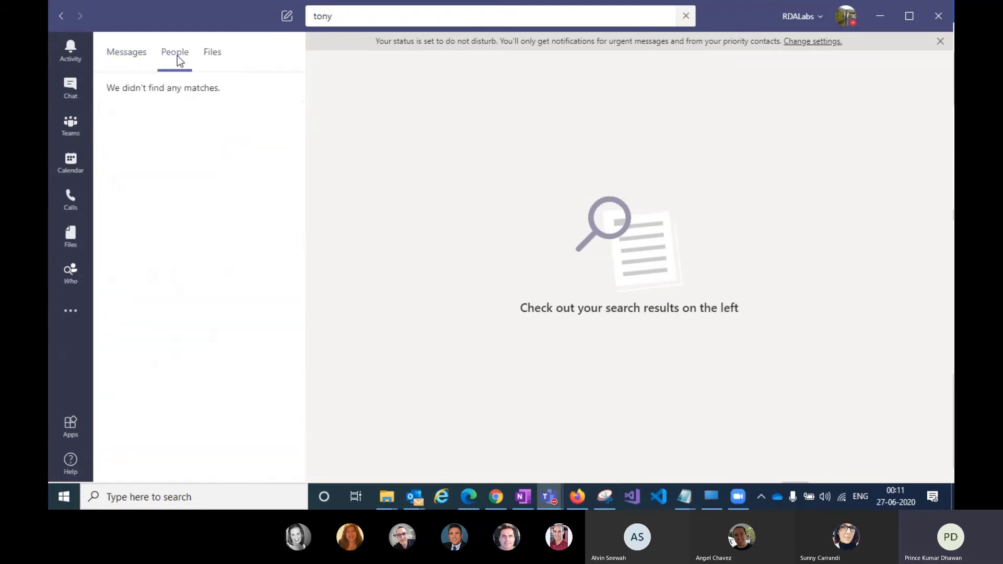
pyautogui.click(214, 54)
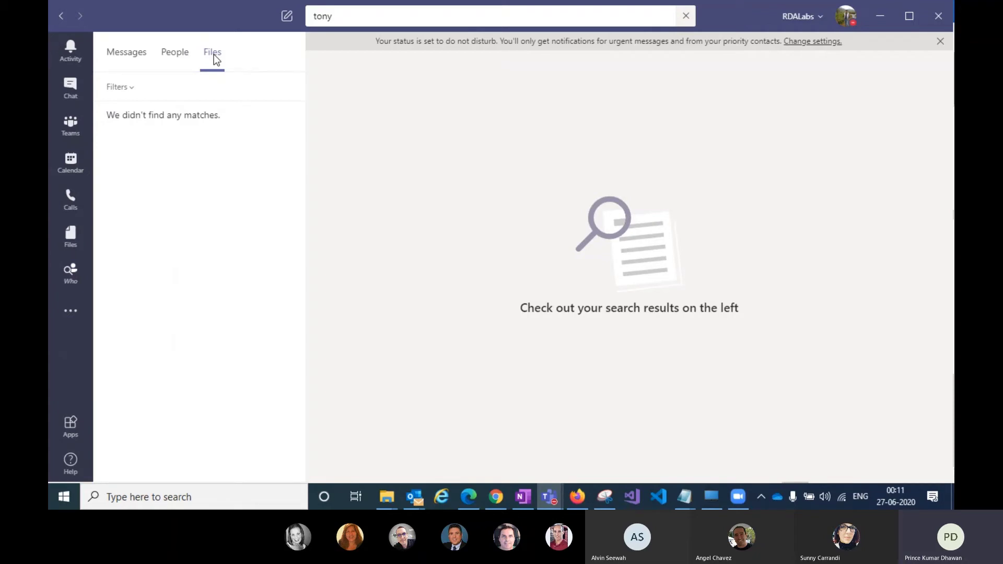
# Examine the filters for the file results, including the list of teams, without applying any
pyautogui.click(353, 17)
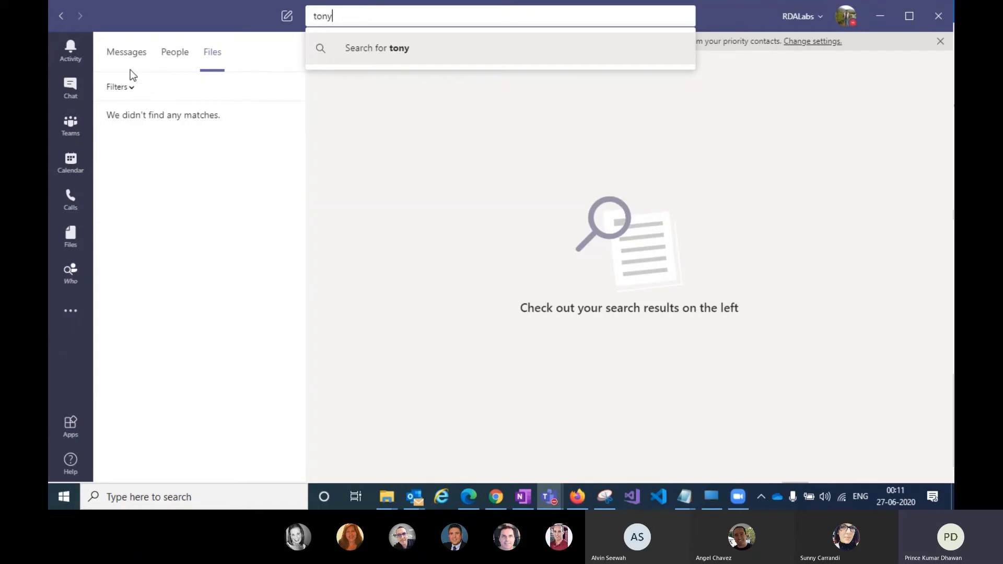
pyautogui.click(131, 89)
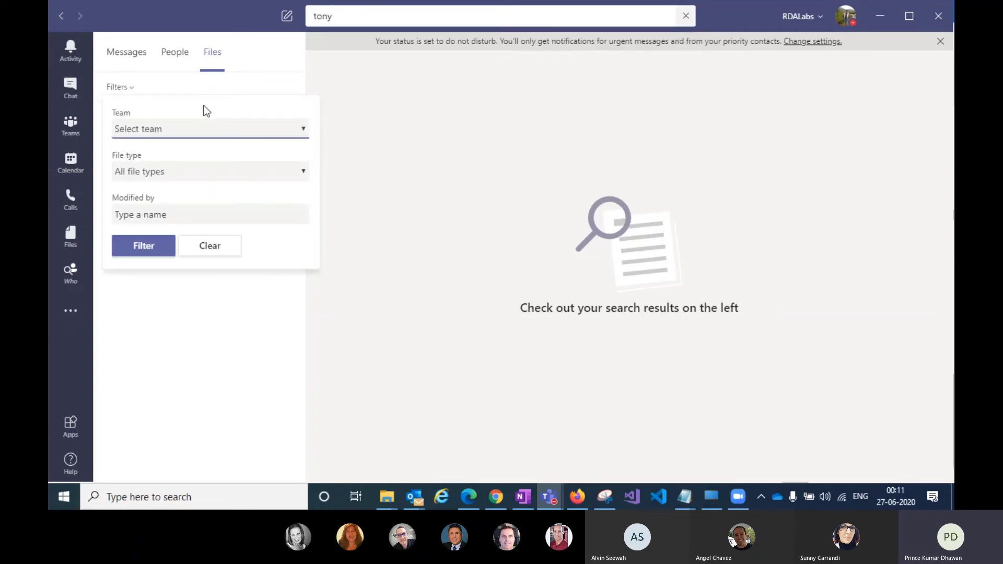
pyautogui.click(184, 130)
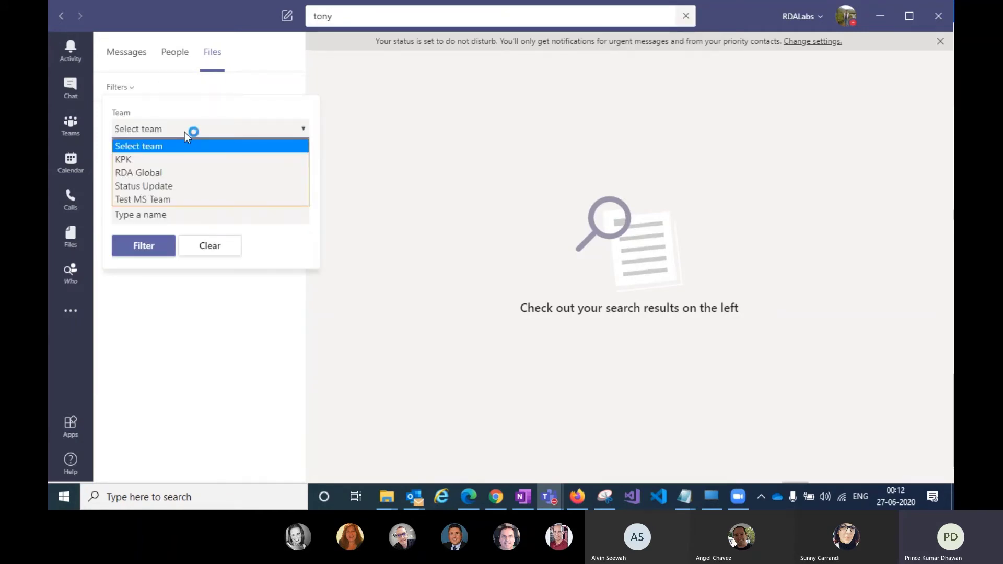
pyautogui.click(173, 315)
pyautogui.click(134, 89)
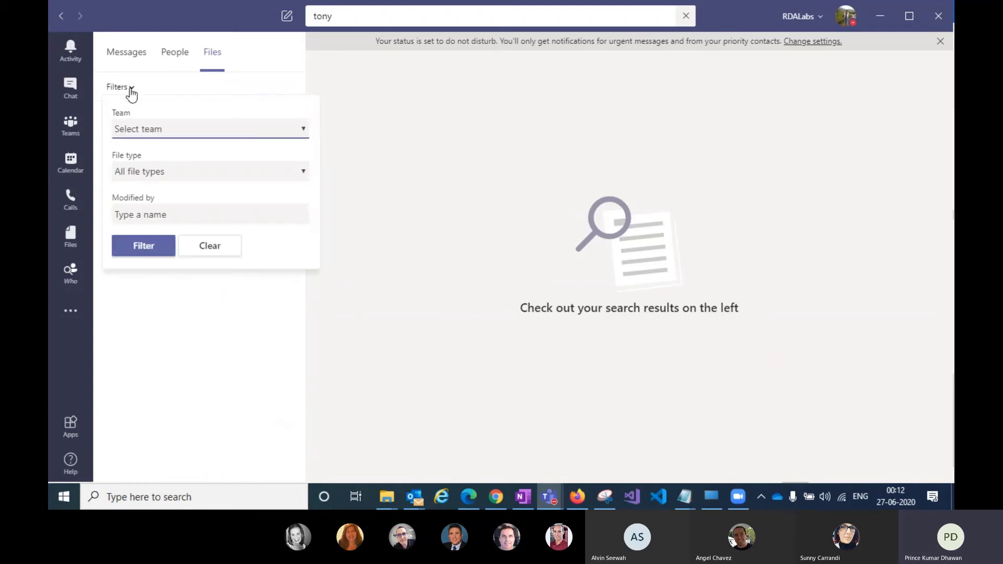
# Review the message result filters From, Type and More filters, leaving them unset
pyautogui.click(133, 57)
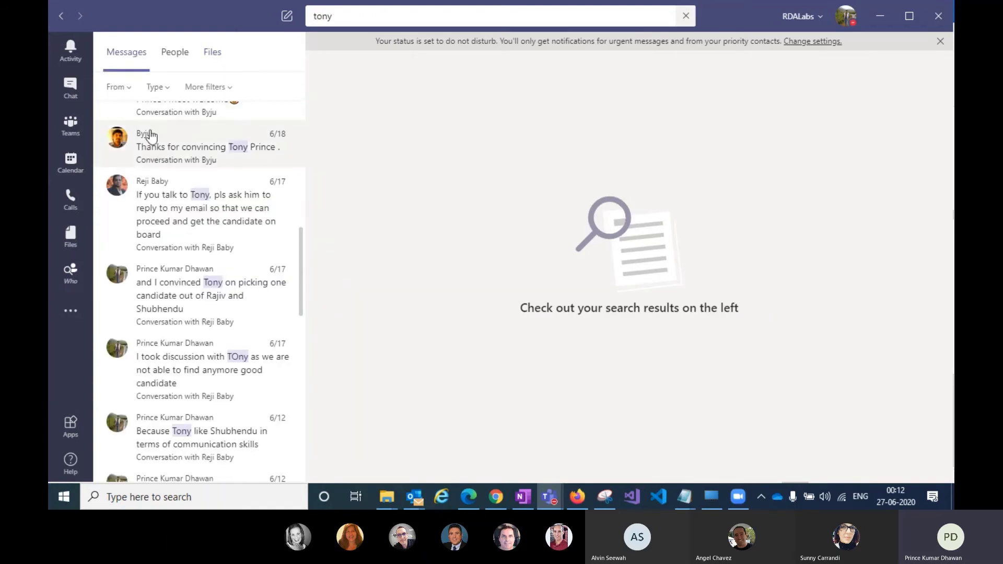
pyautogui.click(129, 93)
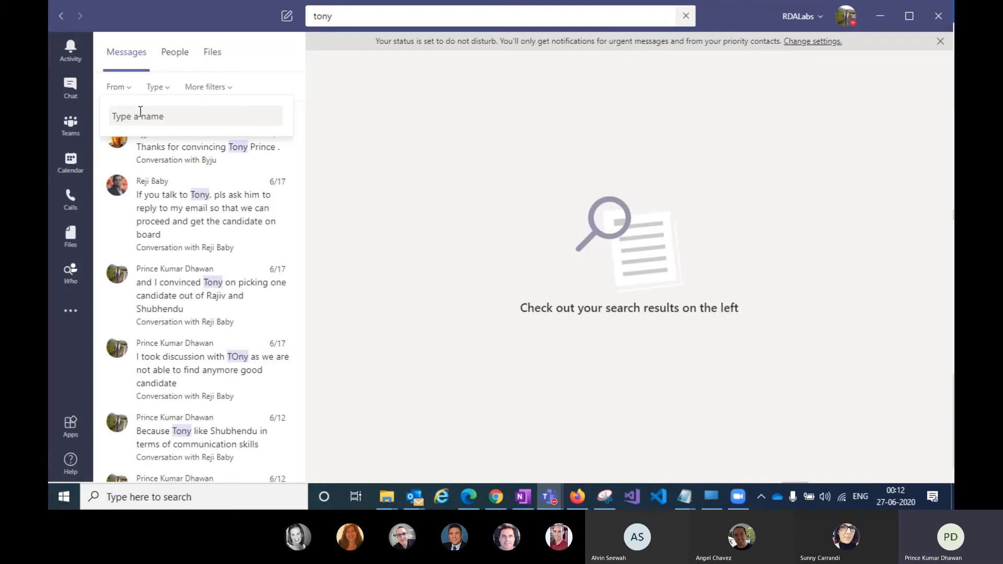
pyautogui.click(155, 88)
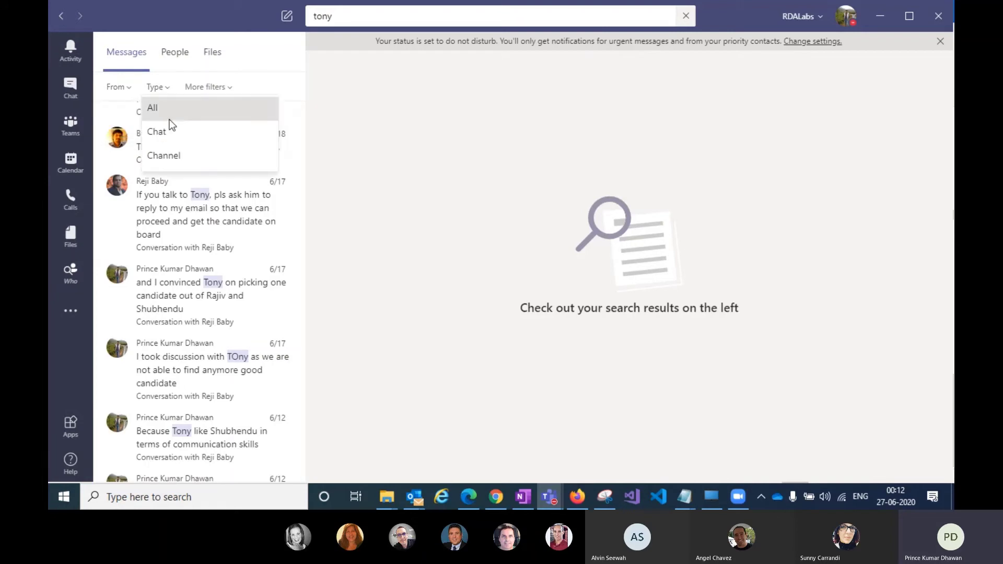
pyautogui.click(206, 87)
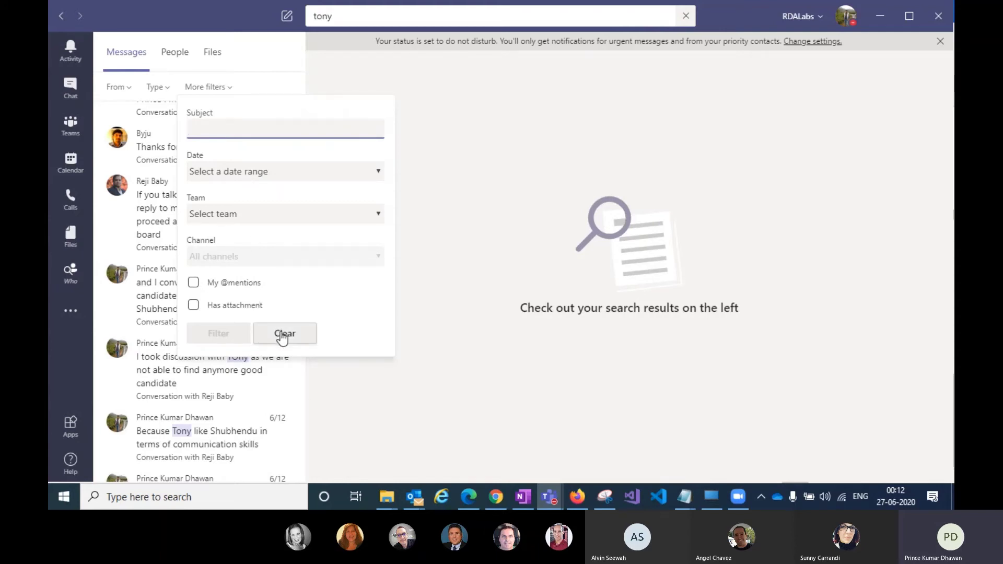
pyautogui.click(457, 143)
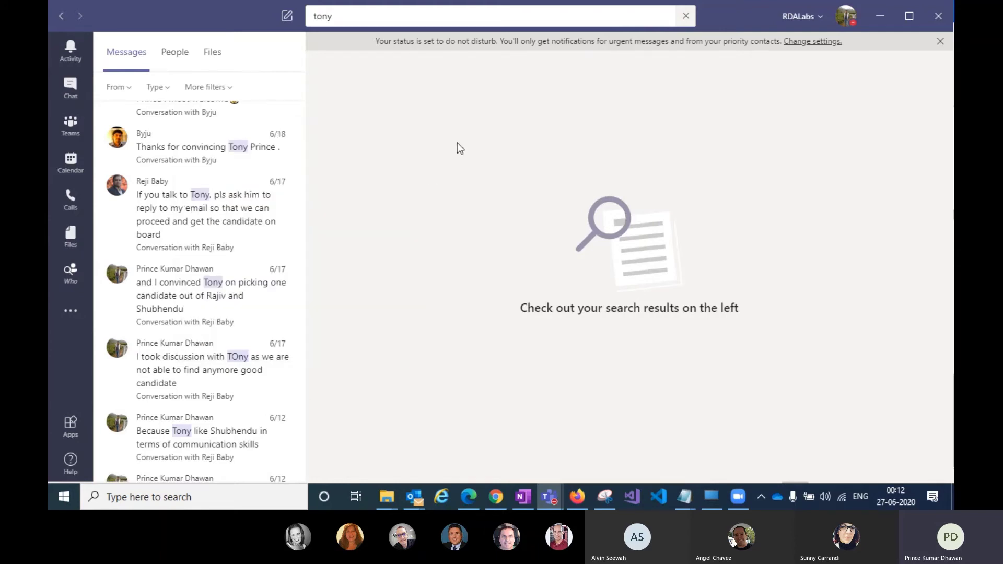
# Go through the People and Files result categories once more and return to the message results
pyautogui.click(185, 55)
pyautogui.click(212, 52)
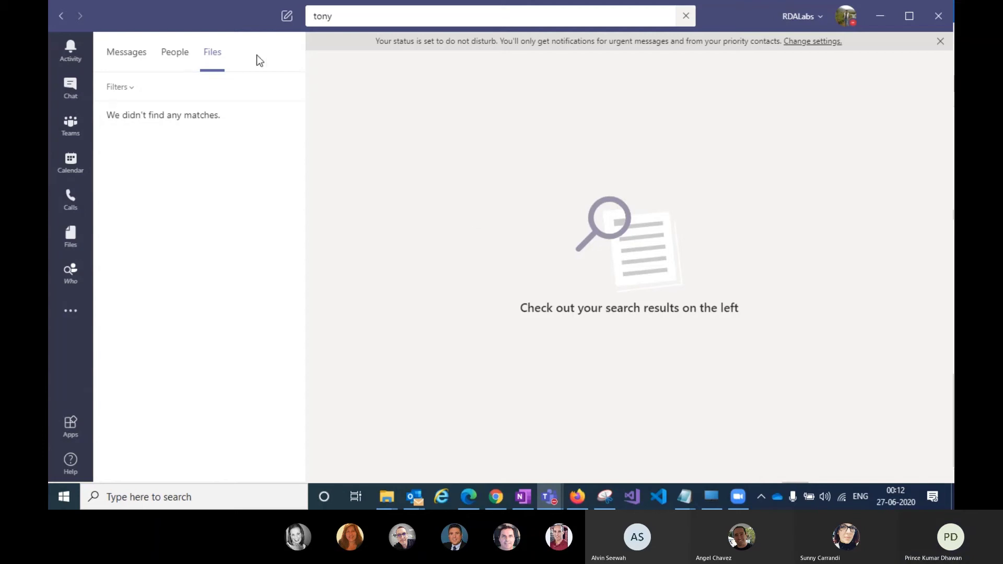
pyautogui.click(138, 55)
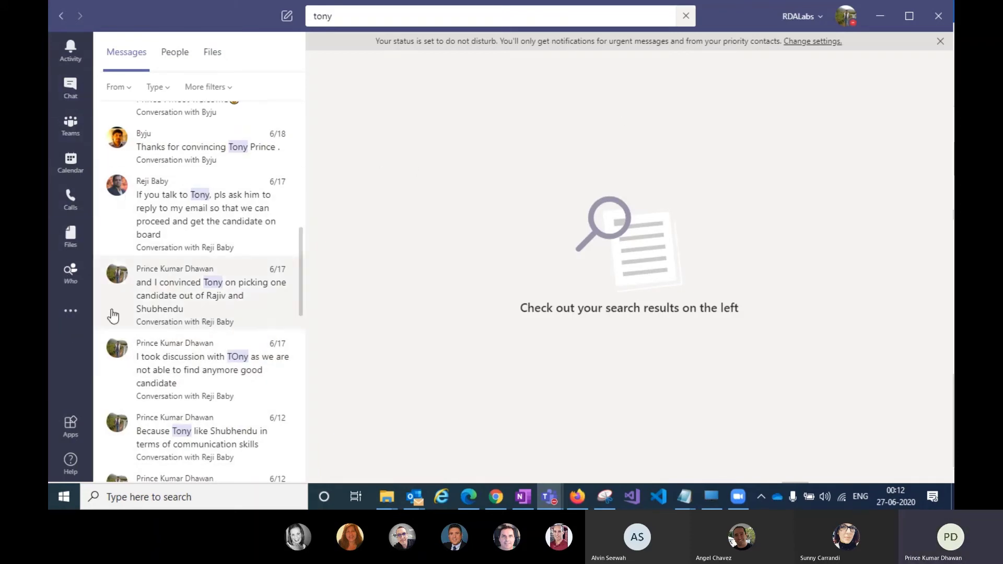
# Dismiss the do-not-disturb notice and revisit the Chat, Calendar and Teams sections
pyautogui.click(941, 41)
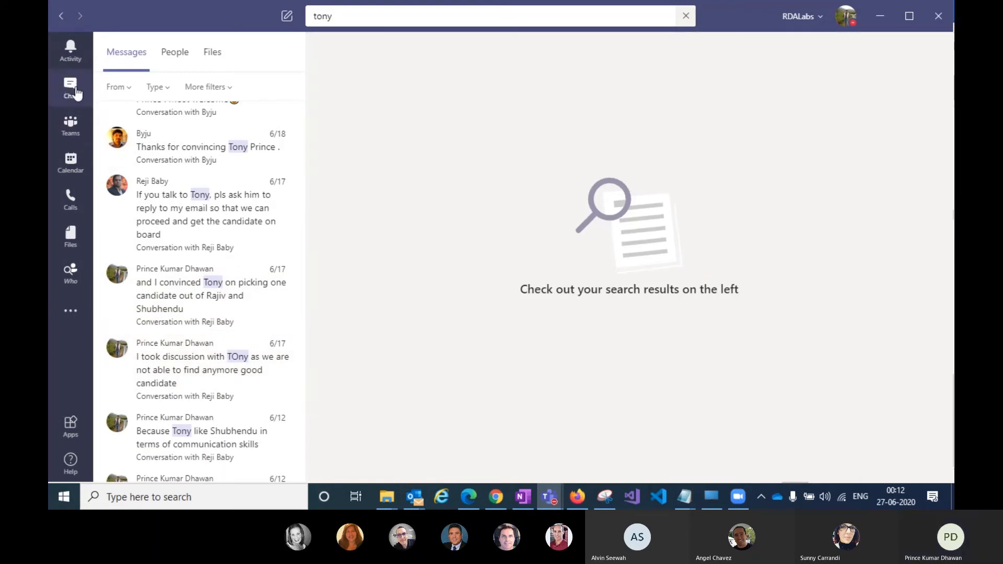
pyautogui.click(76, 90)
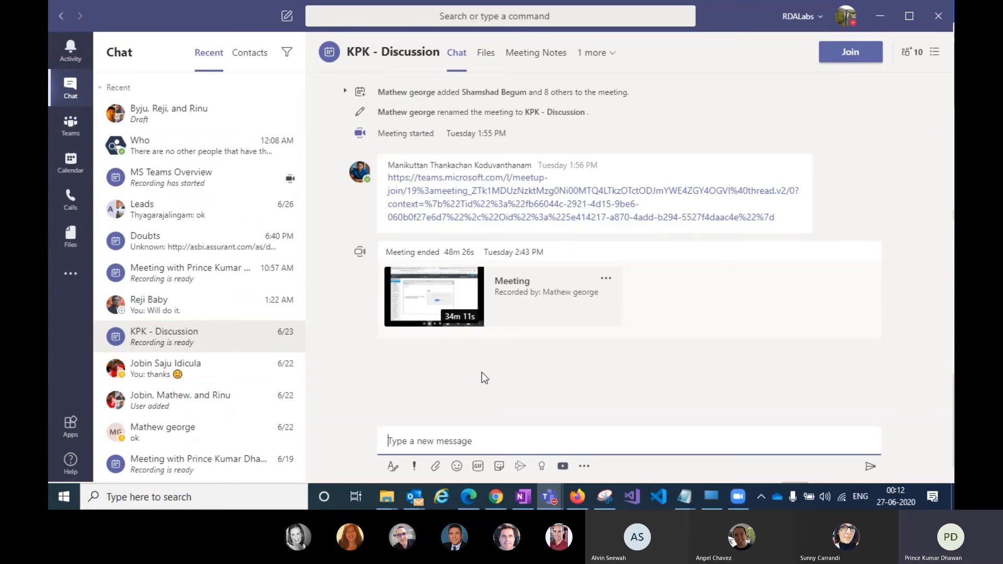
pyautogui.click(76, 156)
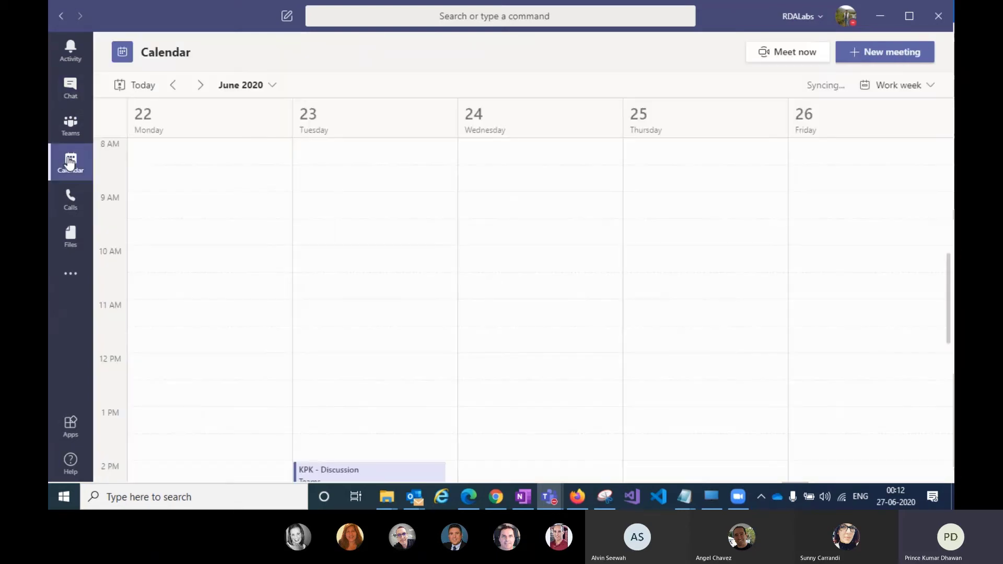
pyautogui.click(70, 124)
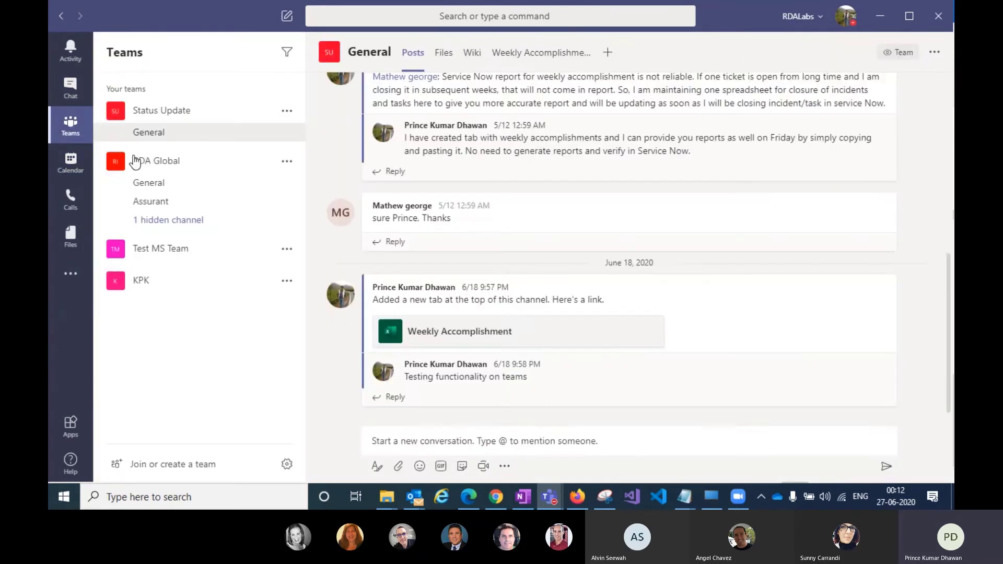
# Display the files of the Status Update team's General channel and open that library in SharePoint
pyautogui.click(163, 117)
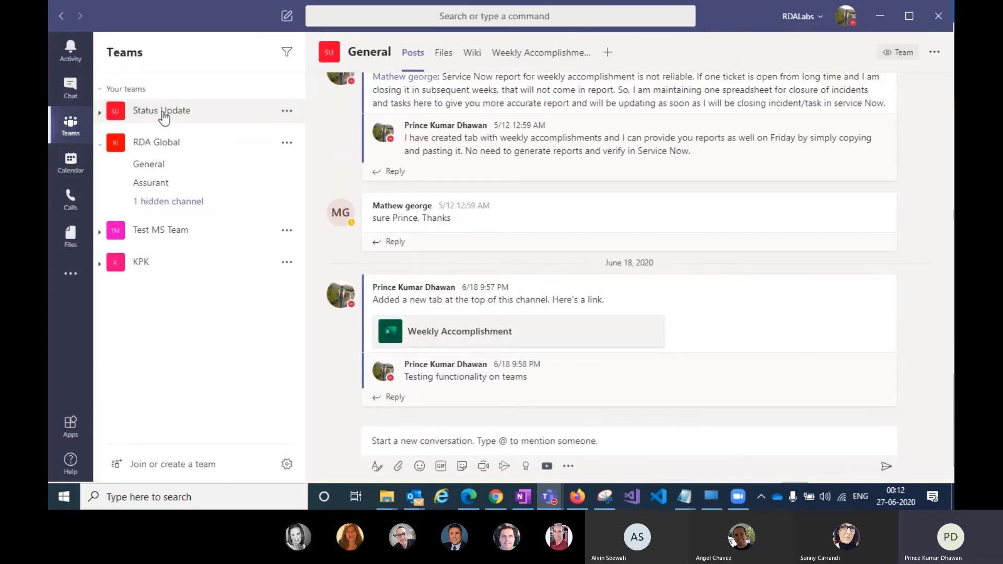
pyautogui.click(162, 115)
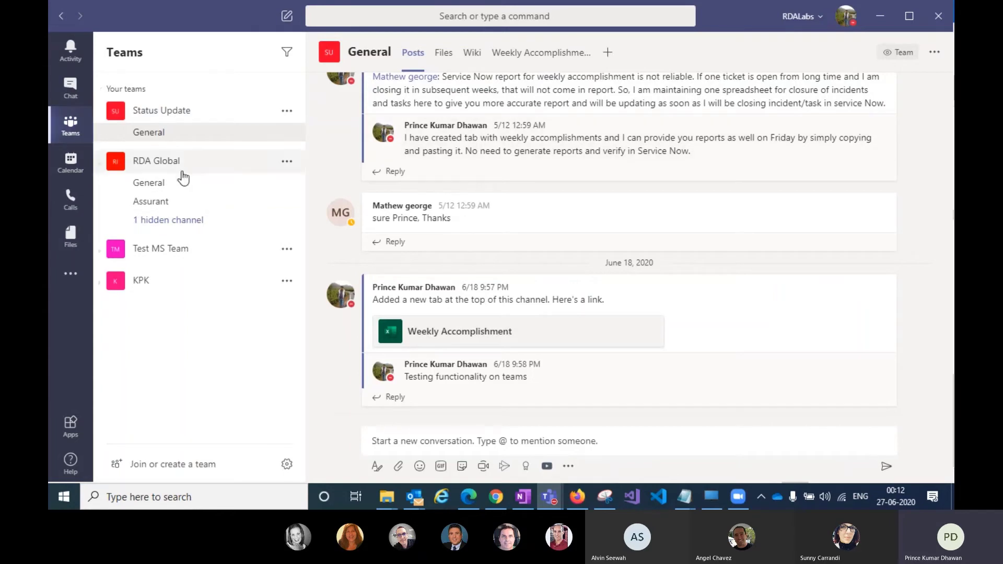
pyautogui.click(442, 56)
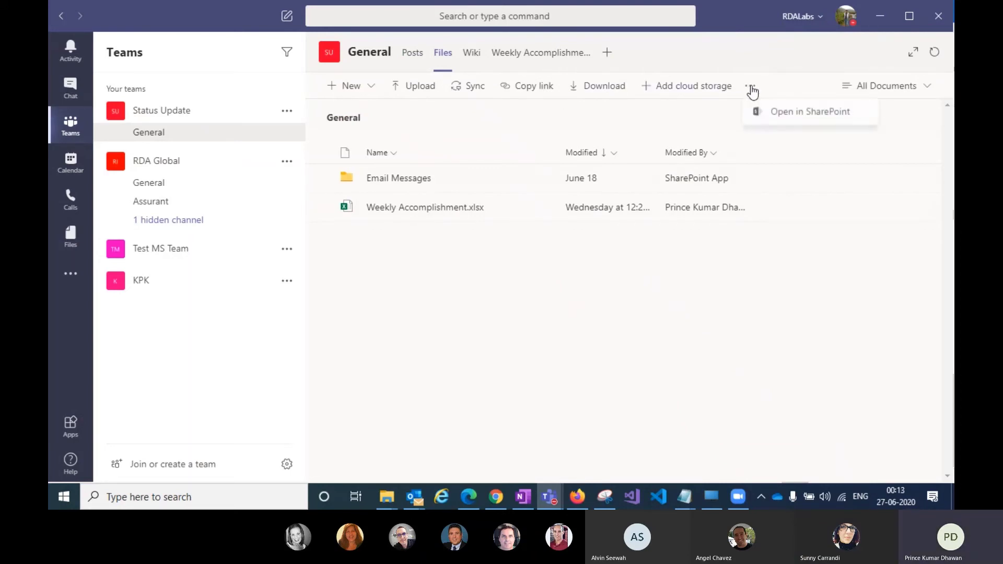
pyautogui.click(792, 110)
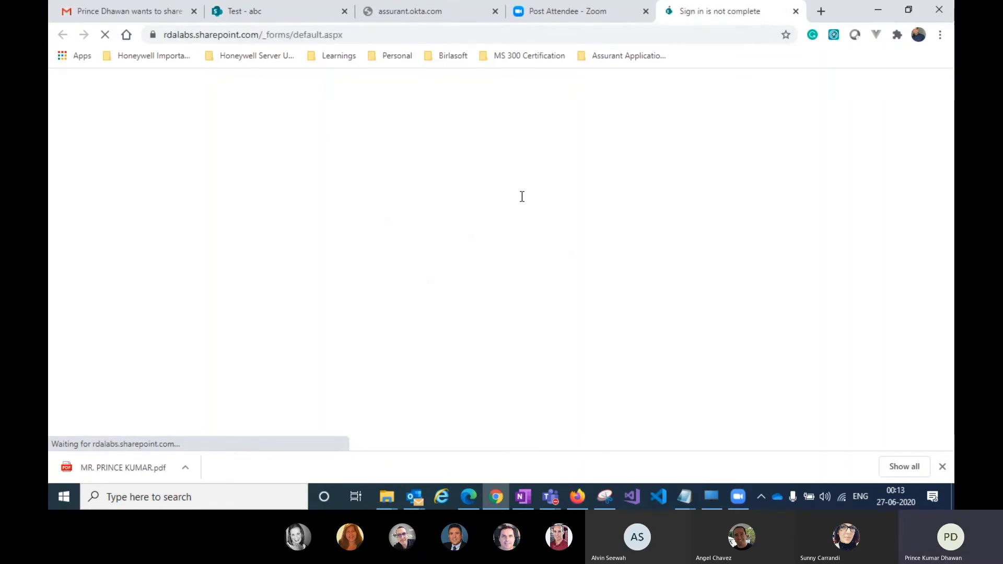
# Copy the SharePoint page address from Chrome and load it in a new tab in Microsoft Edge
pyautogui.click(271, 34)
pyautogui.hotkey('ctrl', 'c')
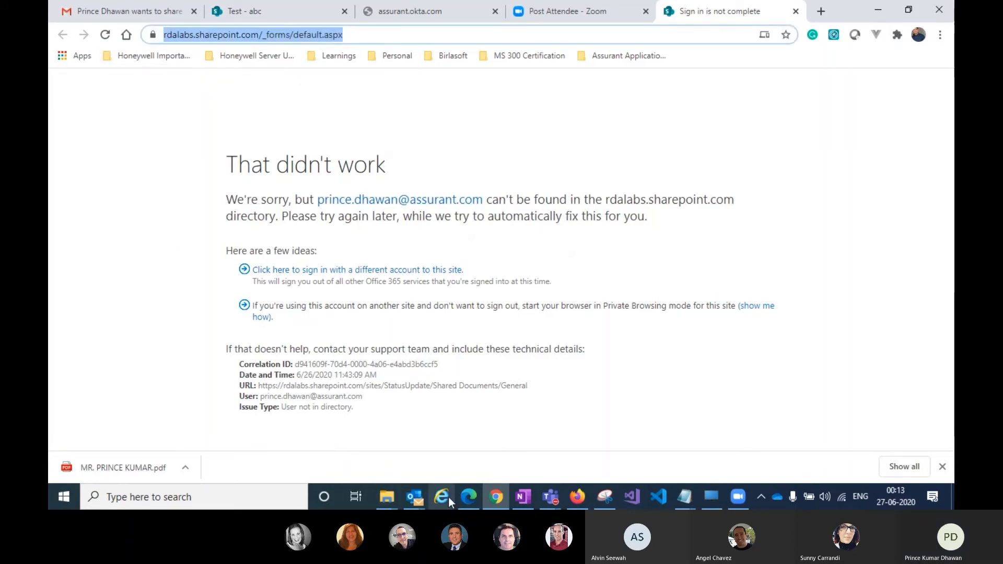
pyautogui.click(469, 497)
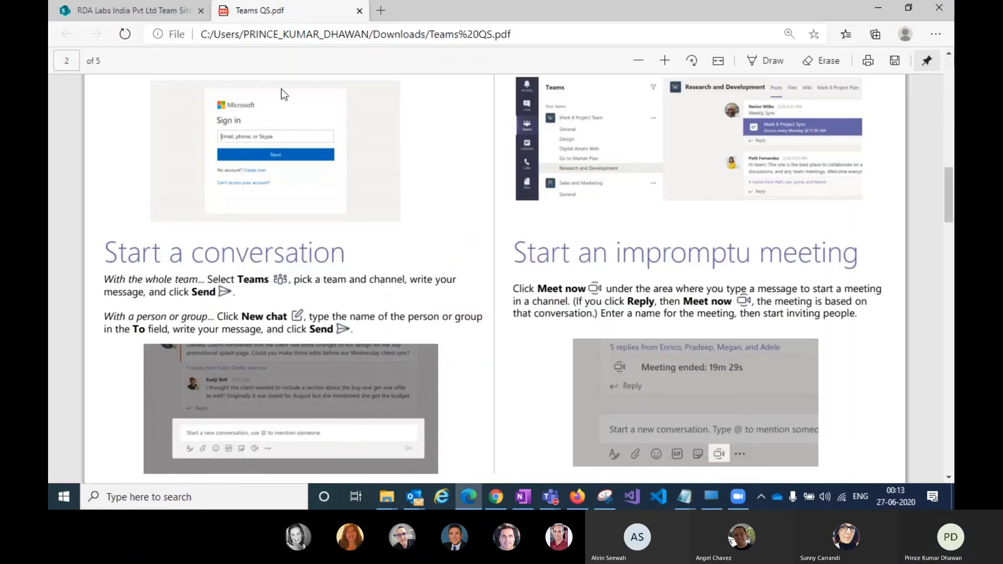
pyautogui.click(381, 15)
pyautogui.hotkey('ctrl', 'v')
pyautogui.press('Return')
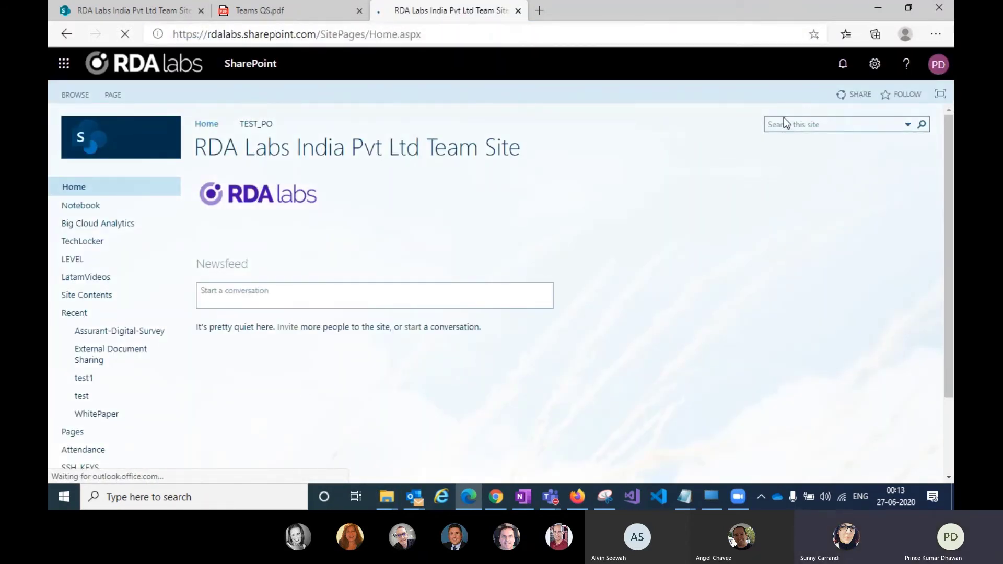
# Switch back to Teams and try again to open the General channel's files in SharePoint
pyautogui.click(549, 498)
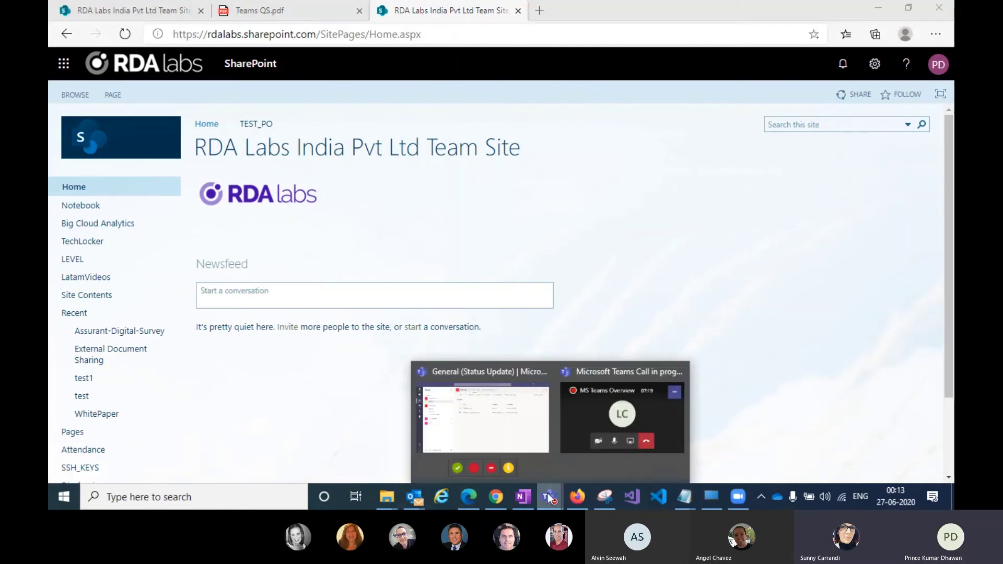
pyautogui.click(526, 432)
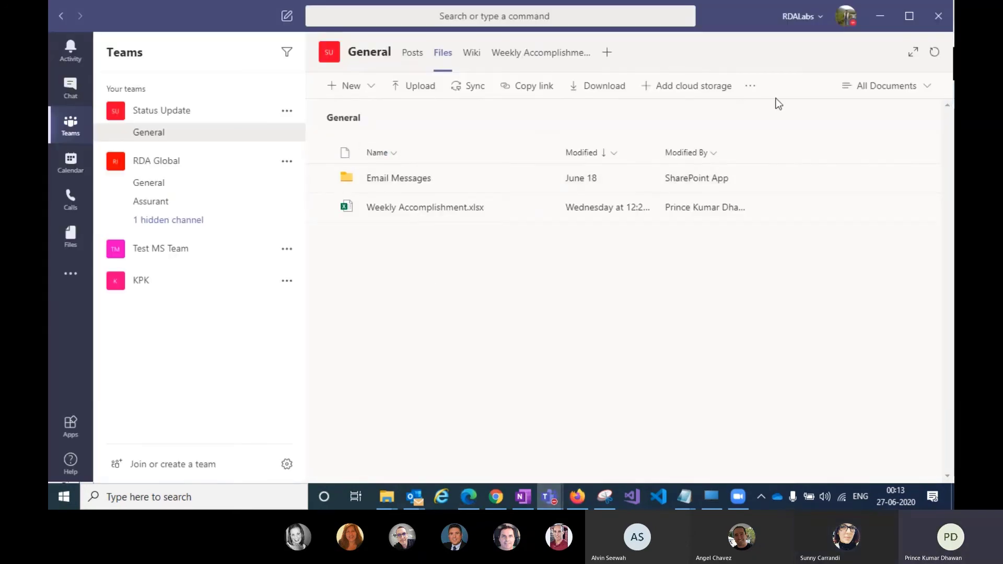
pyautogui.click(750, 86)
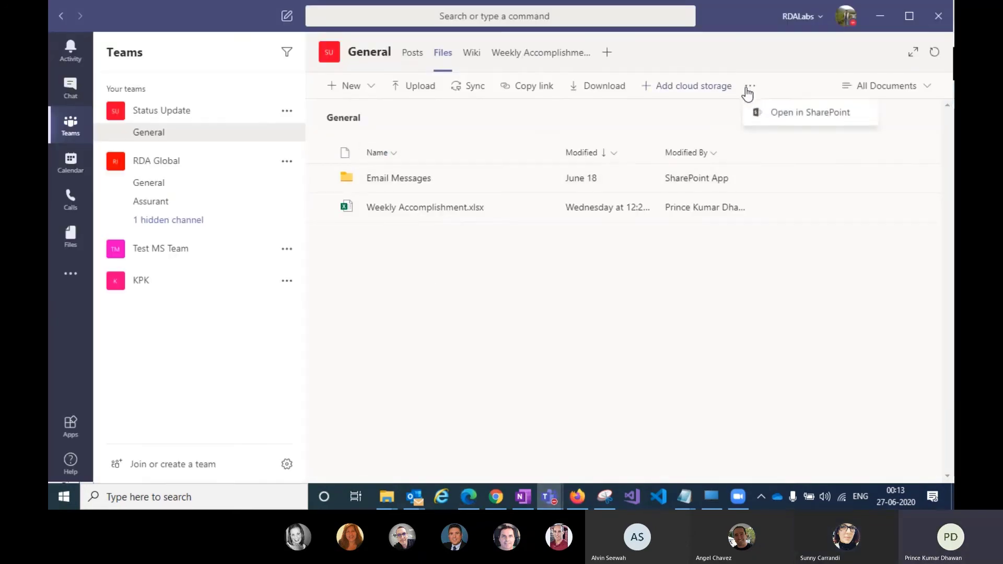
pyautogui.click(796, 120)
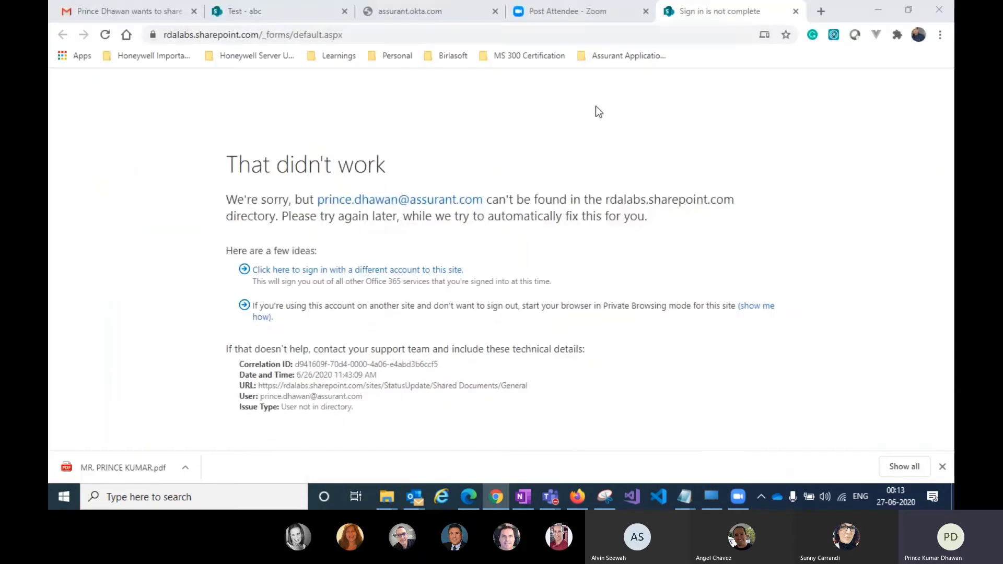
pyautogui.click(519, 34)
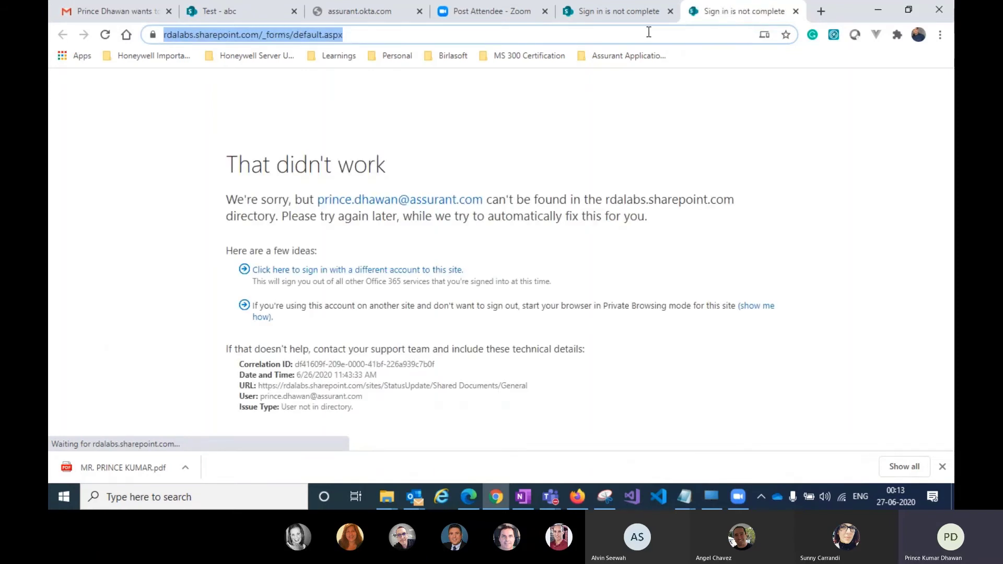
pyautogui.click(491, 491)
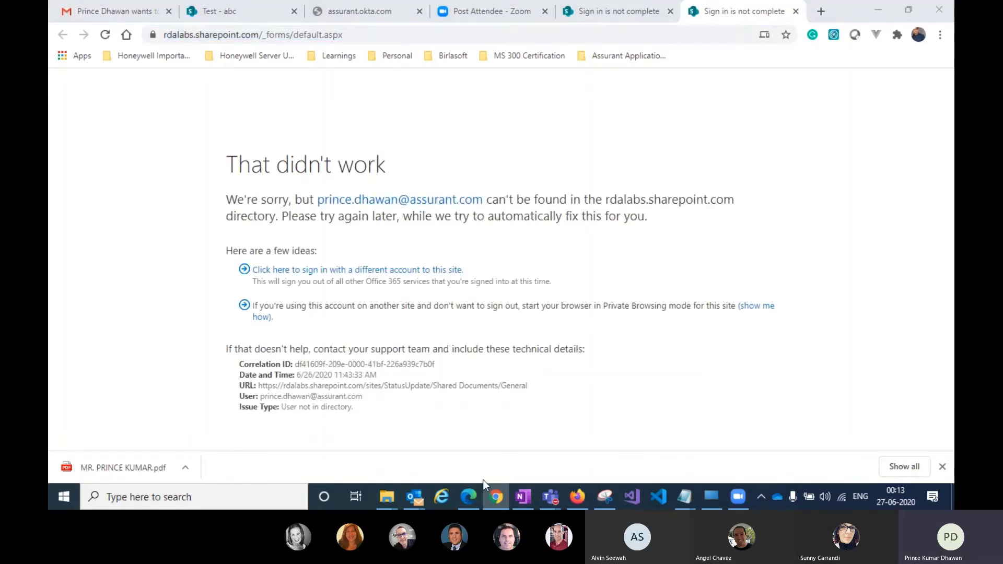
# Reopen the General channel's files in SharePoint and try loading the Status Update library address in Chrome
pyautogui.click(750, 86)
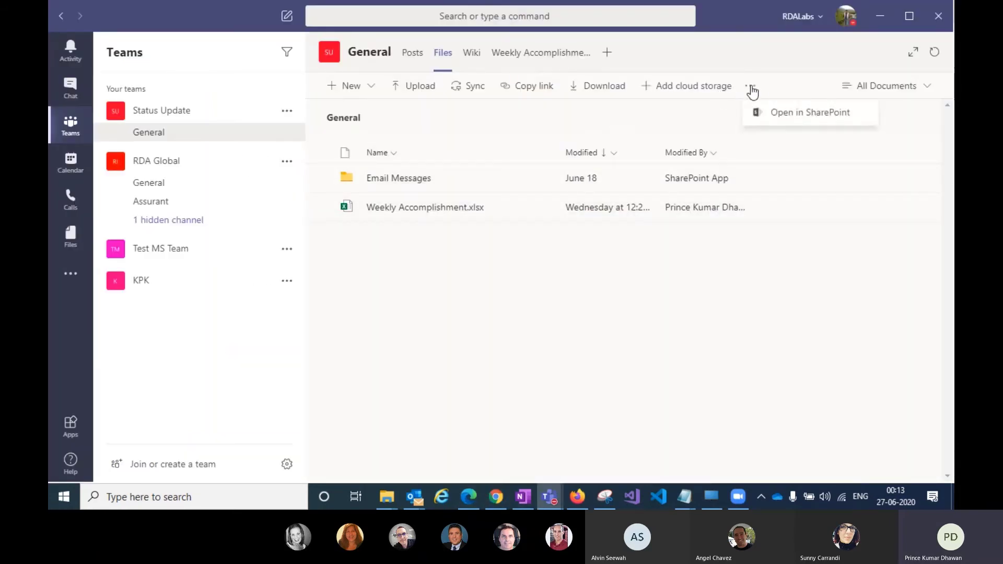
pyautogui.click(794, 114)
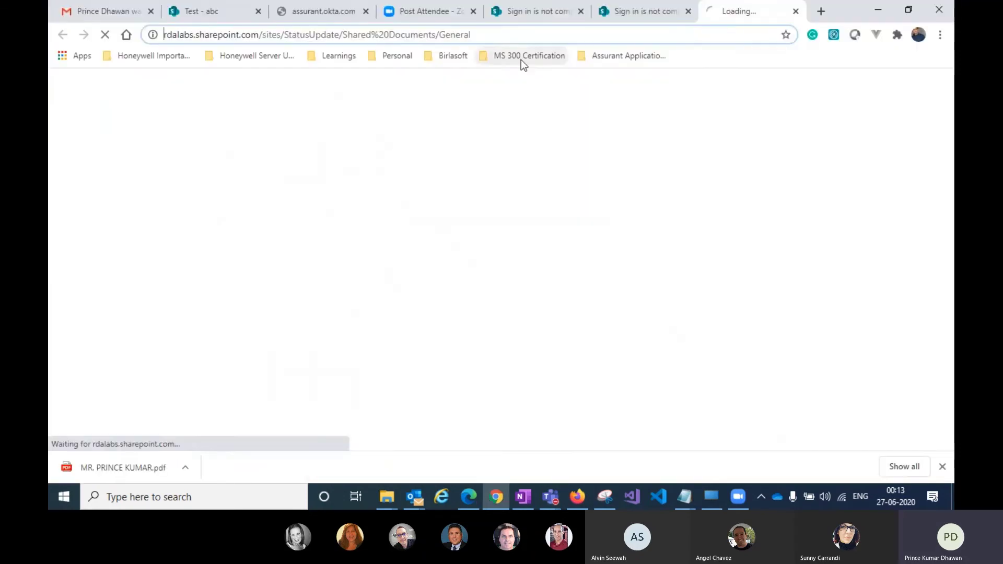
pyautogui.doubleClick(504, 34)
pyautogui.moveTo(505, 34); pyautogui.dragTo(111, 64)
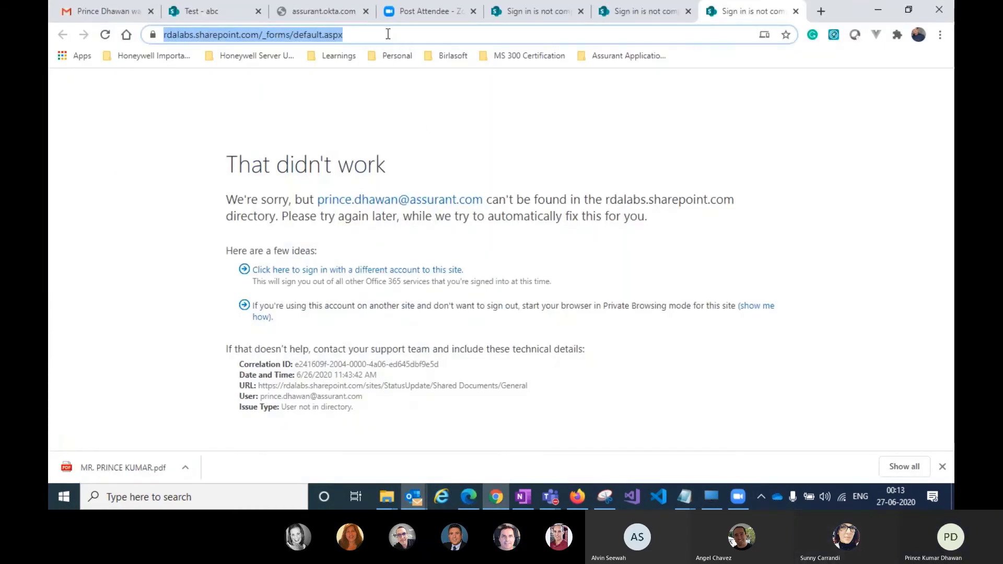
pyautogui.press('Return')
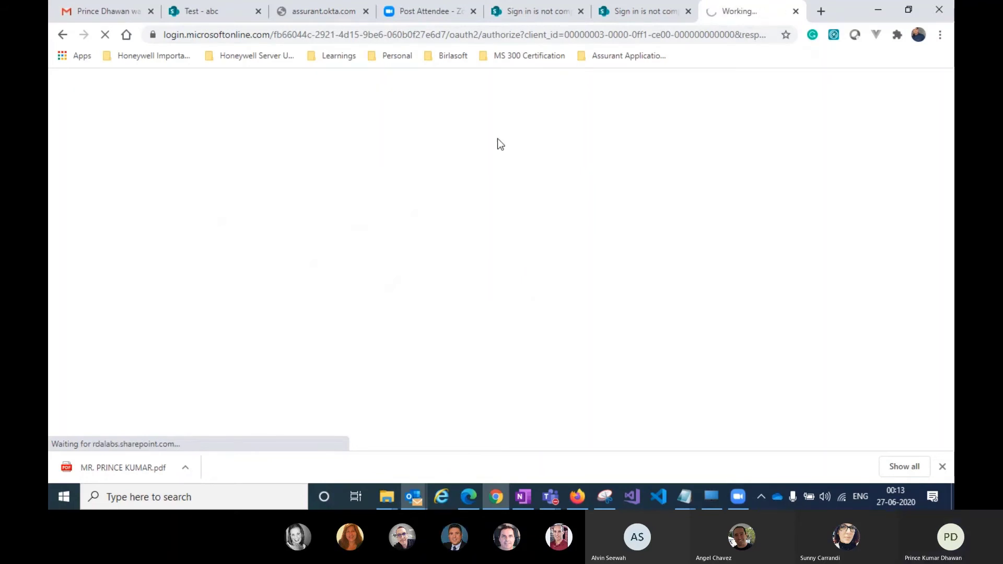
# Switch to Edge, open the RDA Labs team site's settings pane, and try to load rdalabs.sharepoint.com/_layouts/settings.aspx
pyautogui.click(467, 496)
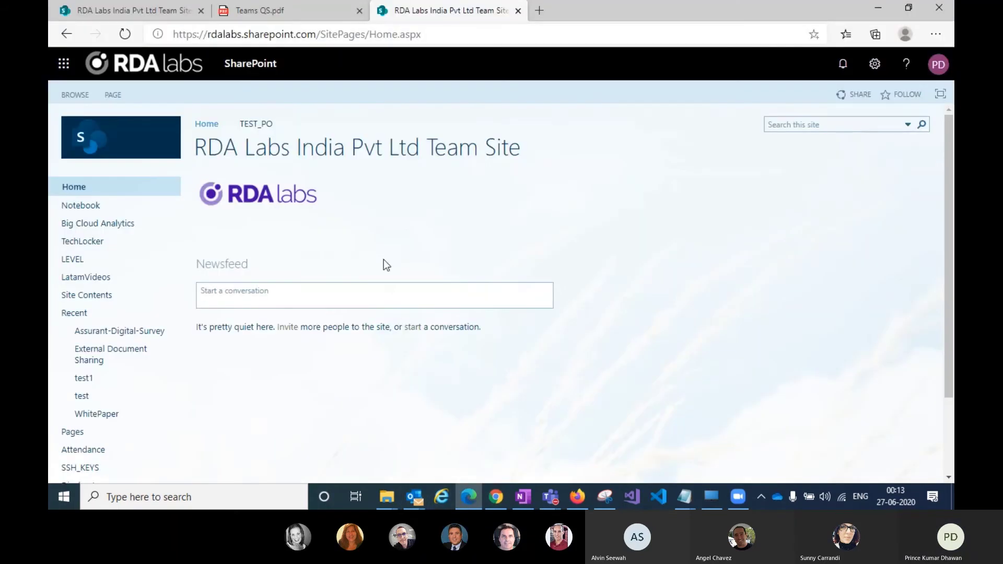
pyautogui.click(875, 64)
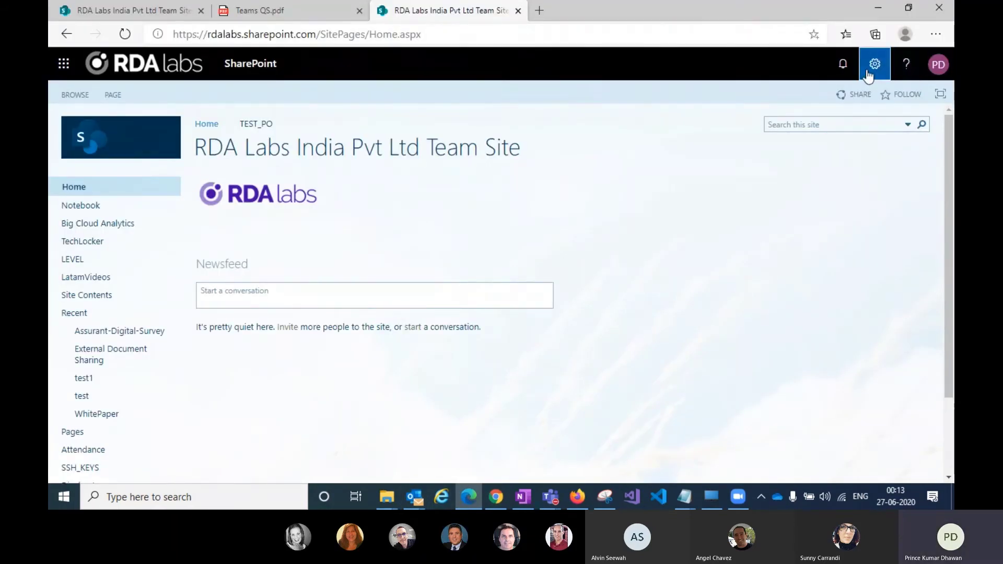
pyautogui.click(336, 36)
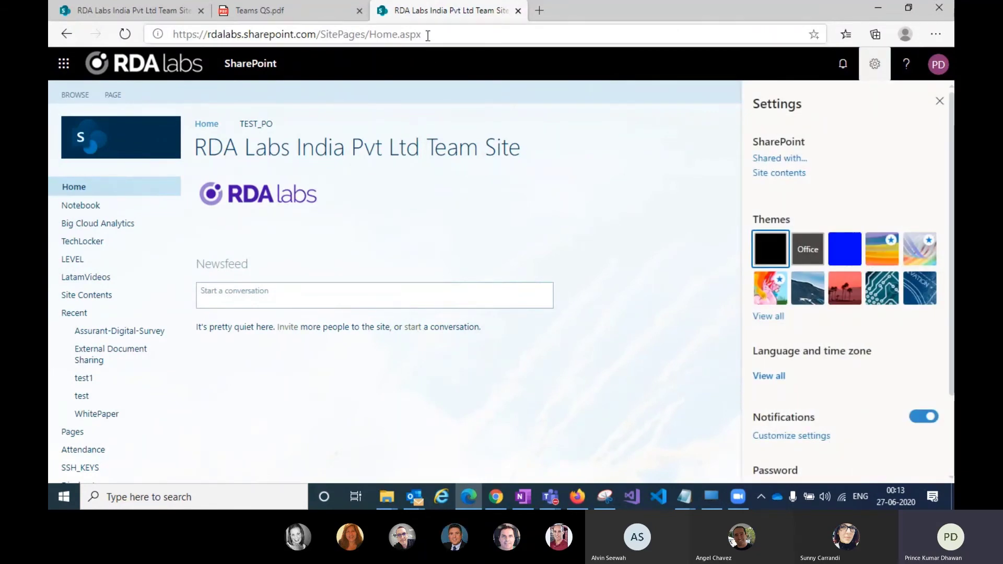
pyautogui.click(336, 36)
pyautogui.moveTo(323, 34); pyautogui.dragTo(494, 31)
pyautogui.click(497, 28)
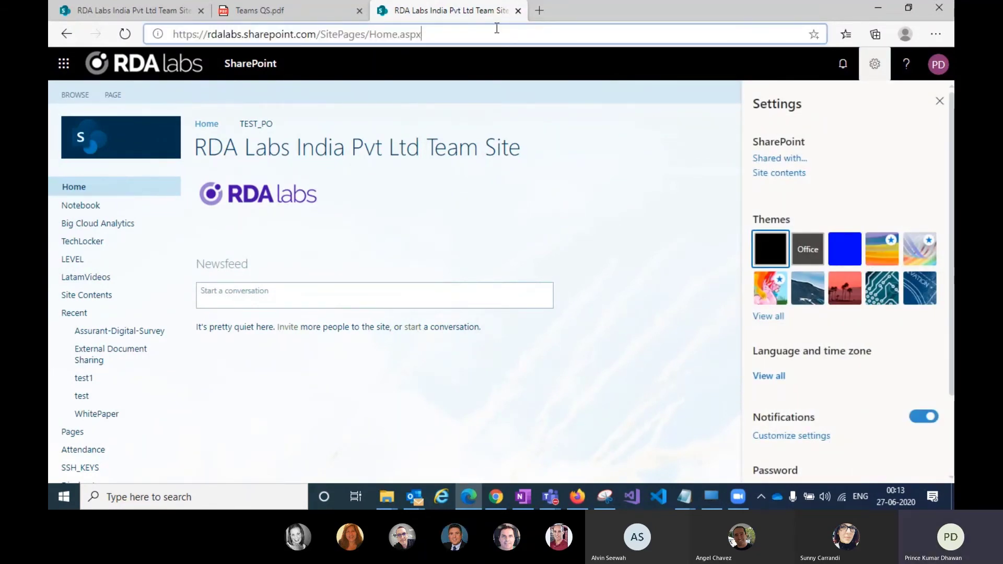
pyautogui.press('BackSpace')
pyautogui.press('BackSpace')
pyautogui.press('BackSpace')
pyautogui.press('BackSpace')
pyautogui.press('BackSpace')
pyautogui.press('BackSpace')
pyautogui.press('BackSpace')
pyautogui.press('BackSpace')
pyautogui.press('BackSpace')
pyautogui.press('BackSpace')
pyautogui.press('BackSpace')
pyautogui.press('BackSpace')
pyautogui.press('BackSpace')
pyautogui.press('BackSpace')
pyautogui.press('BackSpace')
pyautogui.press('BackSpace')
pyautogui.press('BackSpace')
pyautogui.press('BackSpace')
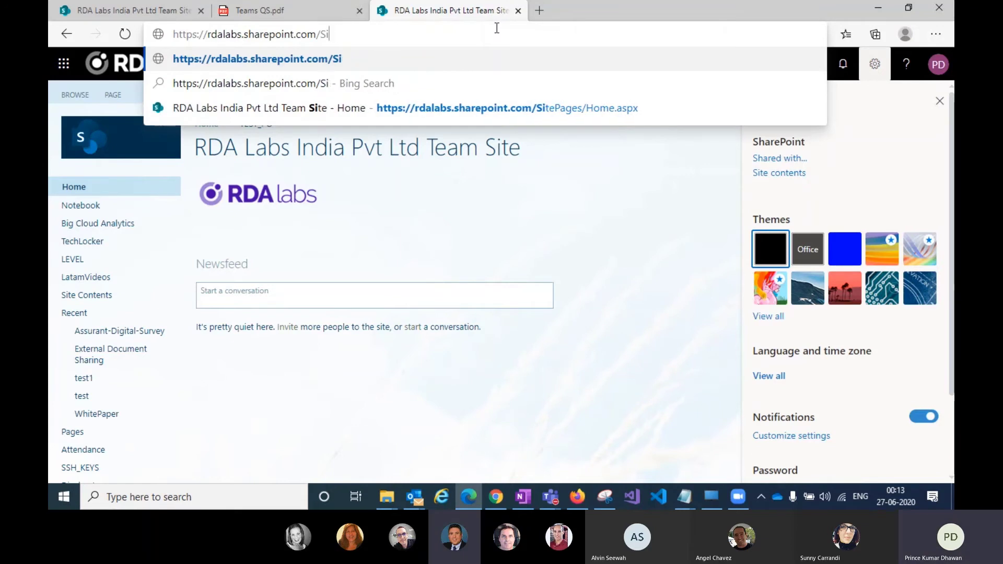
pyautogui.press('BackSpace')
pyautogui.write('_layout')
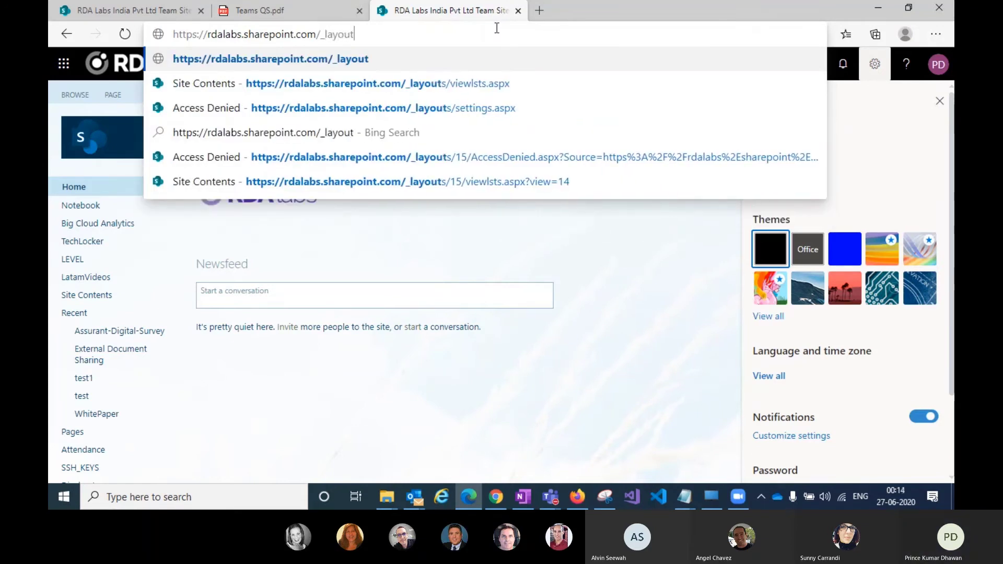
pyautogui.write('s/settings')
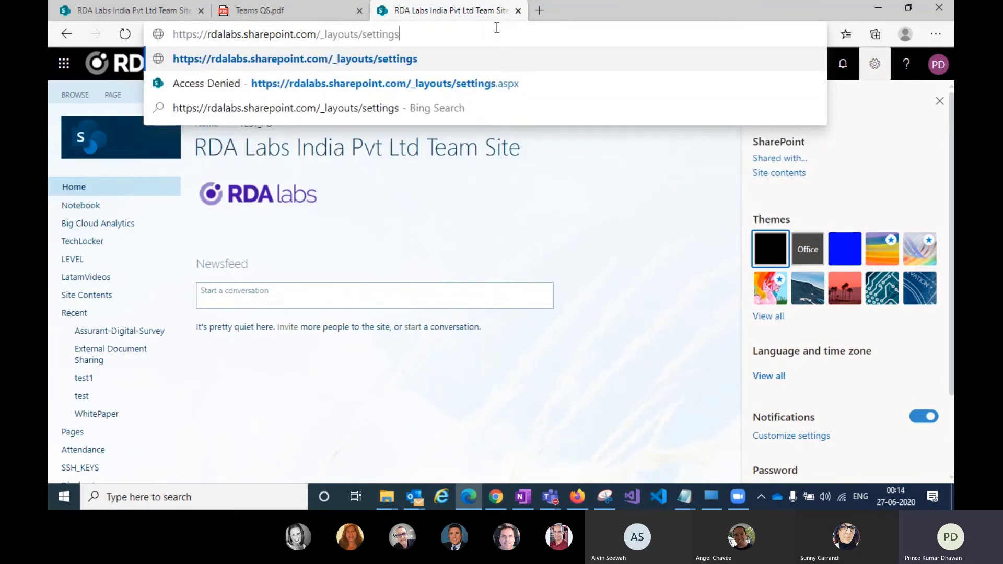
pyautogui.write('.aspx')
pyautogui.press('Return')
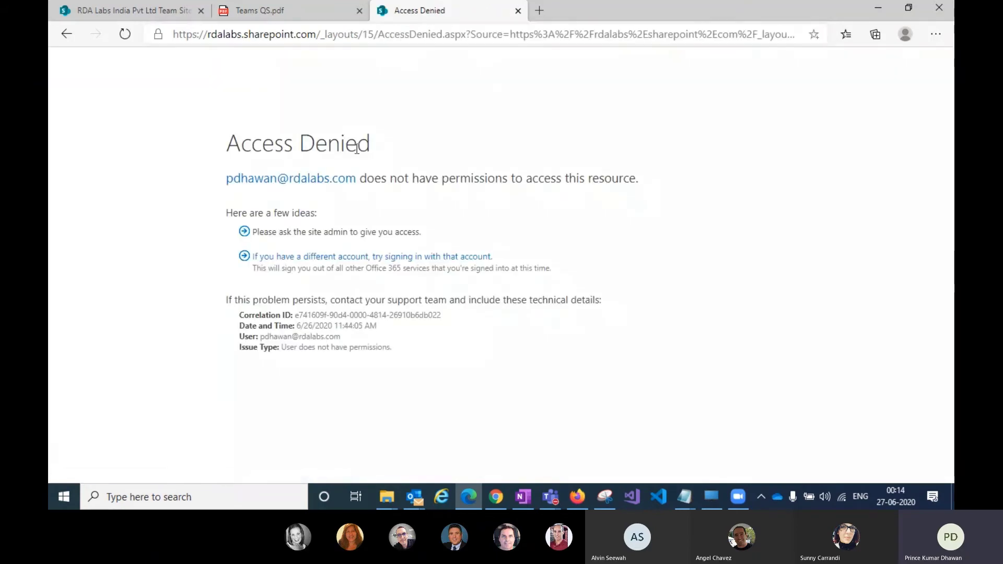
# Switch to Chrome and open the presenter's own site's _layouts/settings.aspx page on assurantconnects.sharepoint.com down to the Site Collection Administration links
pyautogui.click(500, 497)
pyautogui.click(360, 32)
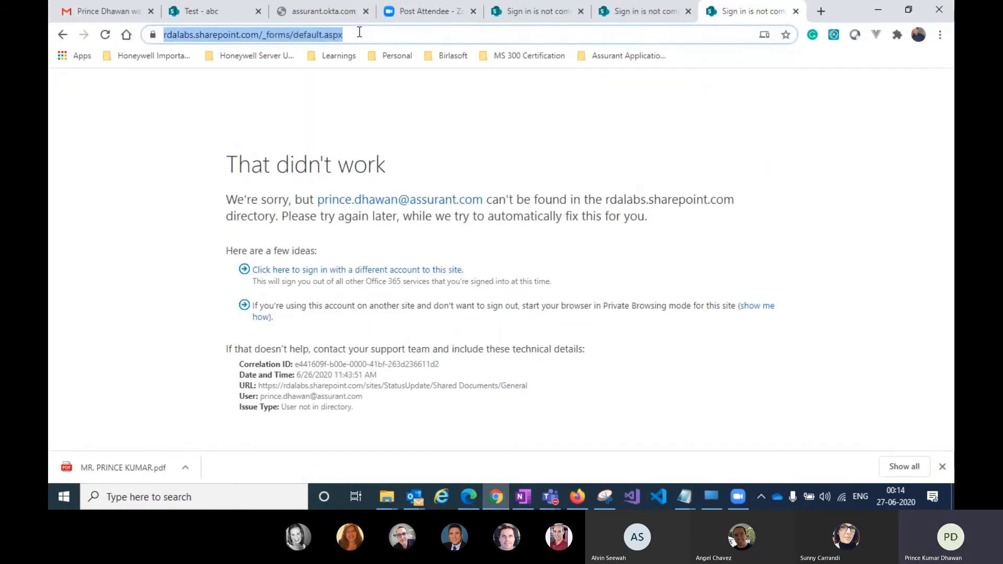
pyautogui.write('assurant.service-now.com')
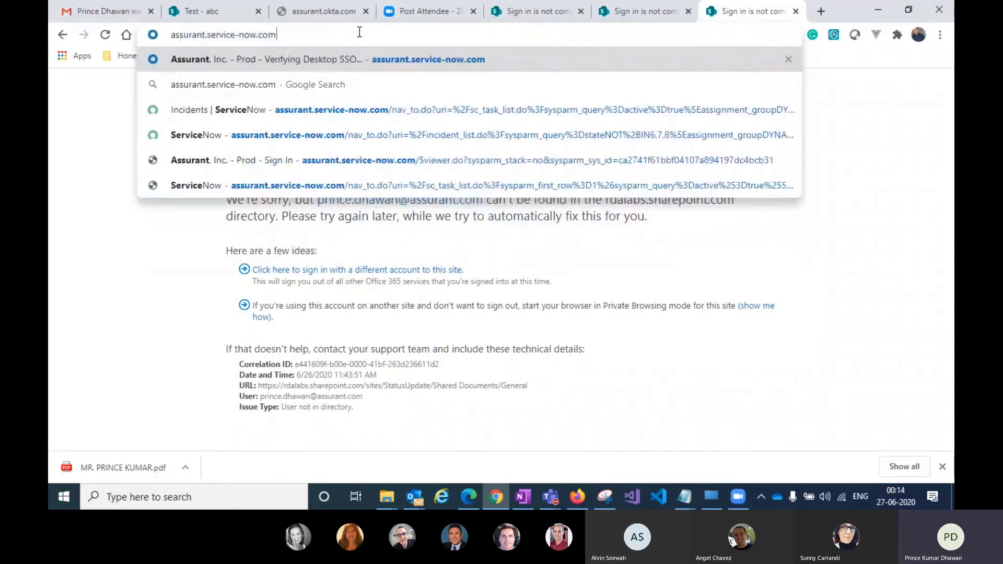
pyautogui.press('BackSpace')
pyautogui.press('BackSpace')
pyautogui.press('BackSpace')
pyautogui.press('BackSpace')
pyautogui.press('BackSpace')
pyautogui.press('BackSpace')
pyautogui.press('BackSpace')
pyautogui.press('BackSpace')
pyautogui.press('BackSpace')
pyautogui.press('BackSpace')
pyautogui.press('BackSpace')
pyautogui.press('BackSpace')
pyautogui.press('BackSpace')
pyautogui.press('BackSpace')
pyautogui.press('BackSpace')
pyautogui.press('BackSpace')
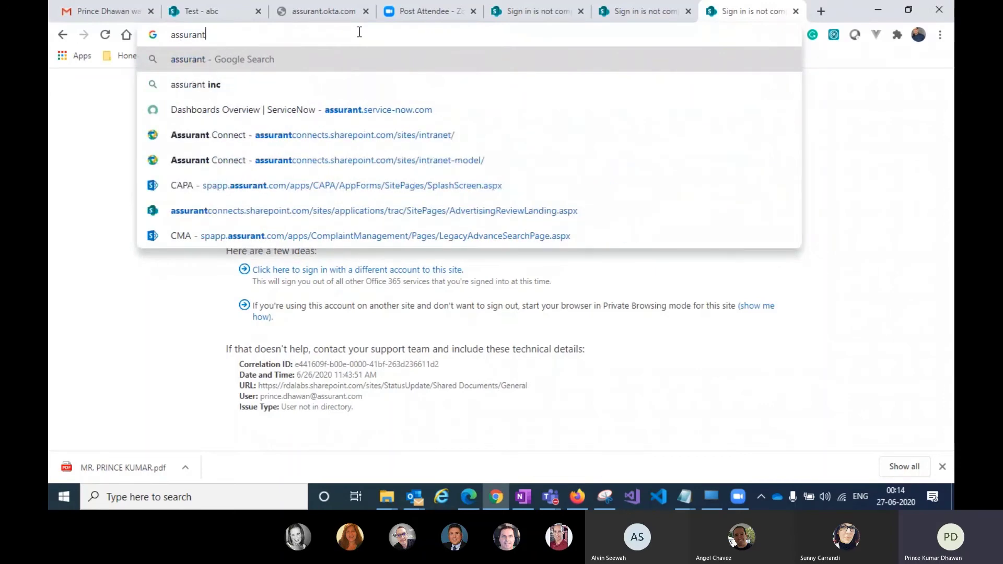
pyautogui.write('connects.sharepoint.com/sites/intranet')
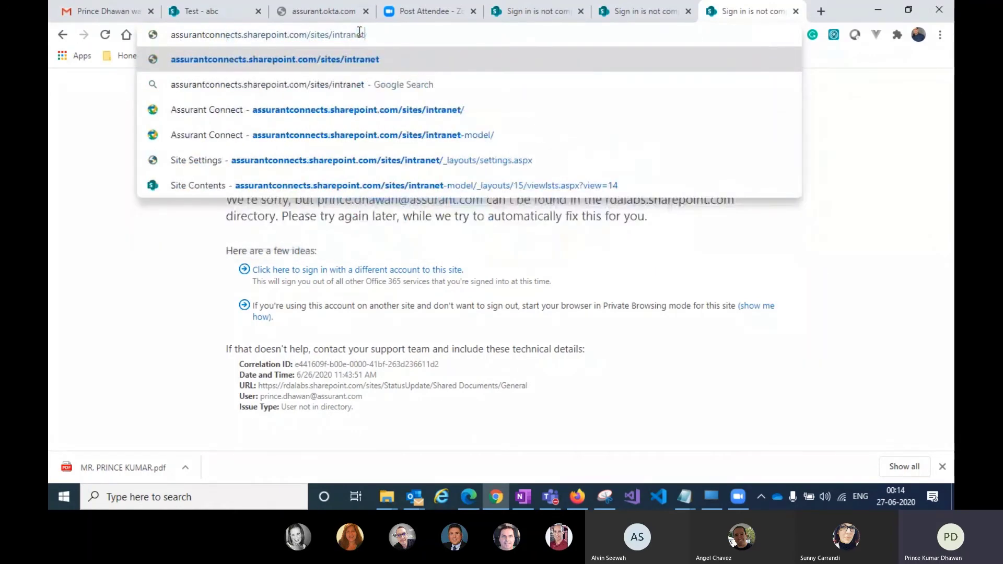
pyautogui.press('BackSpace')
pyautogui.press('BackSpace')
pyautogui.press('BackSpace')
pyautogui.press('BackSpace')
pyautogui.press('BackSpace')
pyautogui.press('BackSpace')
pyautogui.press('BackSpace')
pyautogui.press('BackSpace')
pyautogui.write('P')
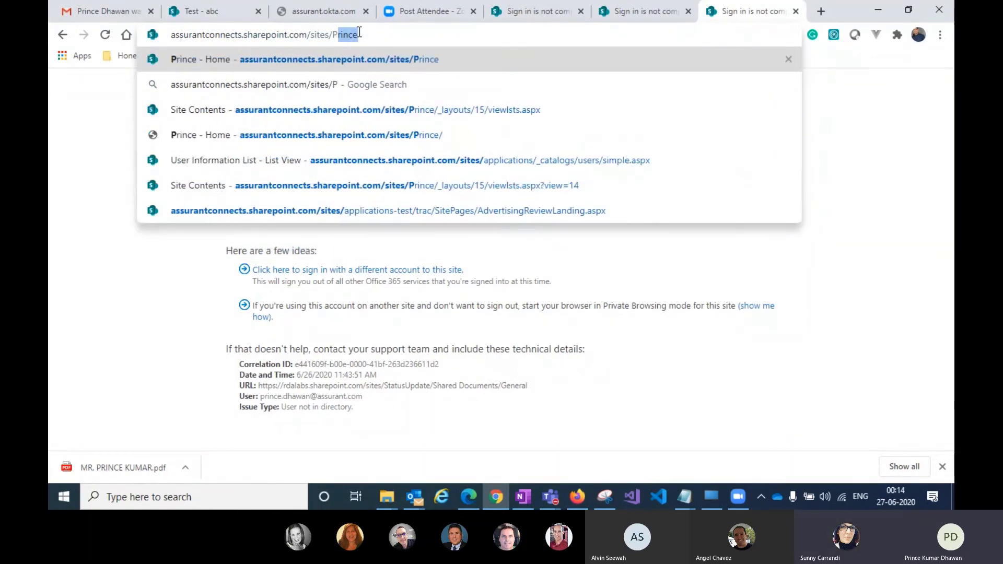
pyautogui.write('rince/_la')
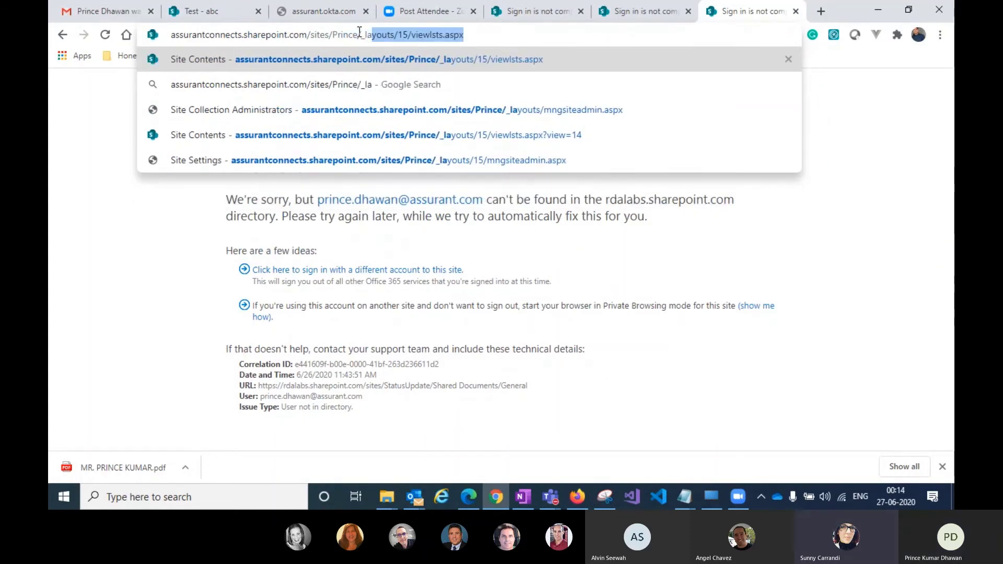
pyautogui.write('youts/se')
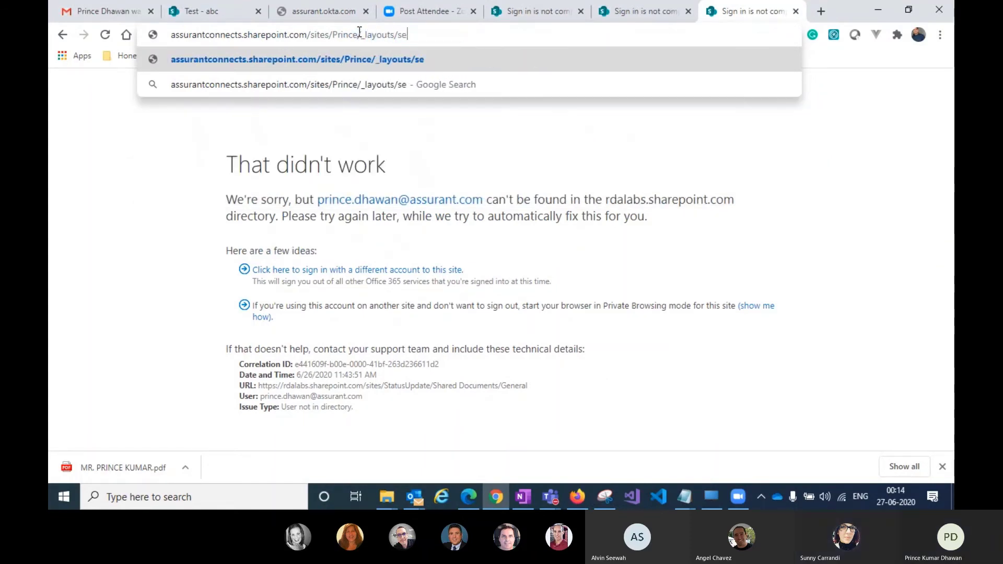
pyautogui.write('ttings.aspx')
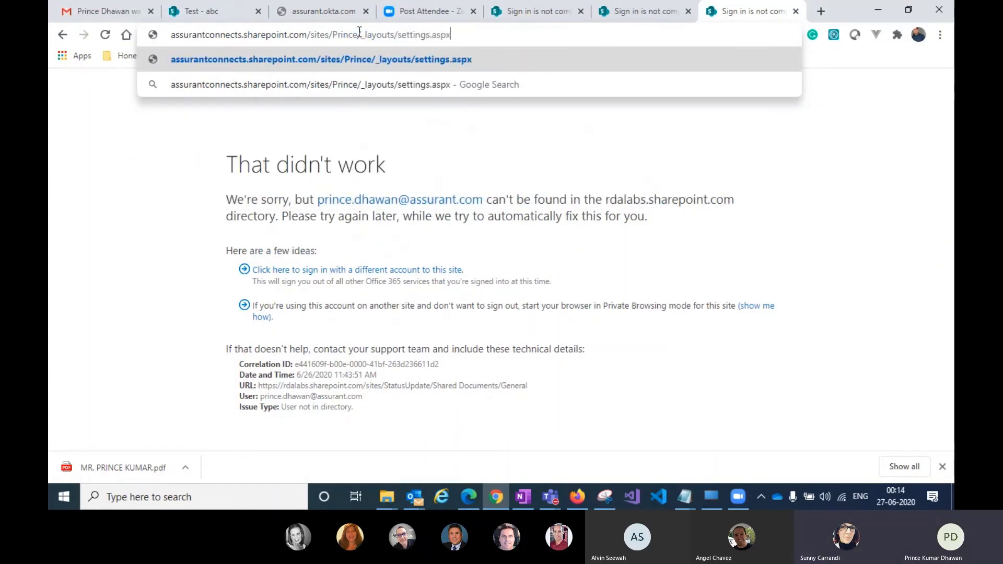
pyautogui.press('Return')
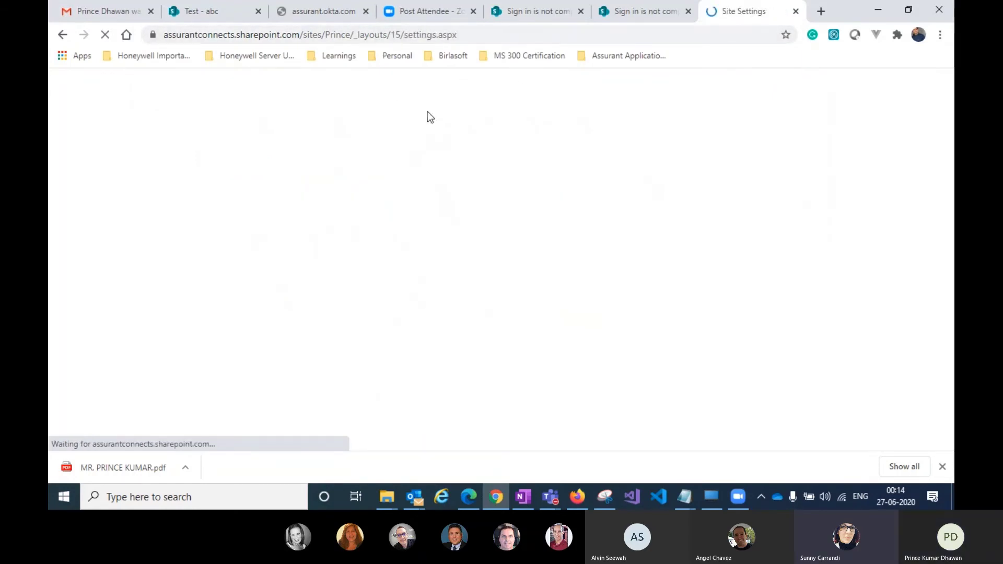
pyautogui.scroll(-3, 482, 361)
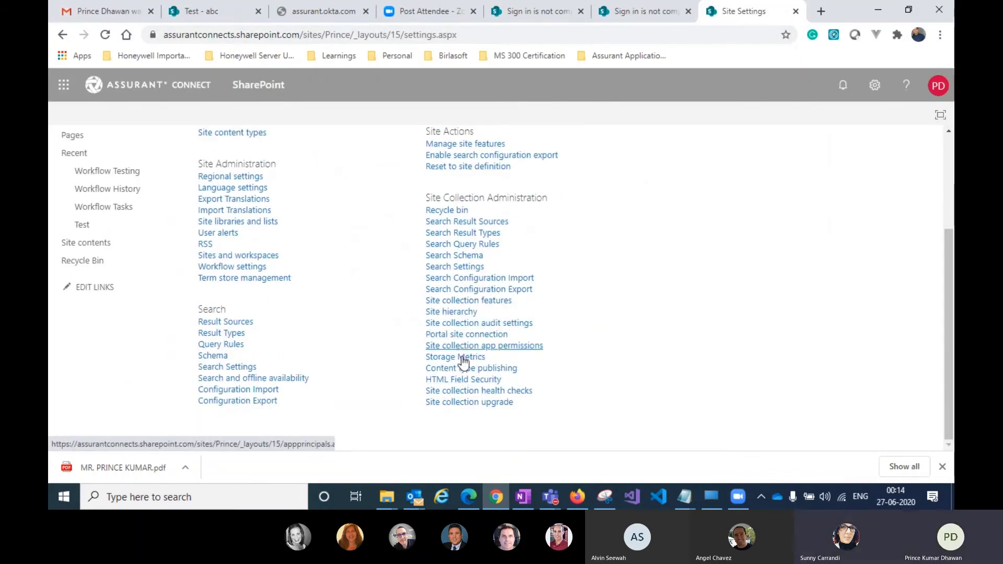
# Open the site collection's Storage Metrics and examine the free storage quota and the size of each folder
pyautogui.click(457, 358)
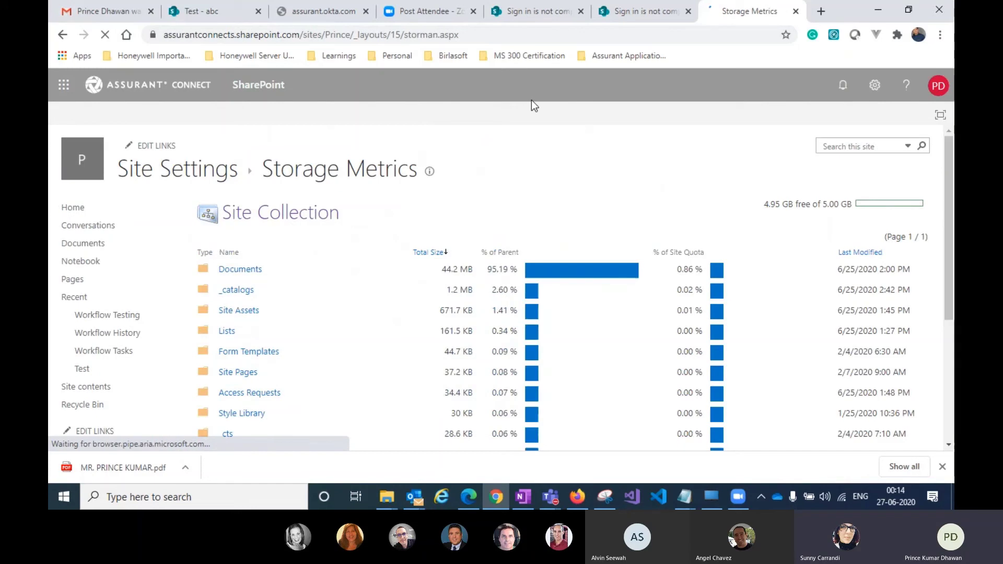
pyautogui.moveTo(553, 495)
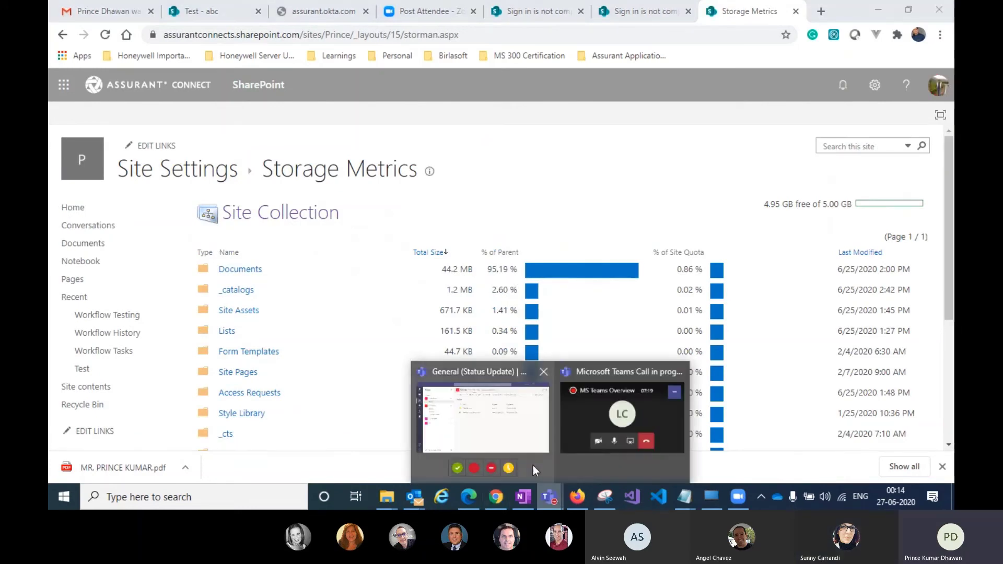
pyautogui.click(532, 462)
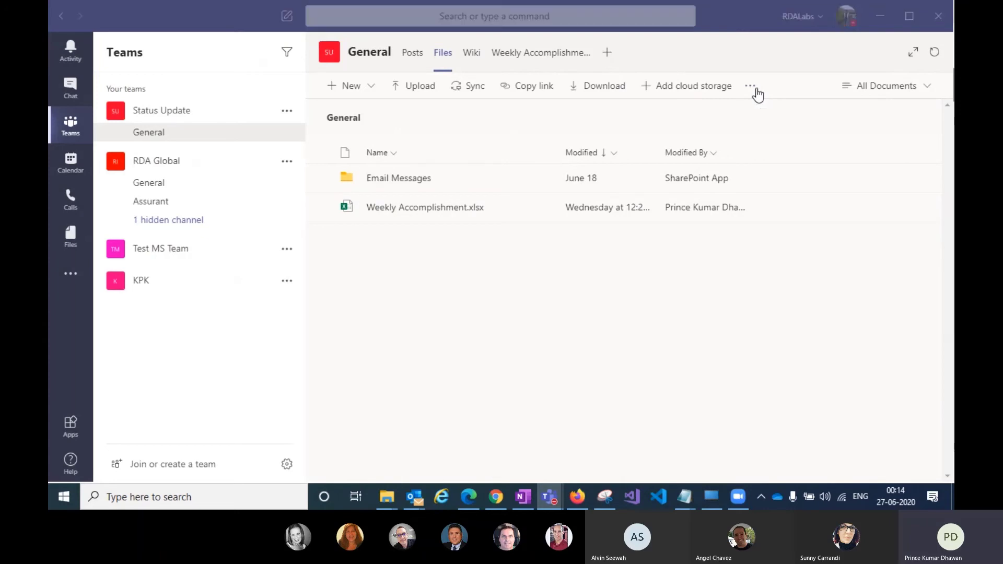
pyautogui.hotkey('alt', 'Tab')
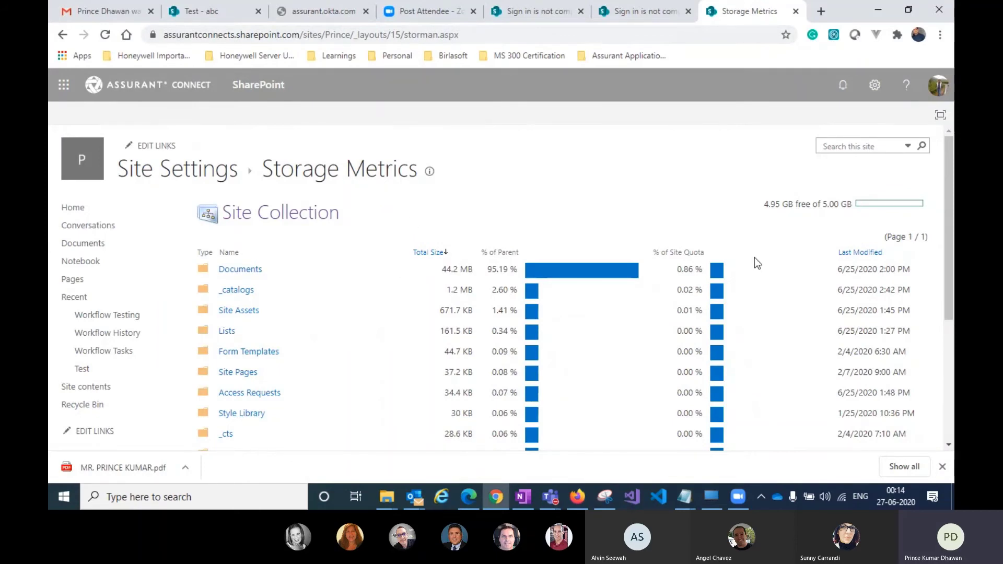
pyautogui.scroll(-2, 741, 256)
pyautogui.scroll(2, 735, 256)
pyautogui.moveTo(764, 204); pyautogui.dragTo(852, 204)
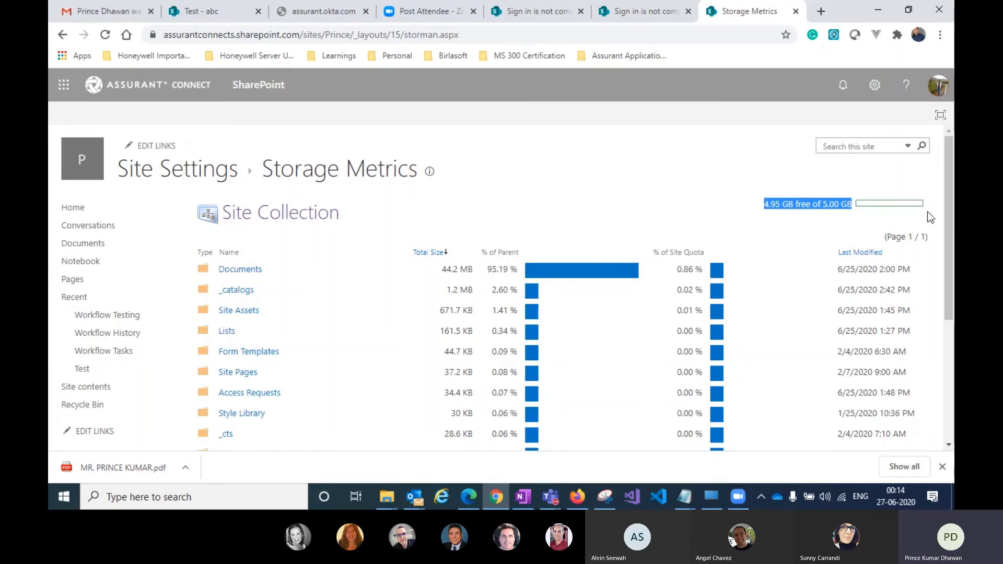
pyautogui.scroll(-5, 340, 285)
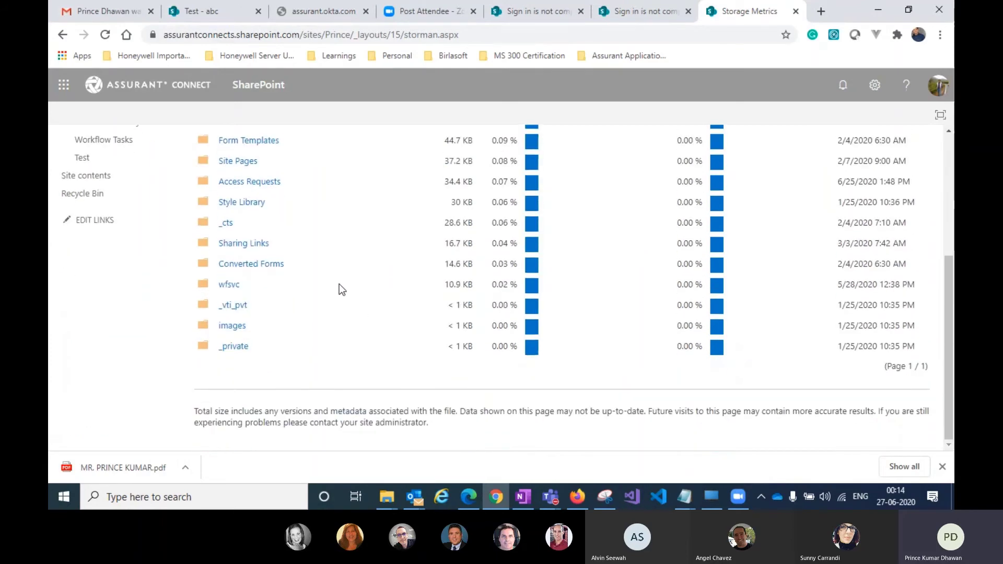
pyautogui.scroll(5, 339, 284)
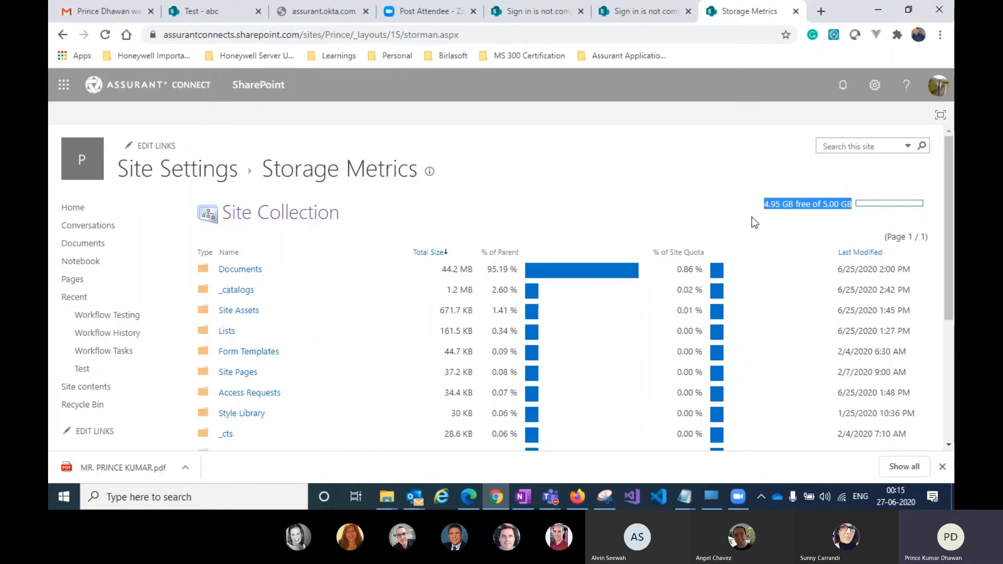
pyautogui.click(766, 218)
pyautogui.moveTo(763, 203); pyautogui.dragTo(854, 202)
# Switch to Teams and look at the extra file commands of the Status Update General channel and the list of additional apps
pyautogui.moveTo(549, 497)
pyautogui.click(494, 437)
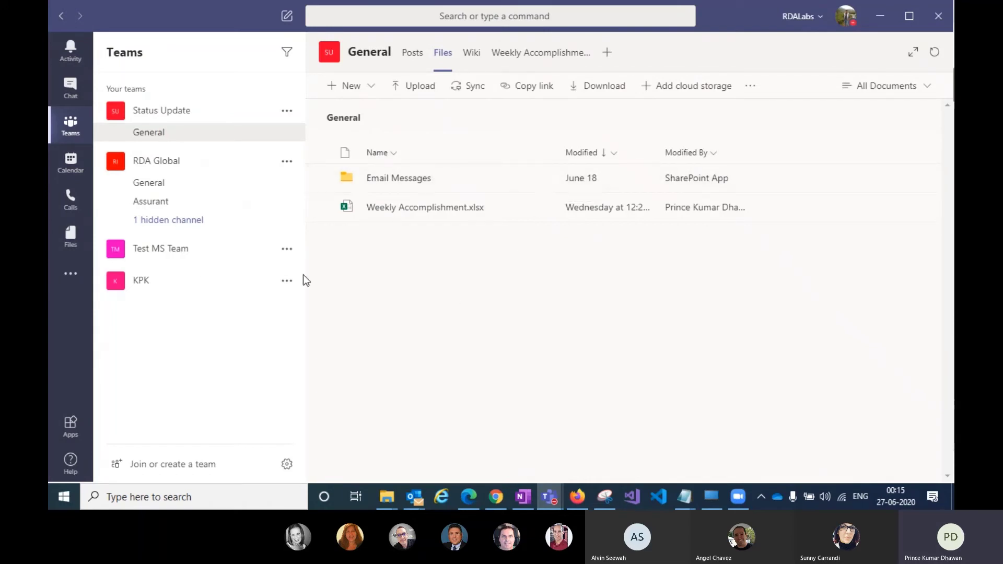
pyautogui.click(64, 130)
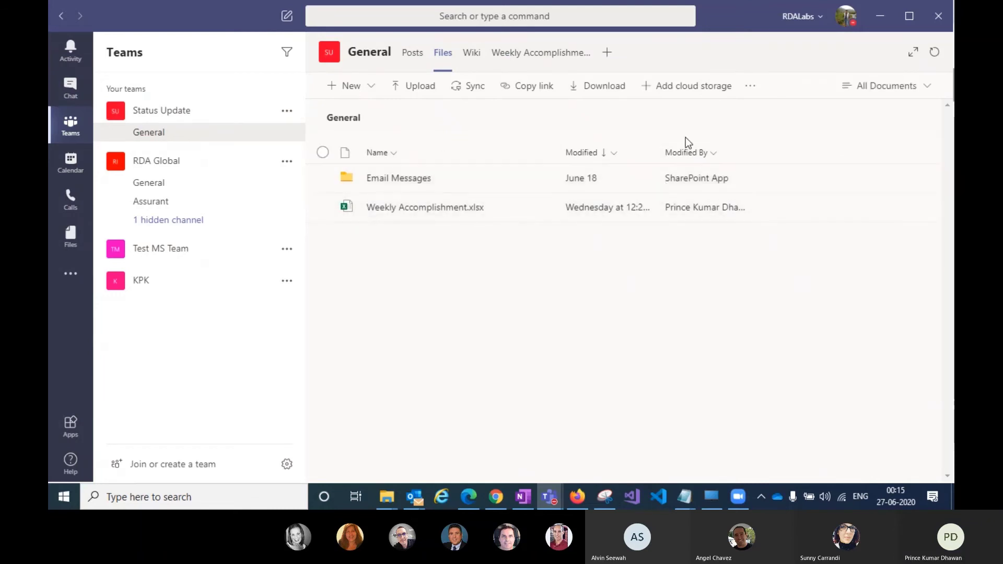
pyautogui.click(750, 87)
pyautogui.click(912, 119)
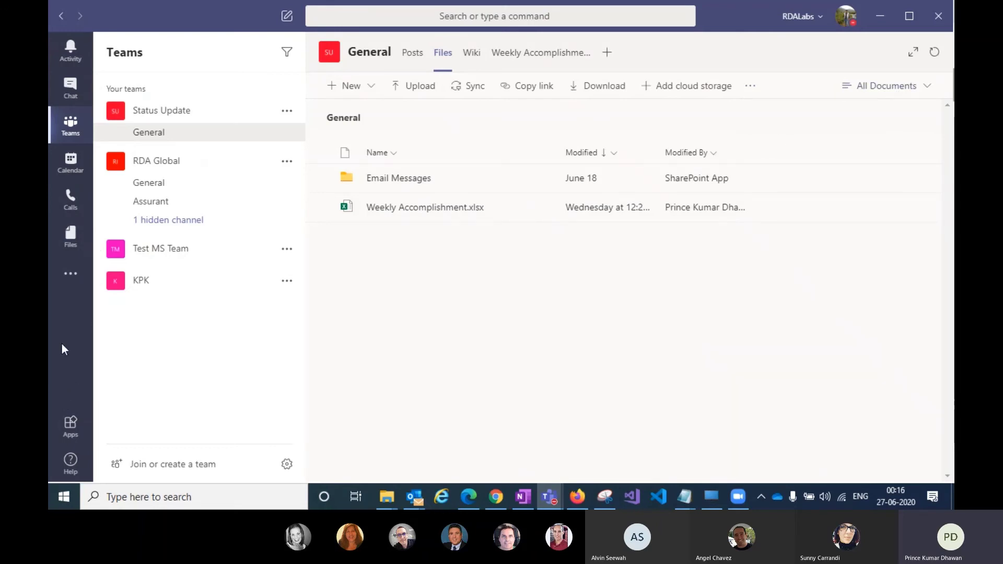
pyautogui.click(73, 282)
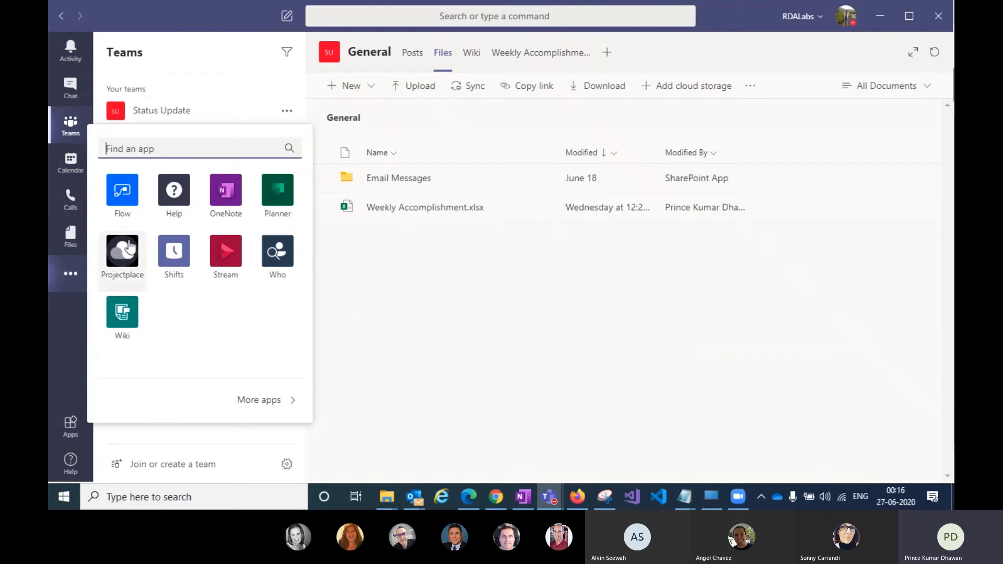
pyautogui.click(348, 311)
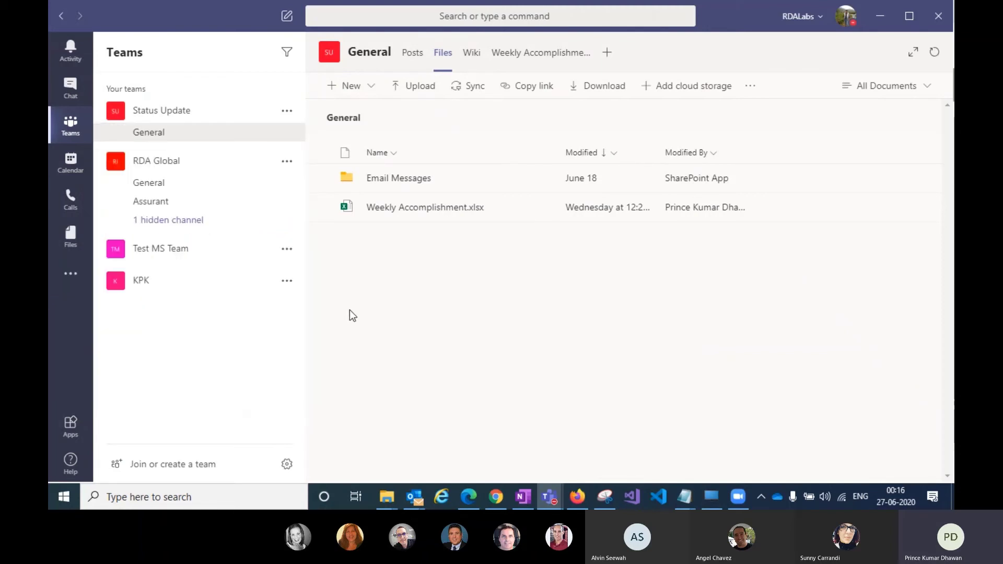
# Start adding a Website tab to the General channel of Test MS Team and name it google.com
pyautogui.click(156, 249)
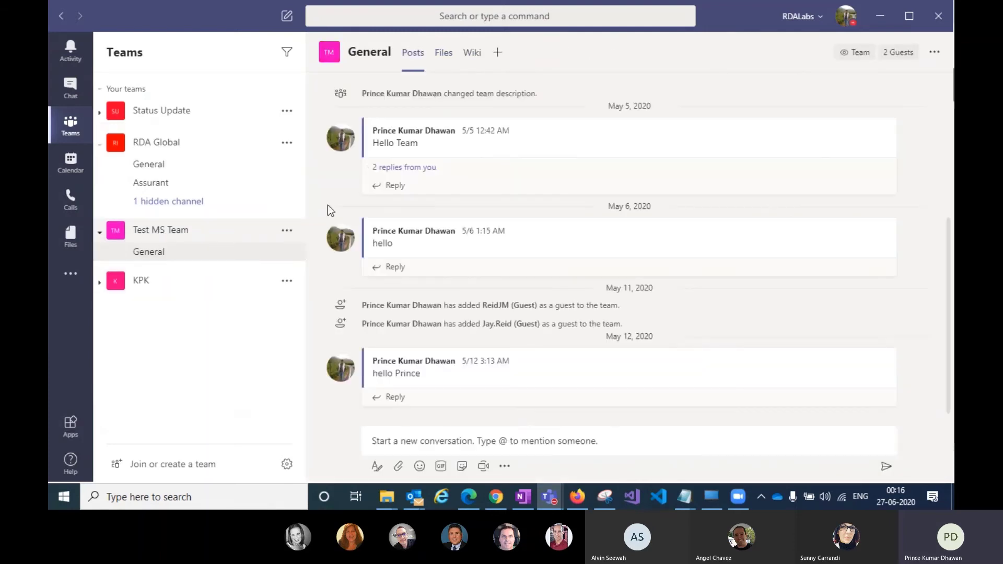
pyautogui.click(497, 53)
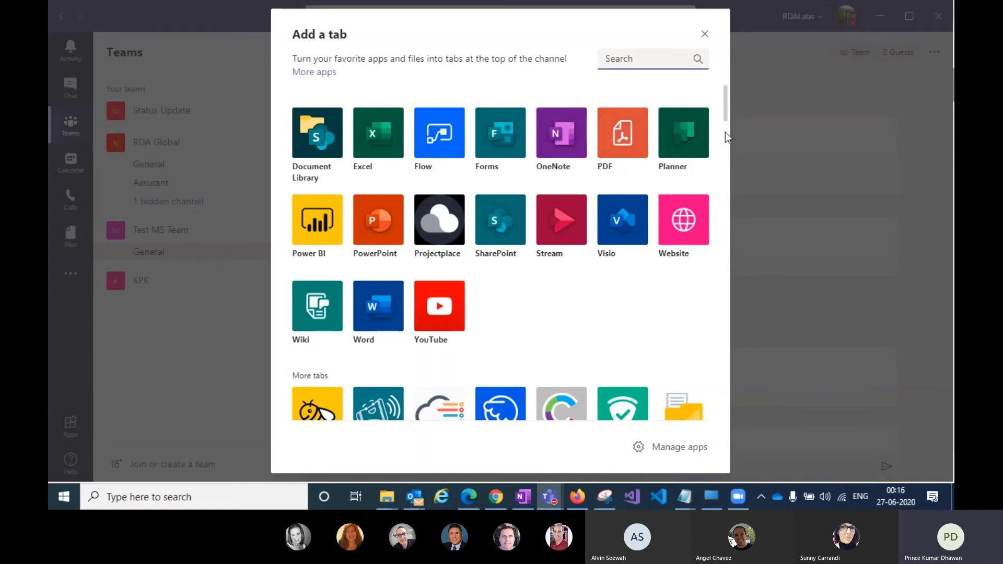
pyautogui.click(686, 223)
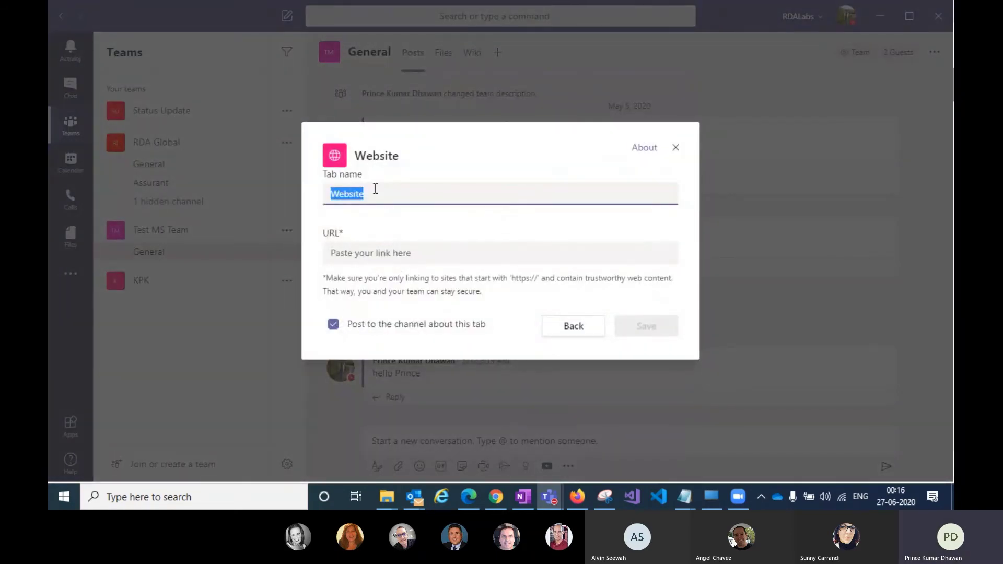
pyautogui.write('google.com')
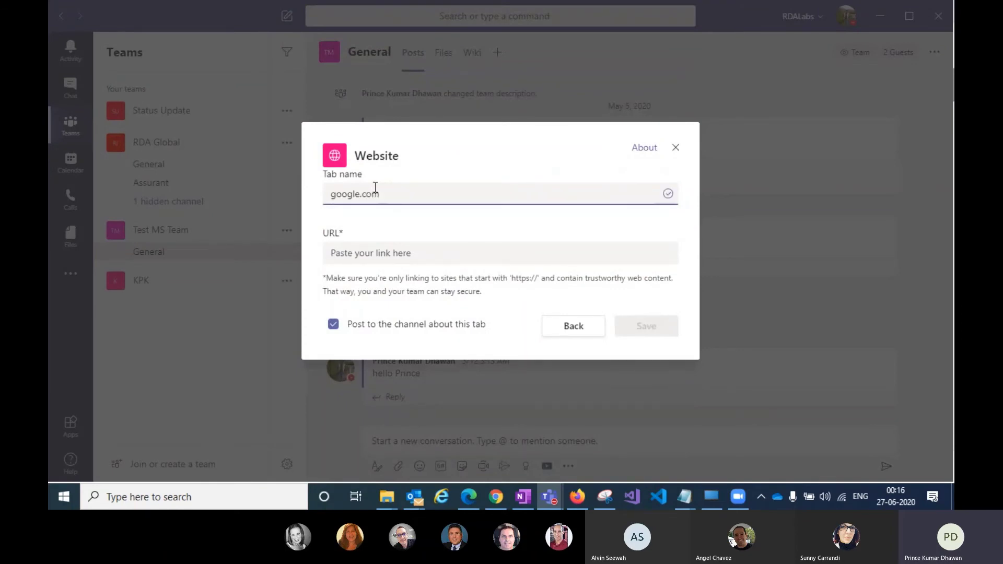
pyautogui.moveTo(396, 193); pyautogui.dragTo(290, 192)
pyautogui.hotkey('ctrl', 'c')
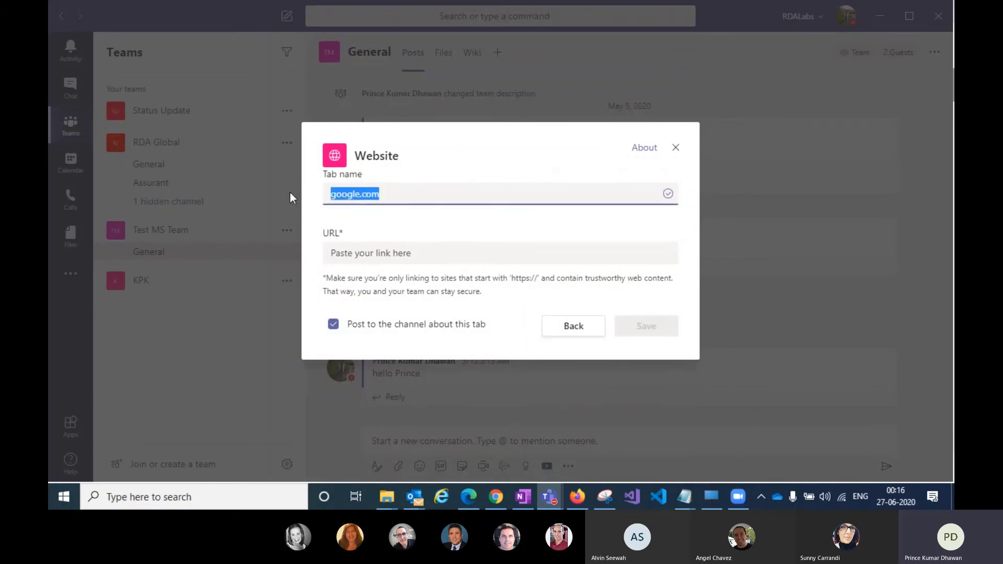
pyautogui.click(379, 259)
pyautogui.hotkey('ctrl', 'v')
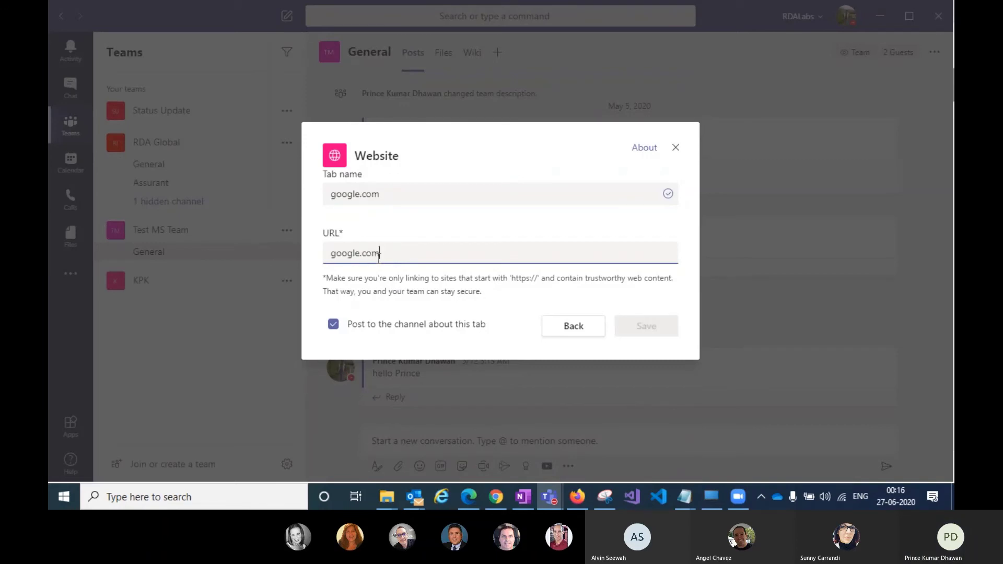
pyautogui.press('Left')
pyautogui.press('Left')
pyautogui.press('Left')
pyautogui.press('Left')
pyautogui.press('Left')
pyautogui.press('Left')
pyautogui.press('Left')
pyautogui.press('Left')
pyautogui.press('Left')
pyautogui.press('Left')
pyautogui.write('www')
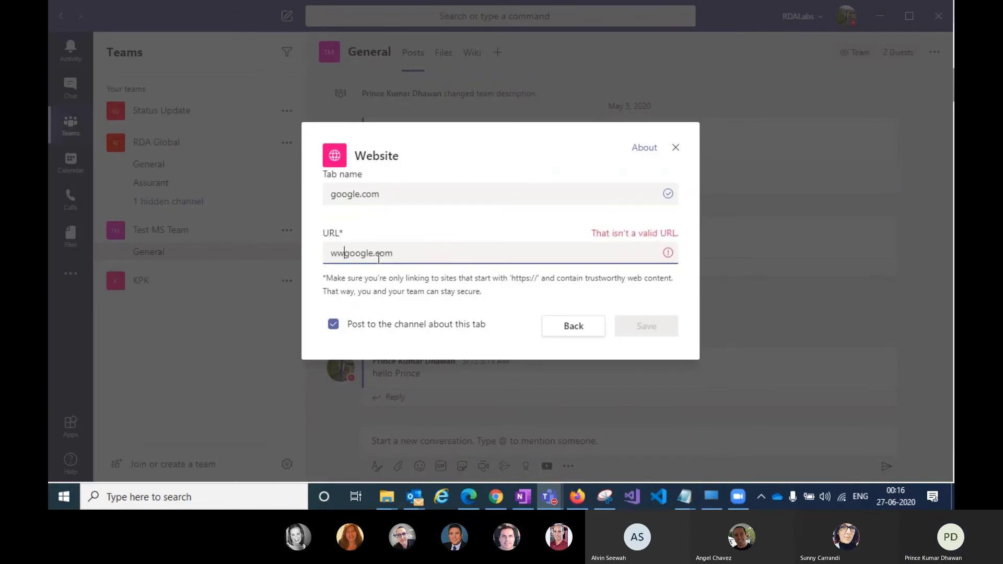
pyautogui.press('BackSpace')
pyautogui.press('BackSpace')
pyautogui.press('BackSpace')
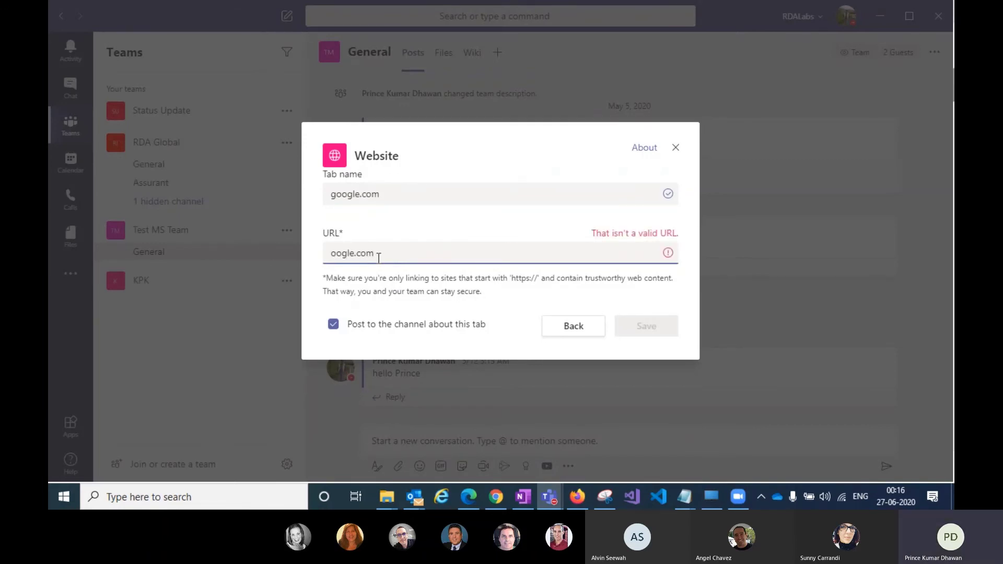
pyautogui.press('Delete')
pyautogui.press('Delete')
pyautogui.write('https://go')
pyautogui.click(657, 330)
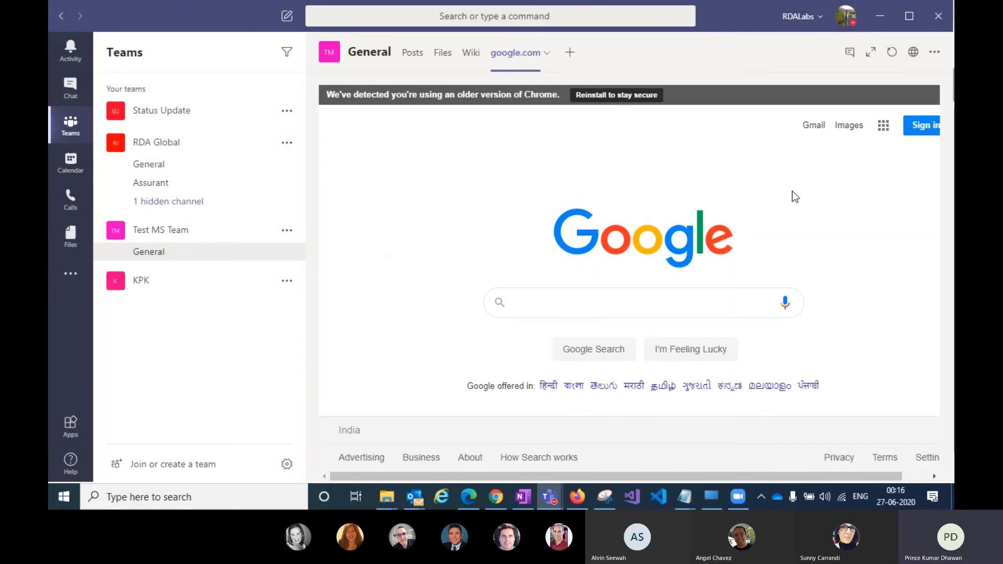
# Search Google for "download sharepoint" inside the google.com tab and look over the gallery of tabs that can be added
pyautogui.click(573, 322)
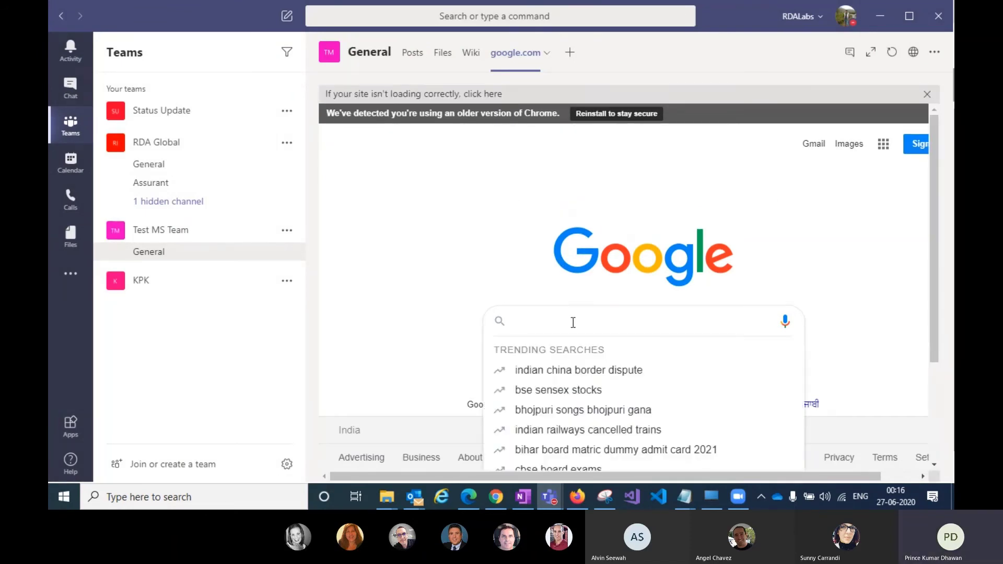
pyautogui.write('download sharepoint')
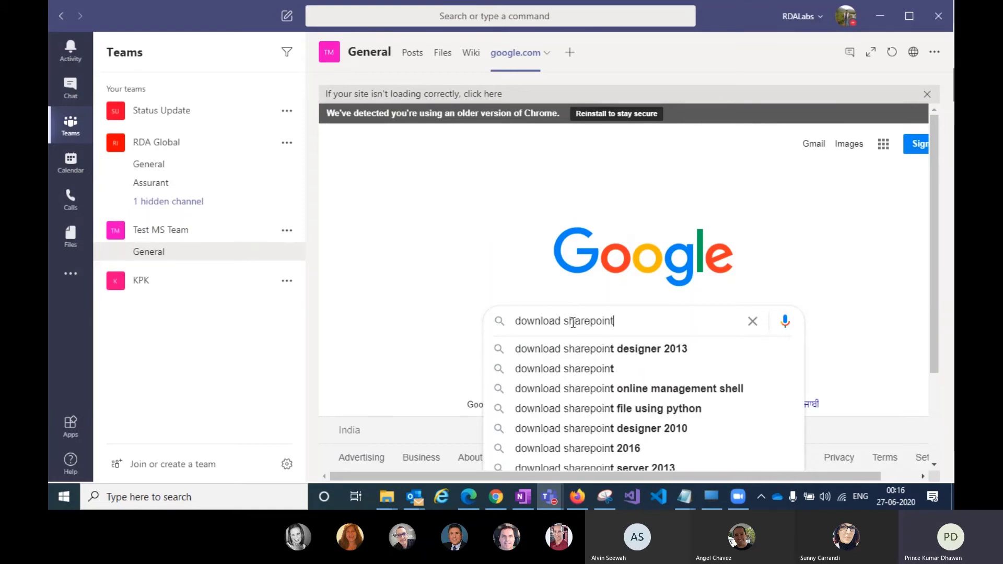
pyautogui.press('Return')
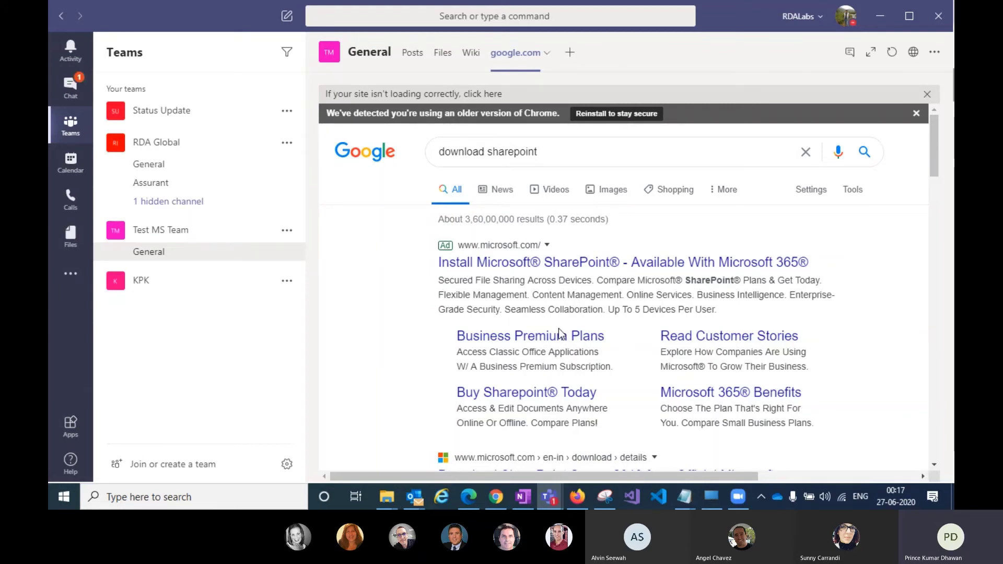
pyautogui.click(571, 59)
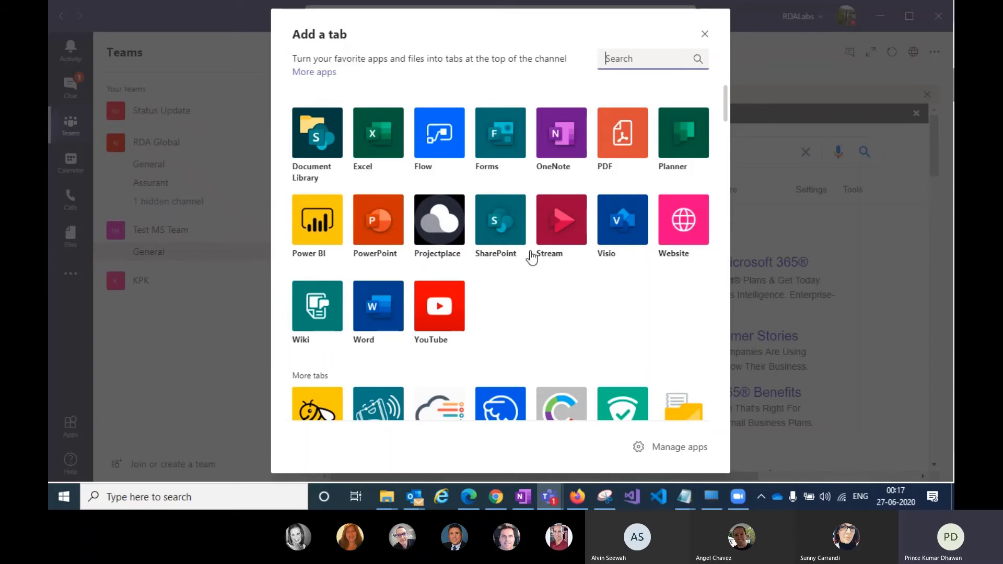
pyautogui.click(705, 33)
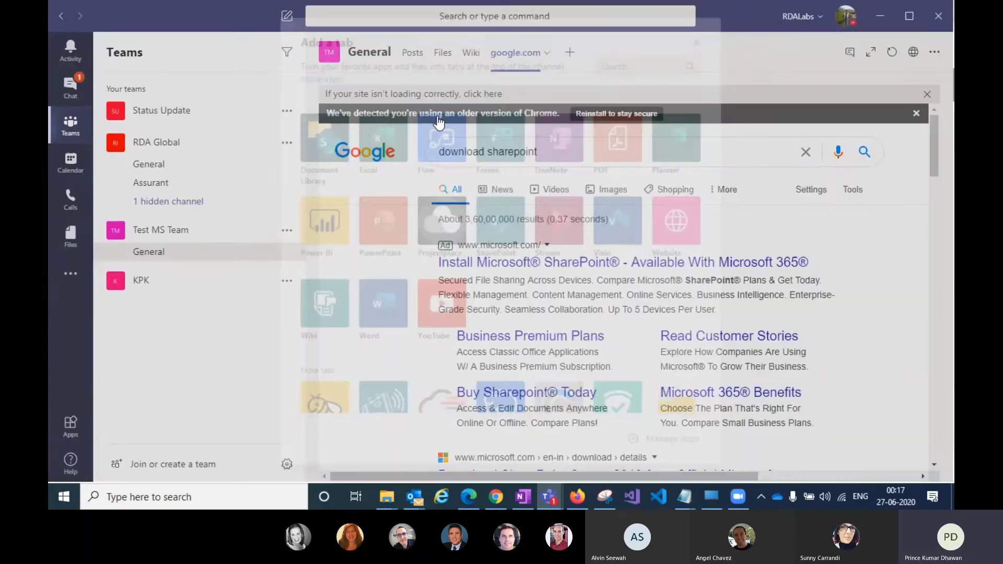
# Open the Flow app and send its bot the List flows command
pyautogui.click(77, 276)
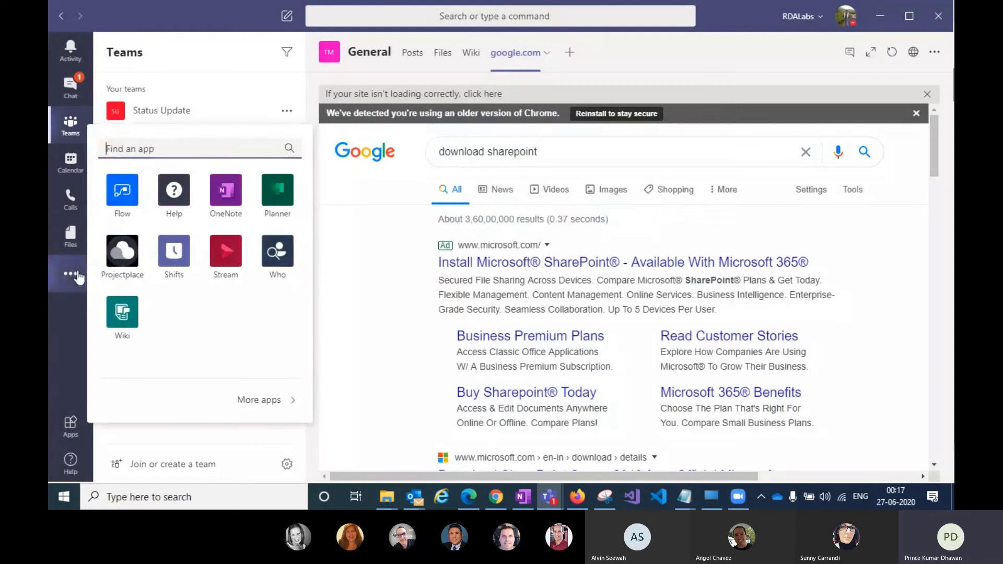
pyautogui.click(124, 188)
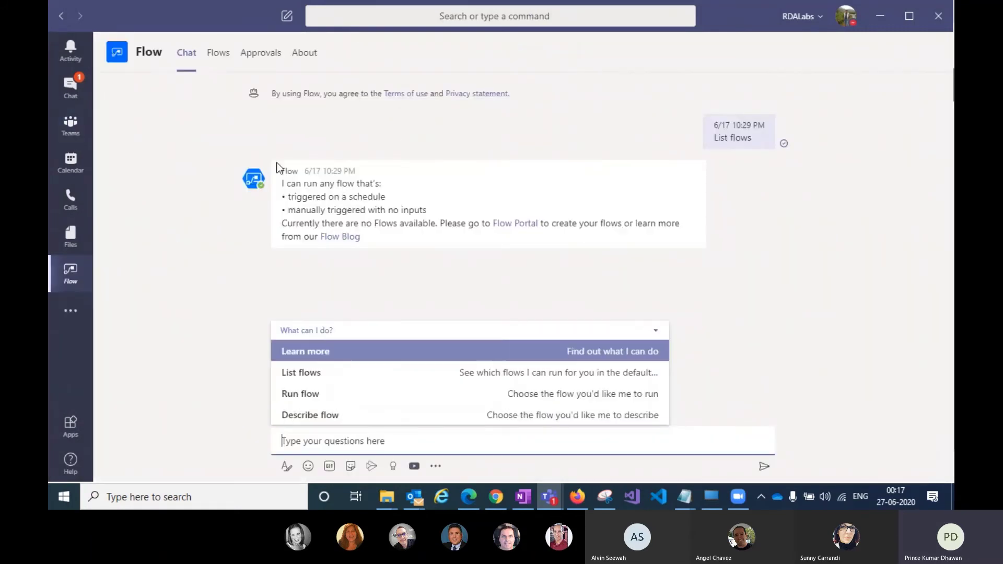
pyautogui.click(333, 373)
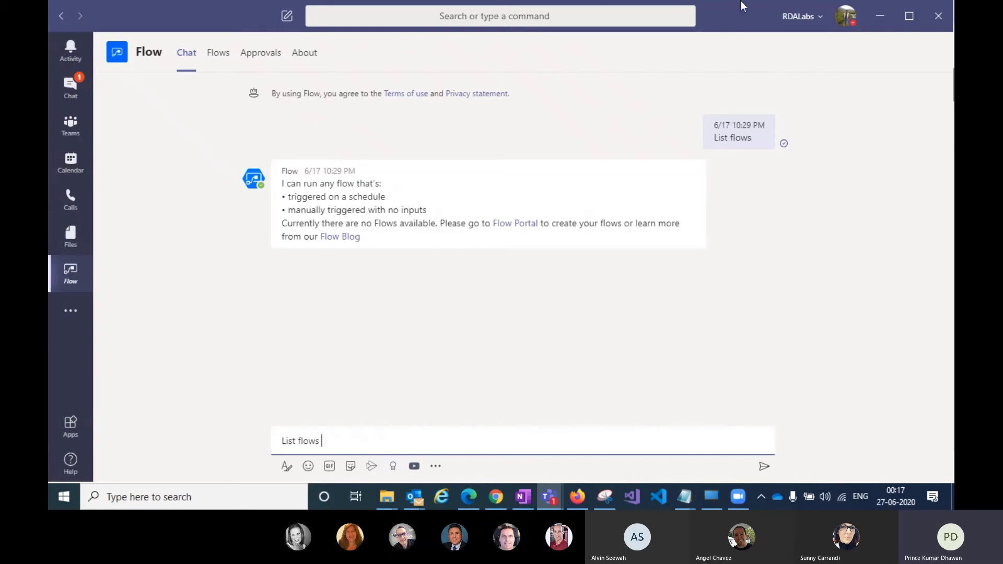
pyautogui.click(841, 20)
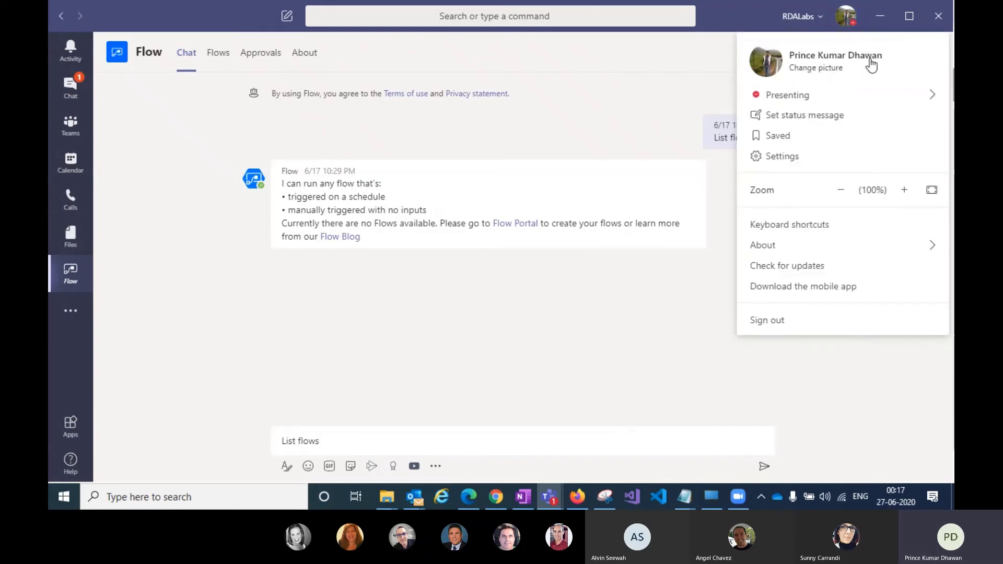
pyautogui.click(461, 339)
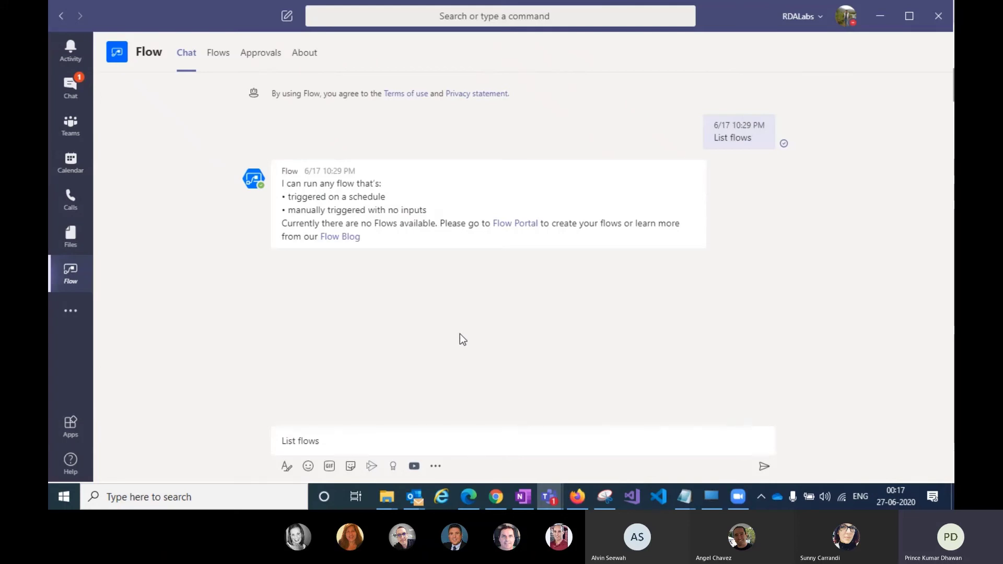
pyautogui.click(368, 438)
pyautogui.moveTo(368, 439); pyautogui.dragTo(230, 441)
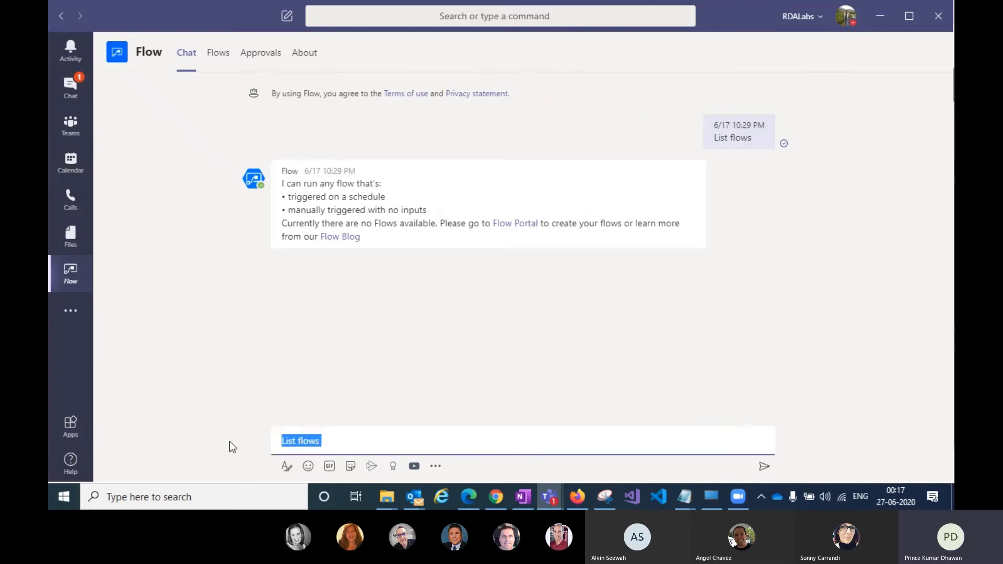
pyautogui.click(764, 468)
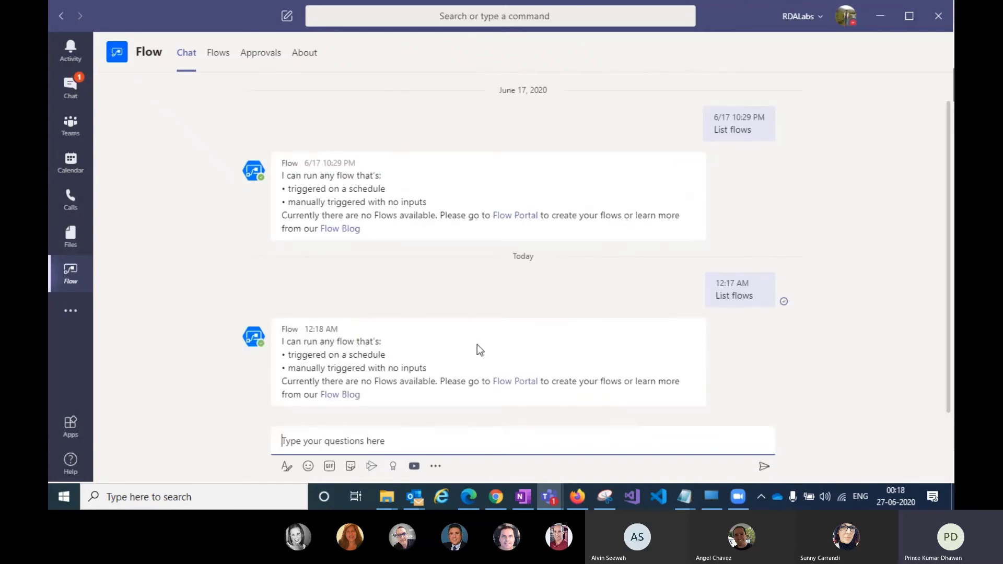
# Read through the Flow bot's latest reply to the List flows command
pyautogui.moveTo(290, 341); pyautogui.dragTo(387, 344)
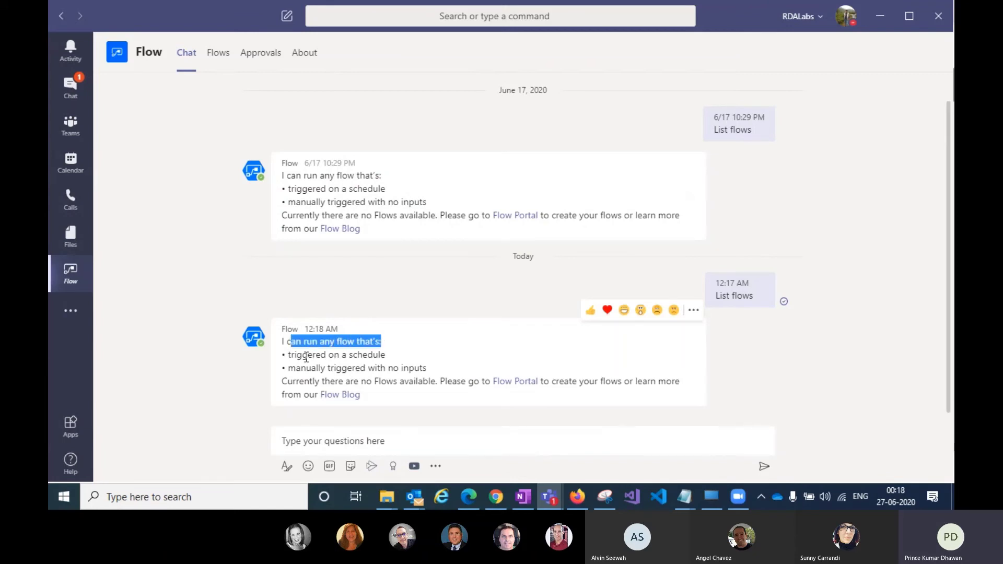
pyautogui.moveTo(302, 355); pyautogui.dragTo(385, 355)
pyautogui.moveTo(299, 384); pyautogui.dragTo(666, 381)
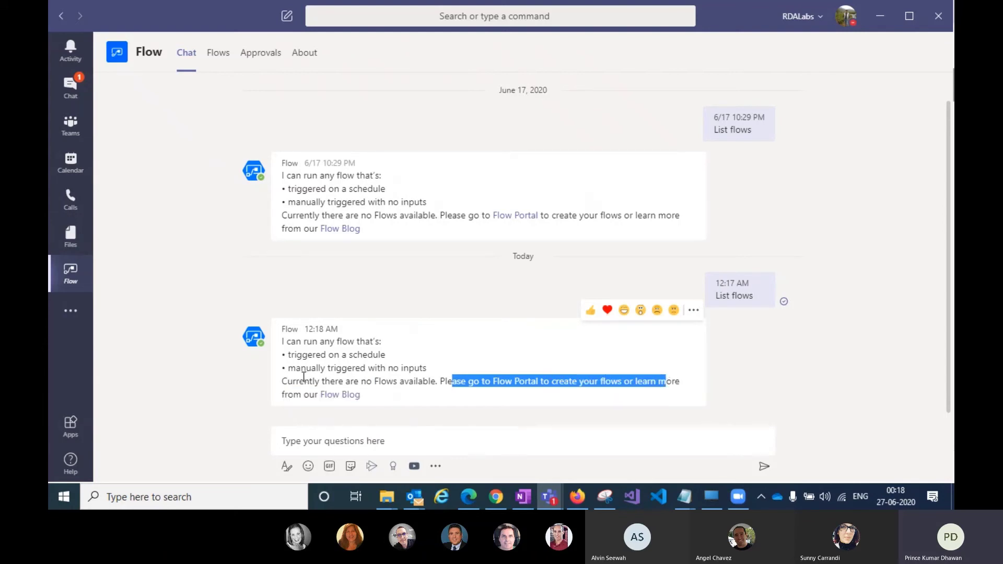
# Clear the text selection in the bot's reply and send the Flow bot the List flows command again
pyautogui.click(598, 399)
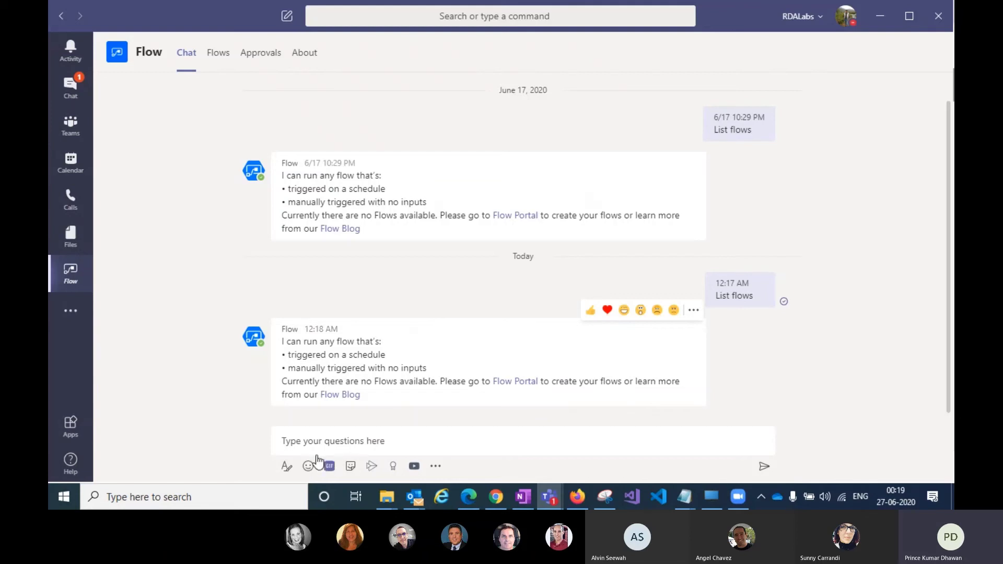
pyautogui.click(332, 442)
pyautogui.write('list flows')
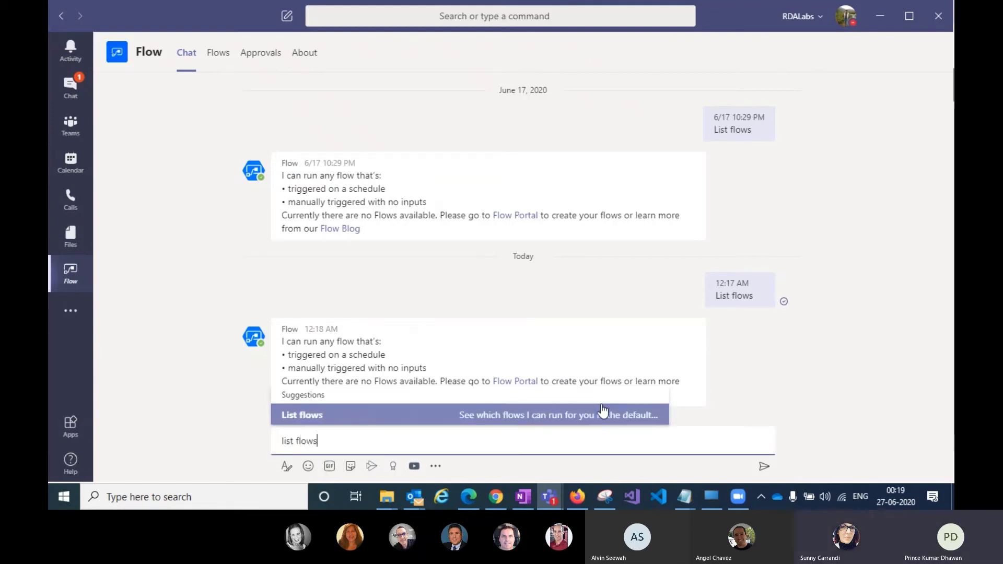
pyautogui.click(603, 414)
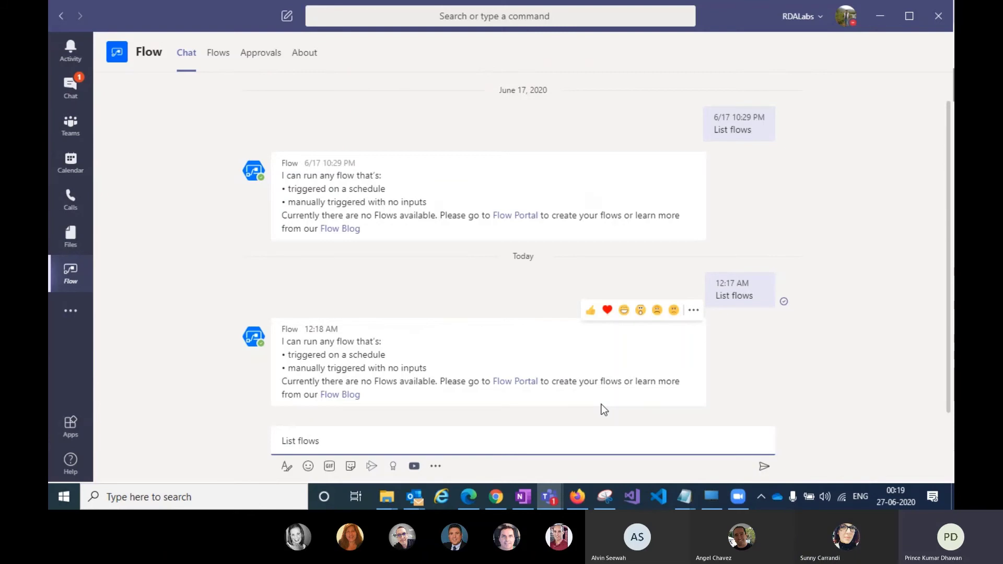
pyautogui.press('Return')
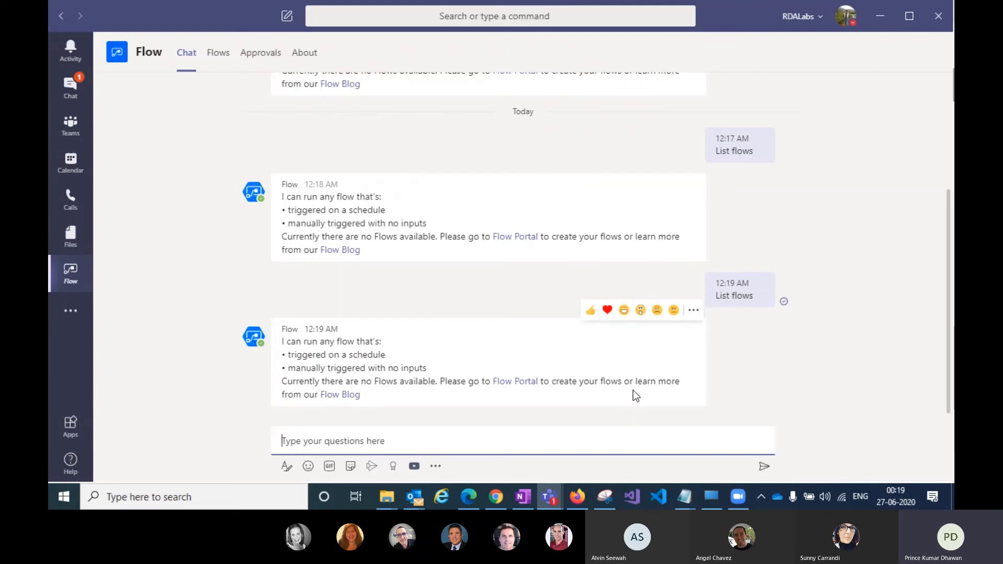
# Find the Forms app by searching for "forms" among the apps, add it, and close its Forms window
pyautogui.click(74, 312)
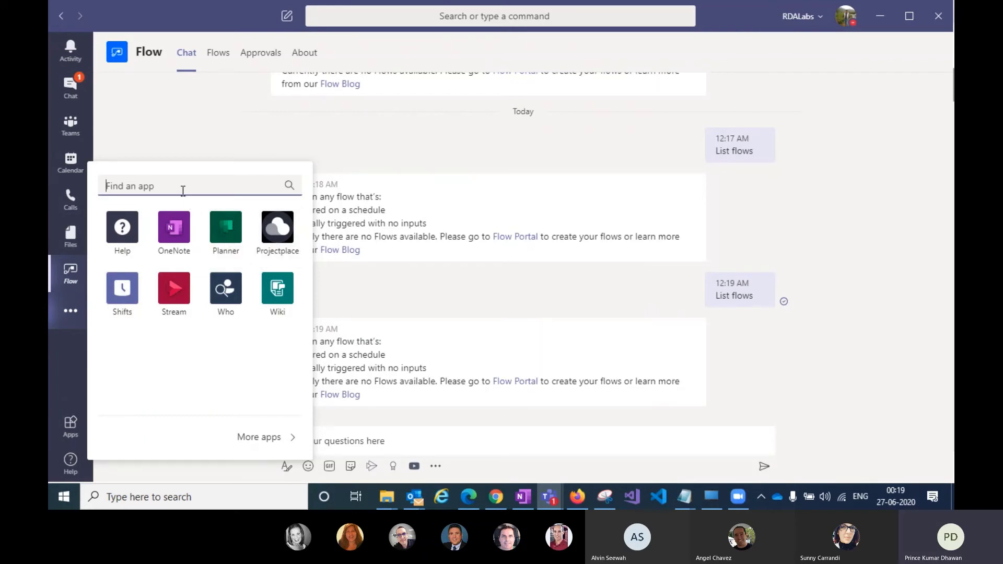
pyautogui.write('forms')
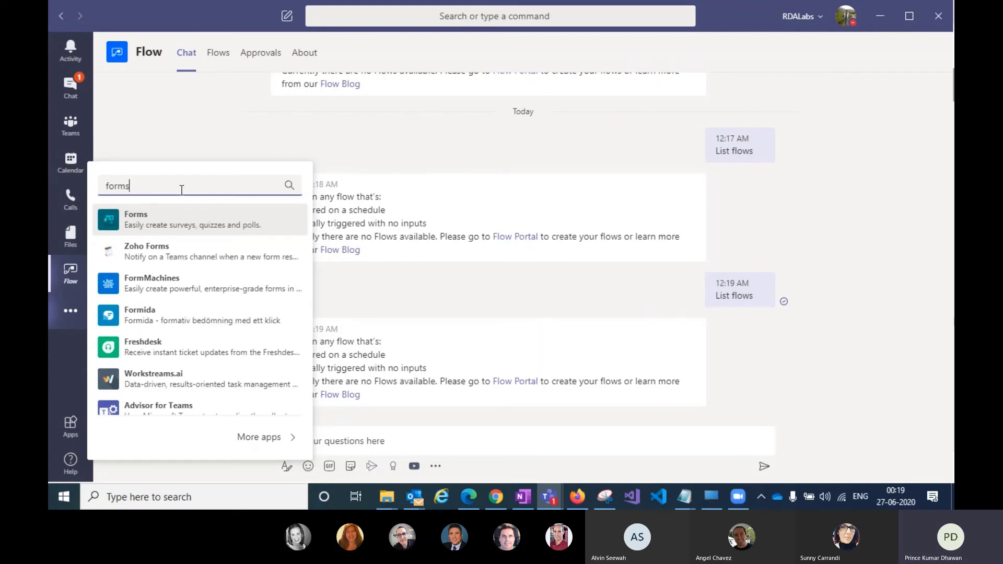
pyautogui.click(147, 221)
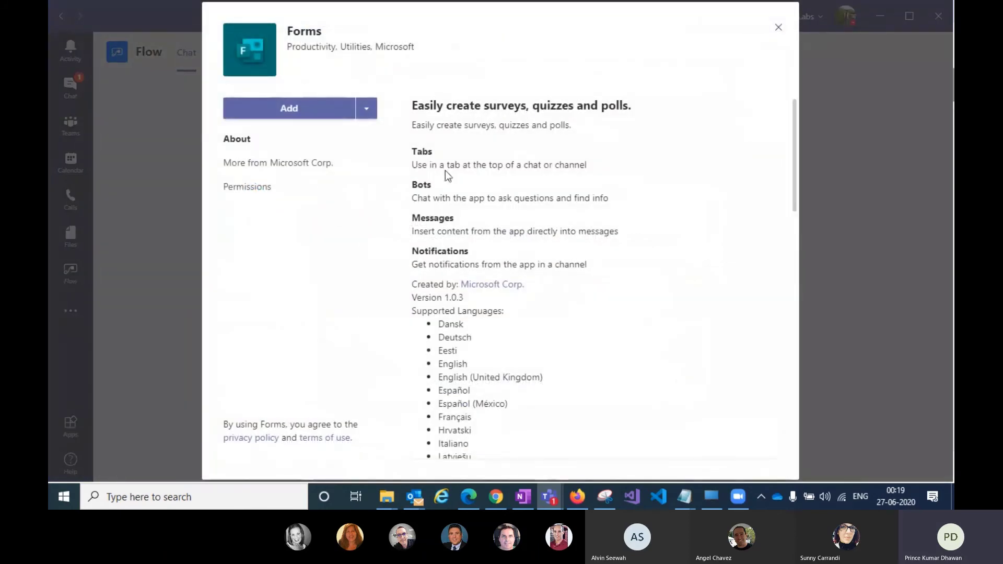
pyautogui.click(298, 116)
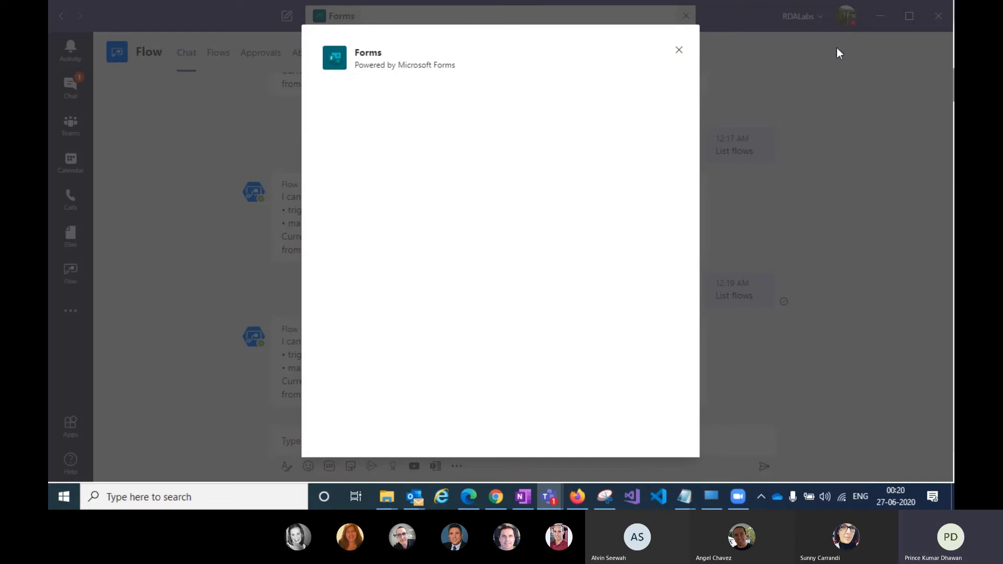
pyautogui.click(679, 51)
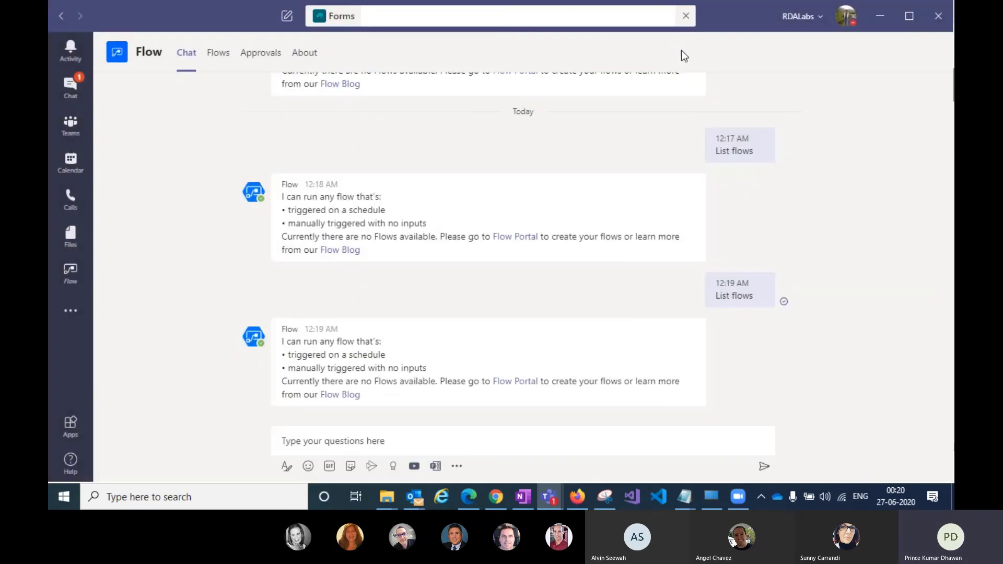
# Open the full app catalogue, search it for "power bi" and look through the matching apps and the categories
pyautogui.click(66, 314)
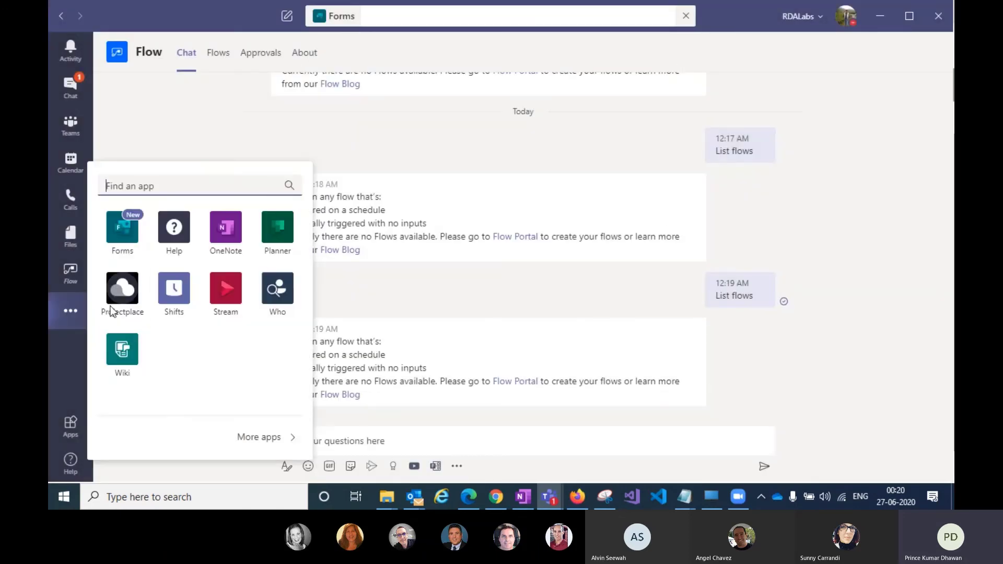
pyautogui.click(270, 439)
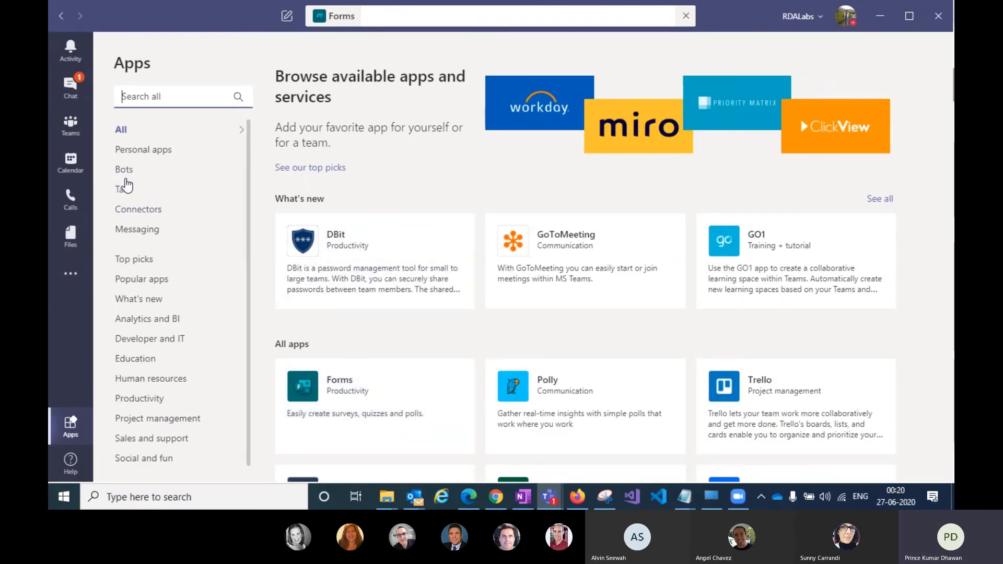
pyautogui.click(151, 96)
pyautogui.write('power bi')
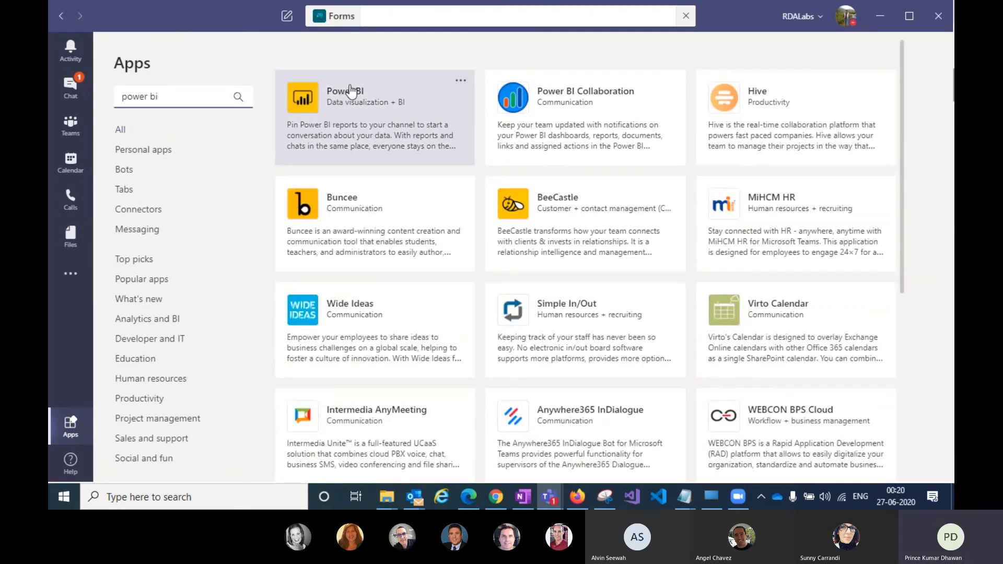
pyautogui.scroll(-7, 678, 273)
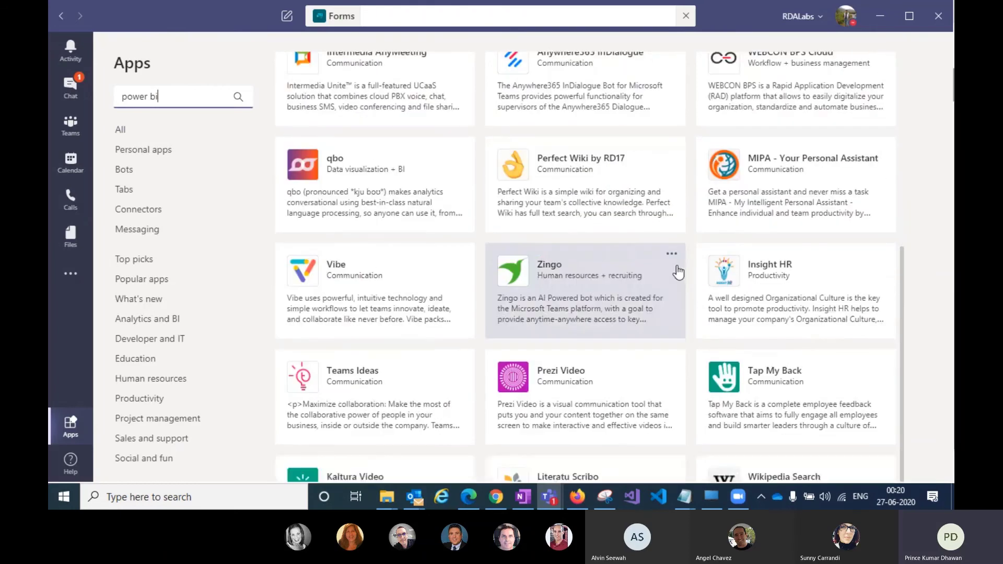
pyautogui.scroll(3, 678, 273)
pyautogui.scroll(3, 678, 273)
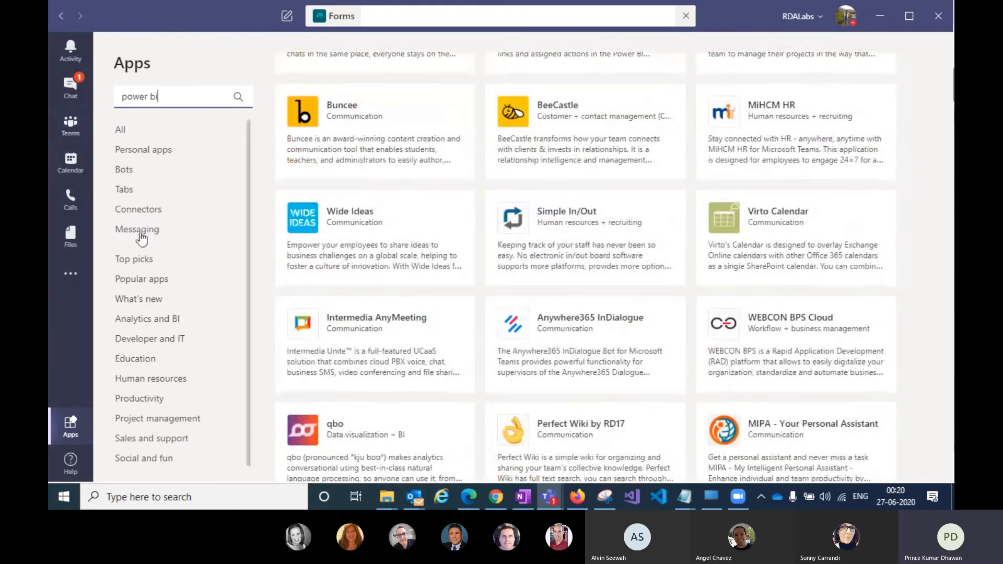
pyautogui.scroll(-1, 164, 226)
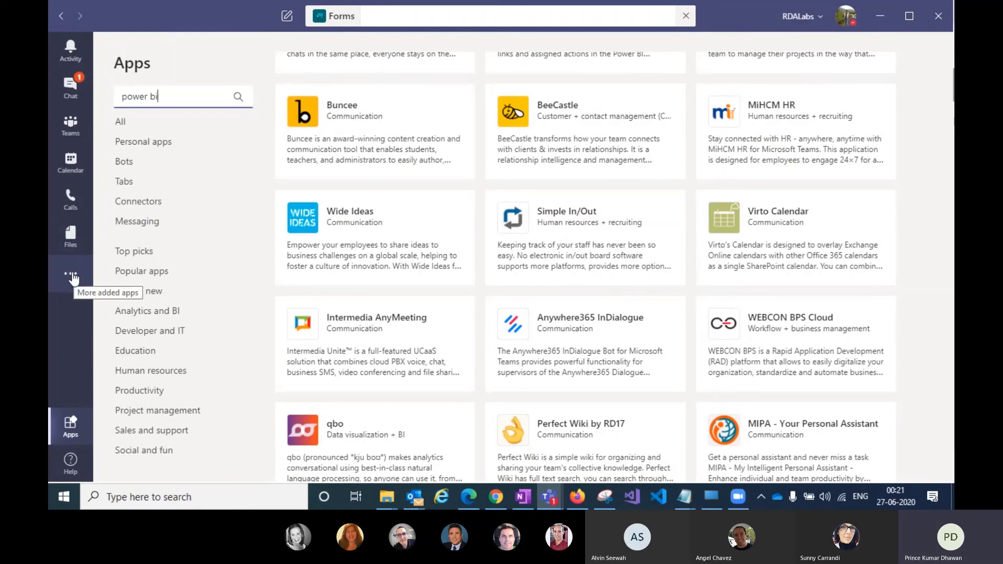
# Look over the list of added apps from the chats and open the MS Teams Overview meeting chat
pyautogui.click(71, 86)
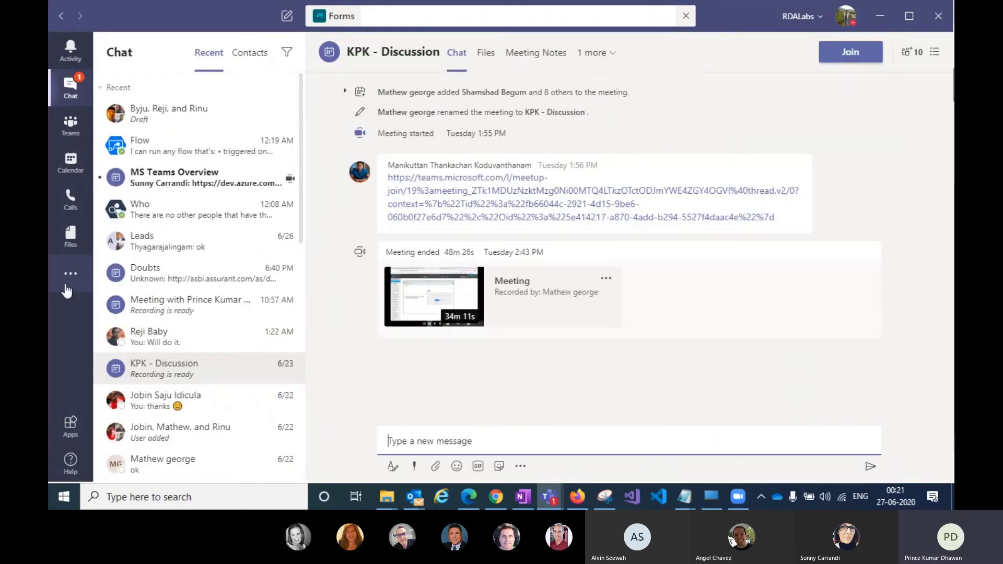
pyautogui.click(66, 272)
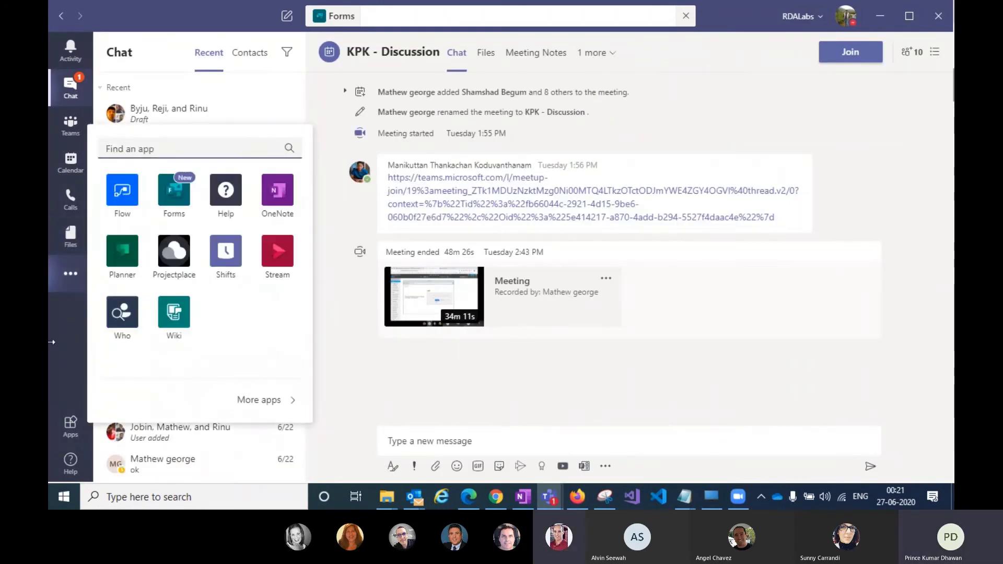
pyautogui.click(204, 177)
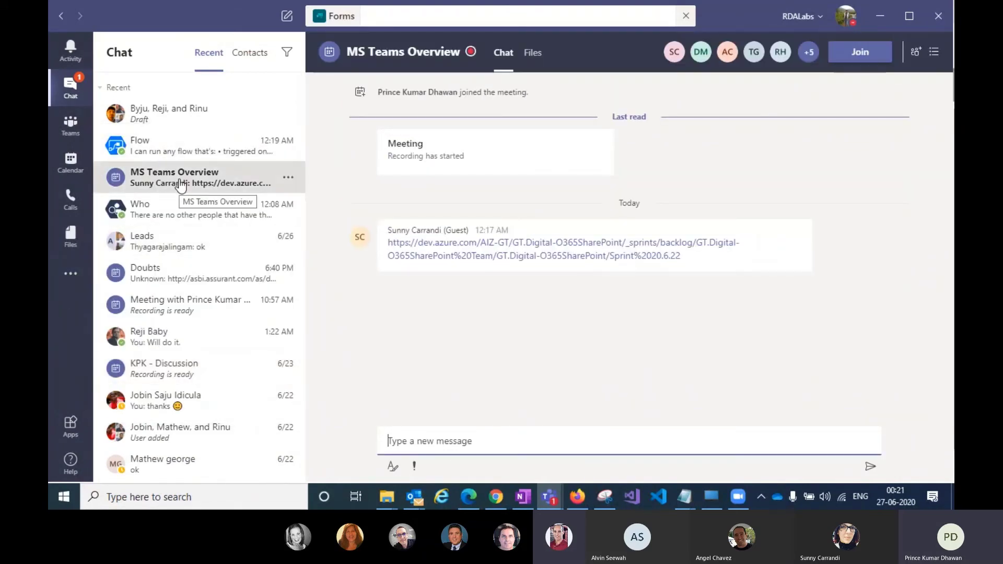
# Reopen the Flow app from the added apps, choose Run flow from the bot's suggested commands and send it
pyautogui.click(70, 274)
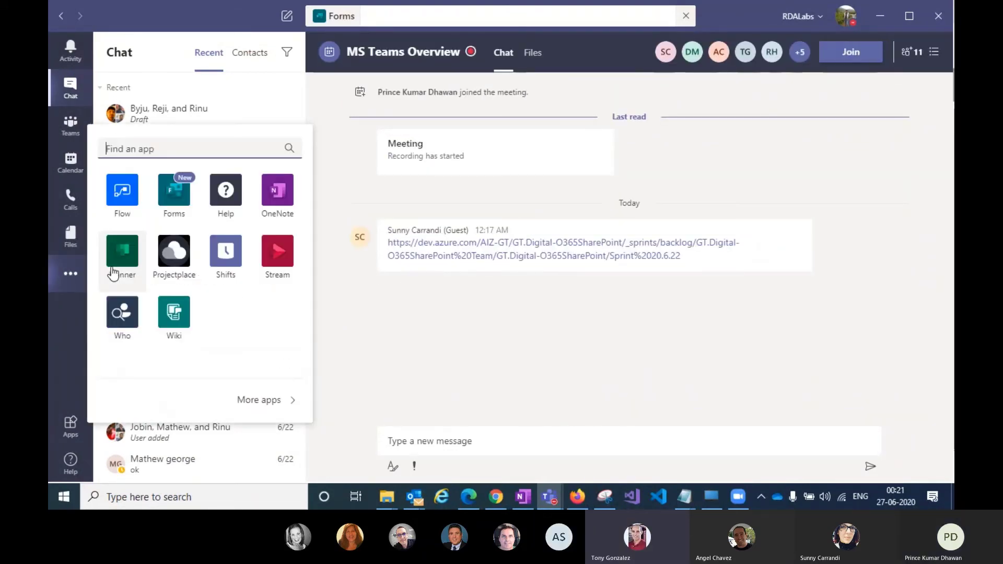
pyautogui.click(123, 196)
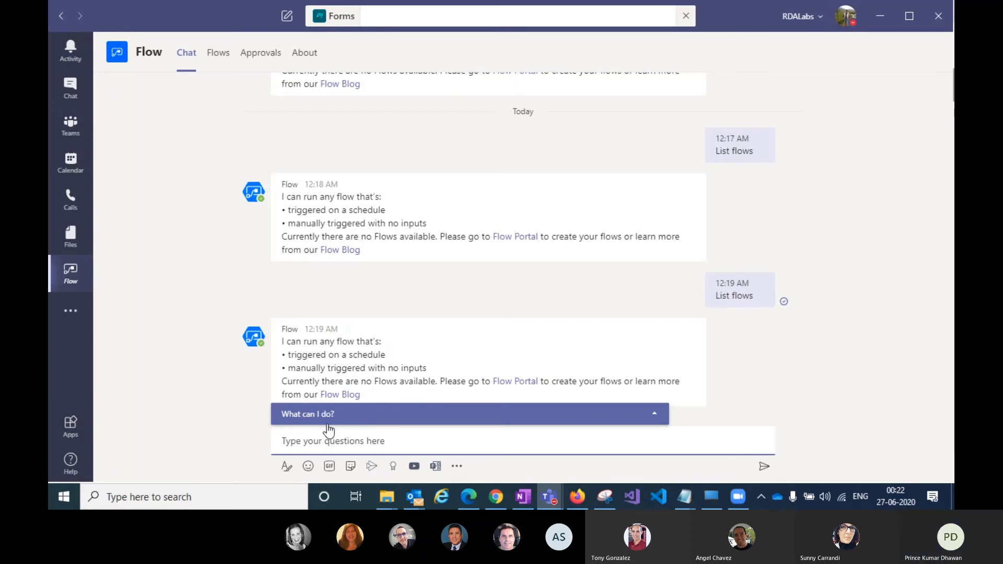
pyautogui.click(329, 421)
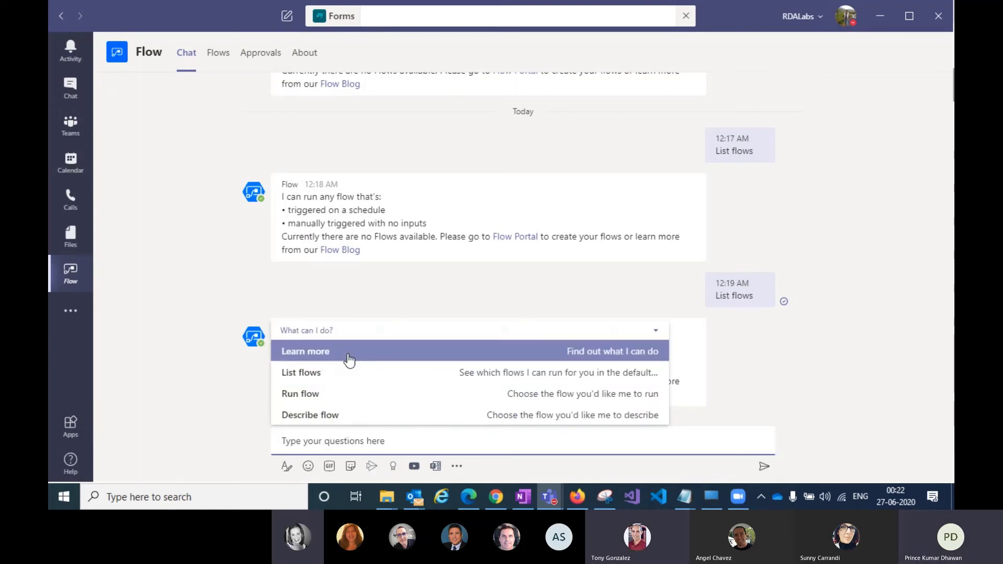
pyautogui.click(331, 399)
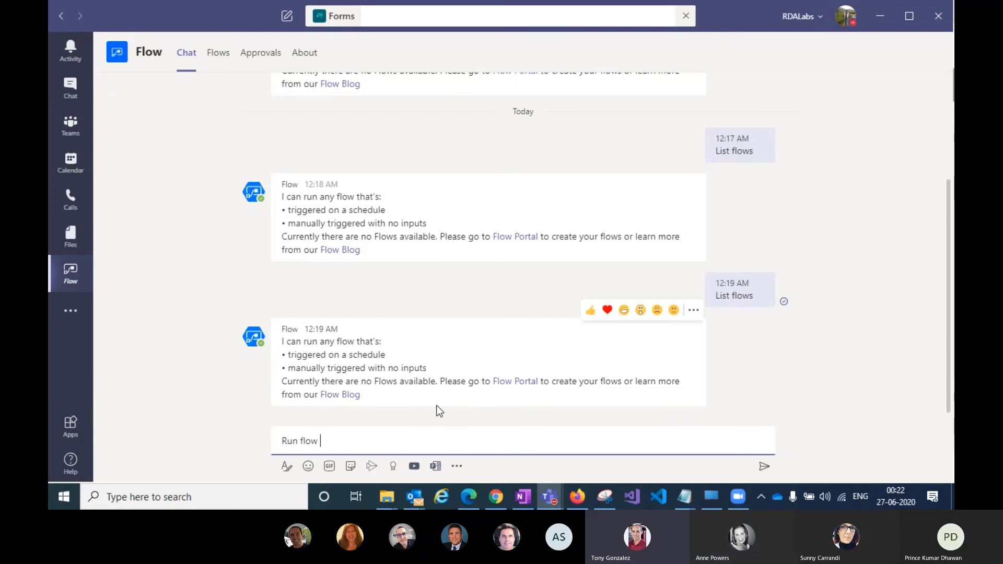
pyautogui.press('Return')
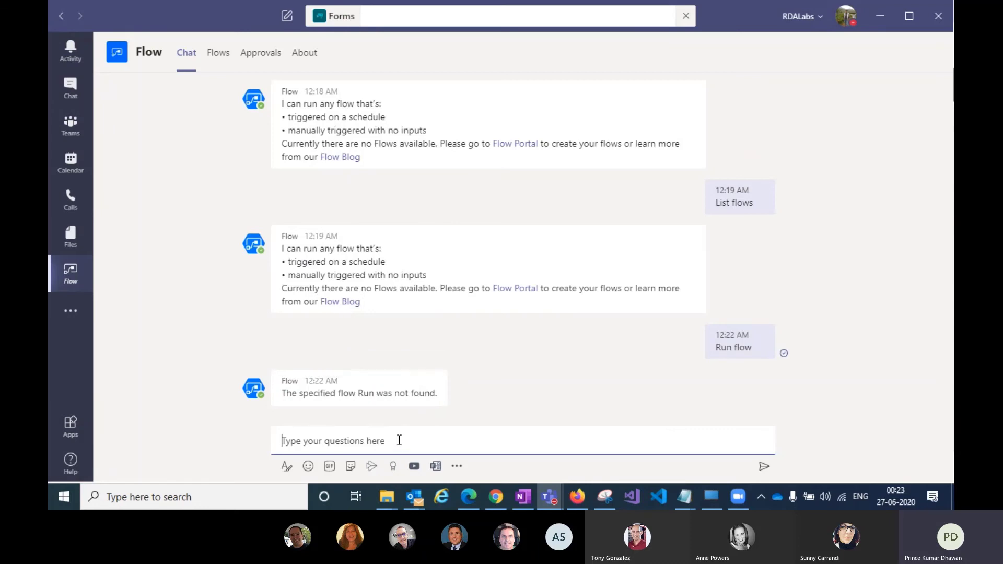
# Send the Flow bot the Run flow command a second time, using its suggestion for "run flow"
pyautogui.write('run flow')
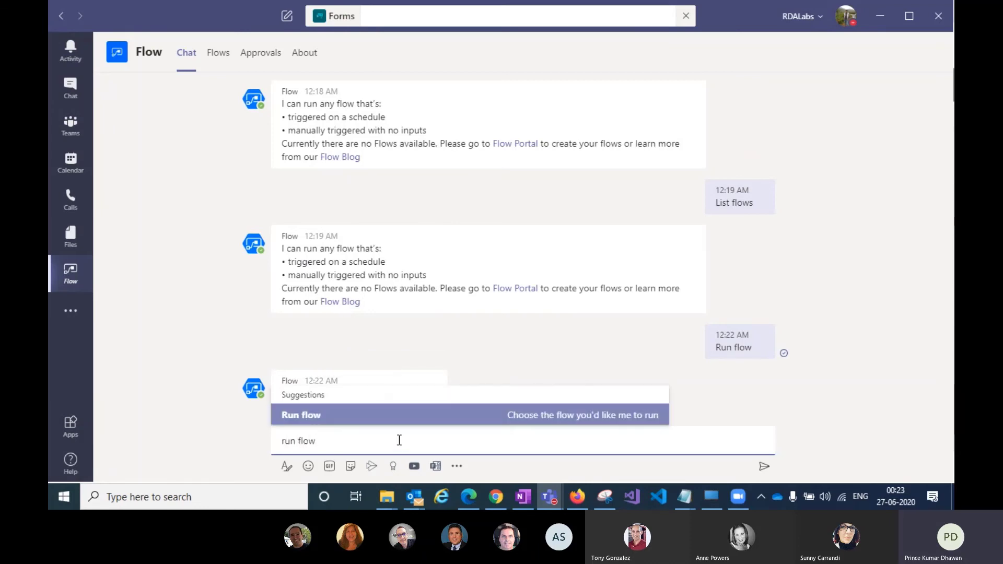
pyautogui.press('Return')
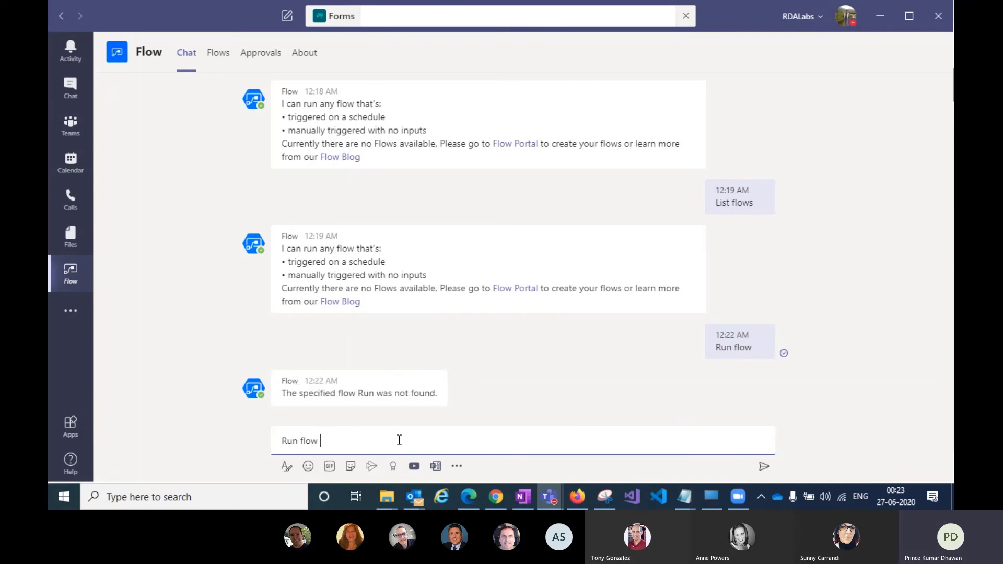
pyautogui.press('Return')
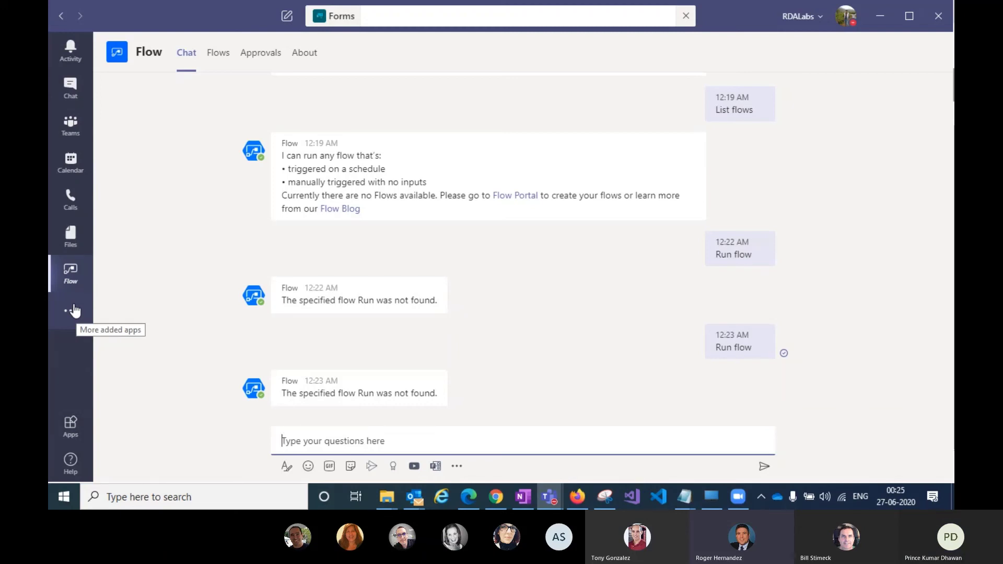
pyautogui.moveTo(573, 166)
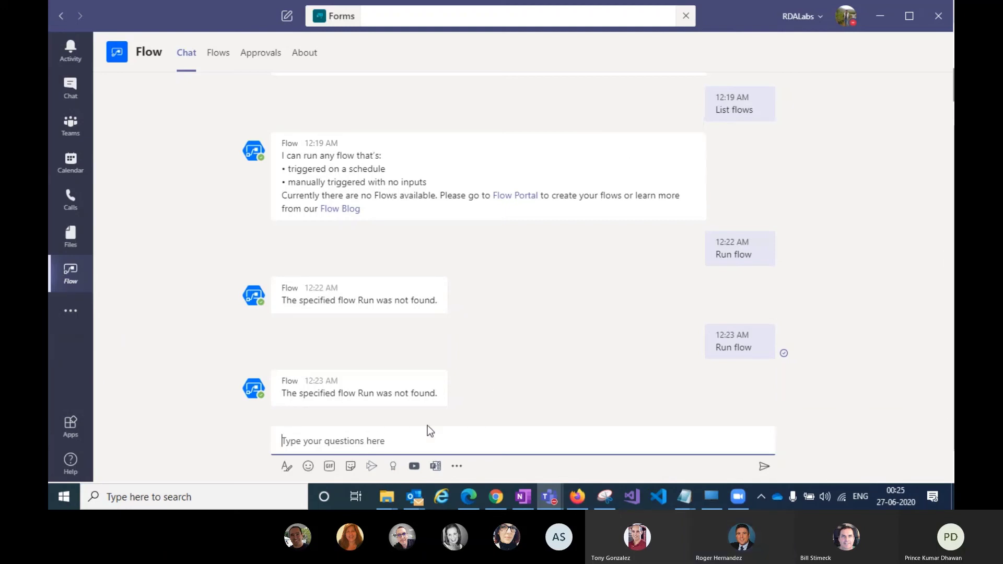
pyautogui.click(70, 277)
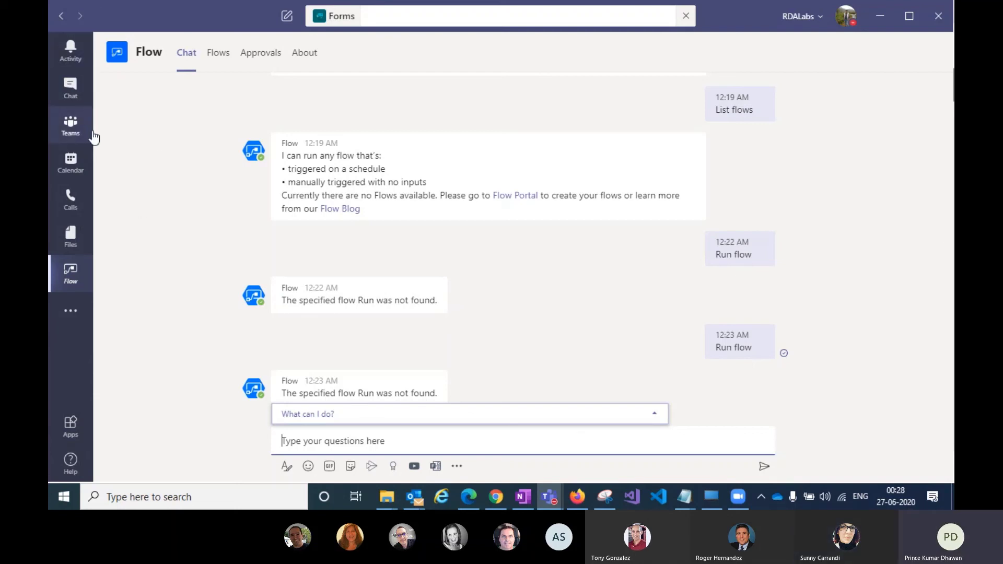
pyautogui.moveTo(585, 2)
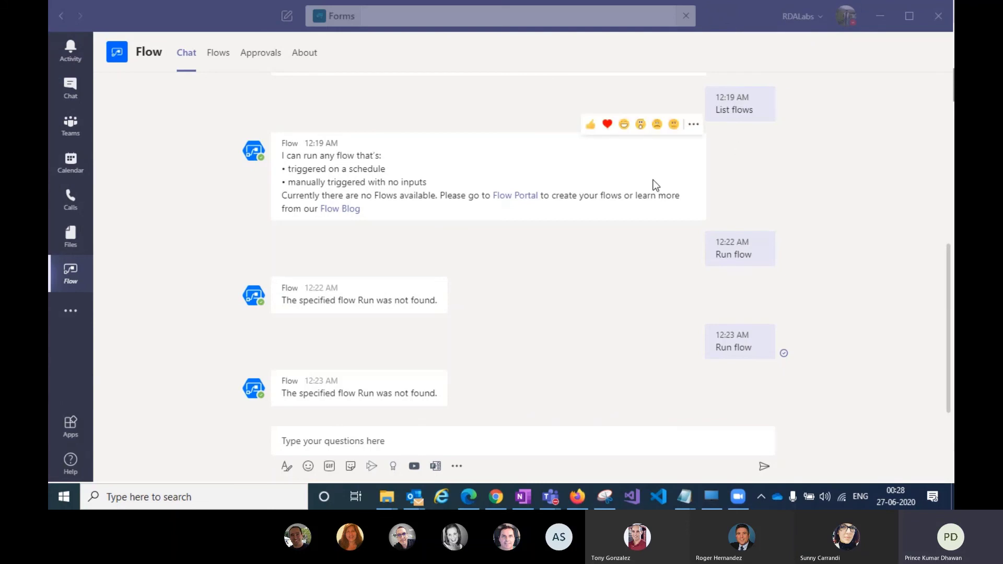
pyautogui.click(70, 313)
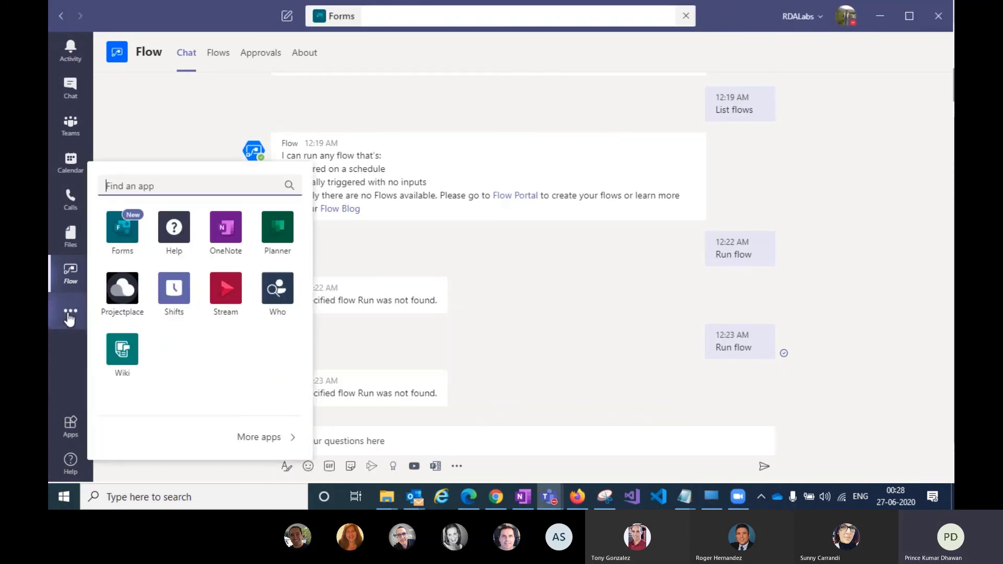
pyautogui.click(167, 131)
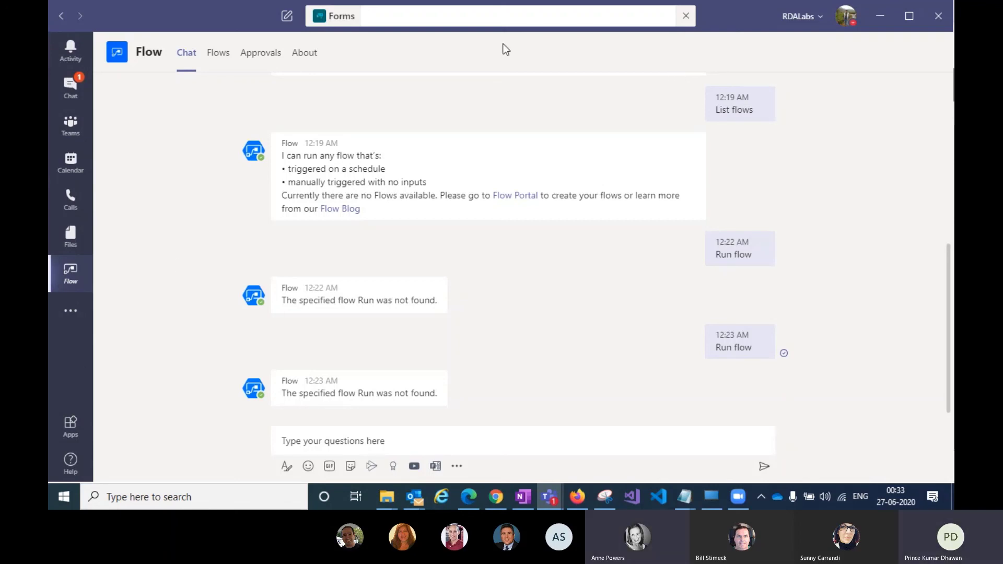
pyautogui.click(367, 443)
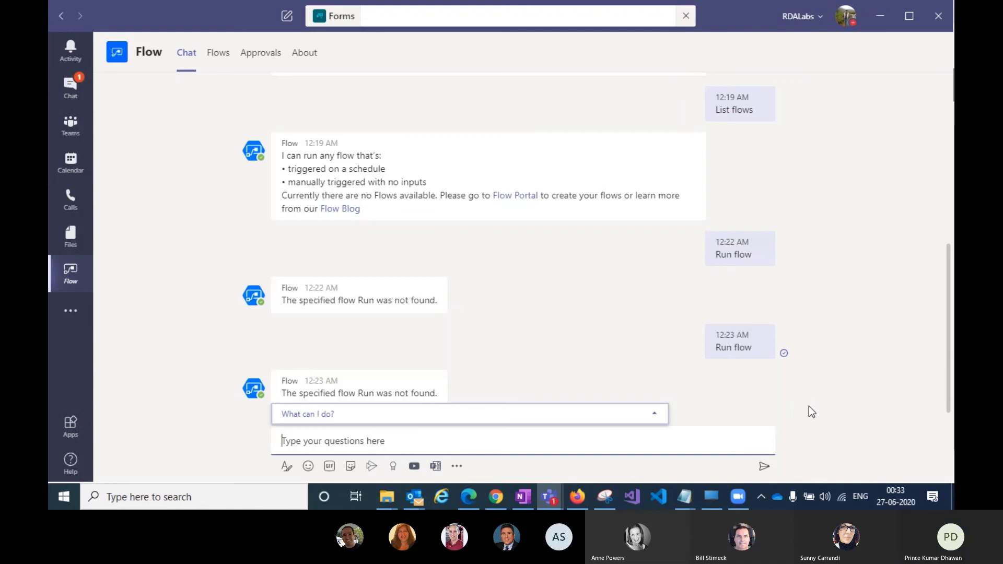
pyautogui.click(845, 378)
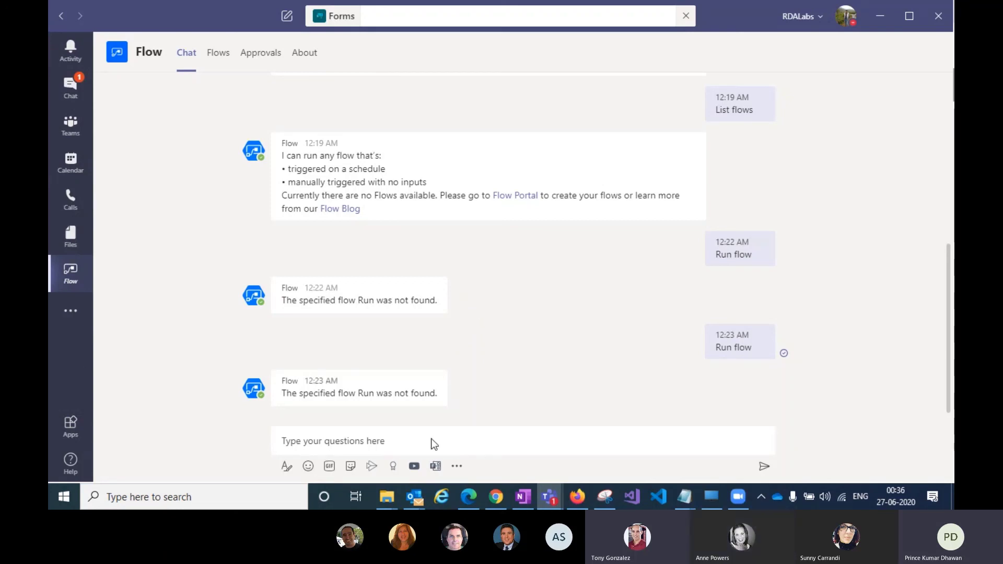
# Bring up the MS Teams Overview call window and stop sharing the screen
pyautogui.moveTo(551, 491)
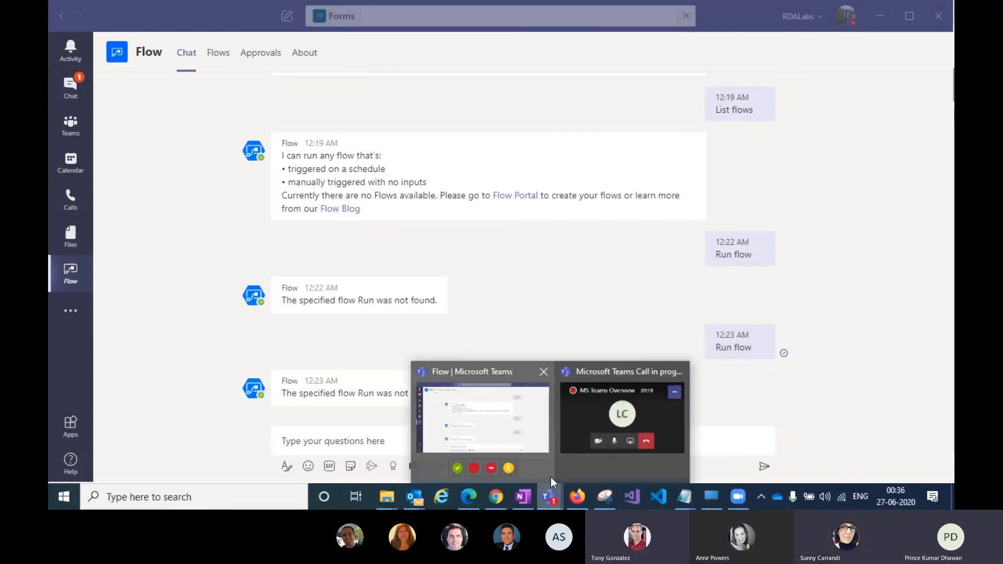
pyautogui.click(605, 439)
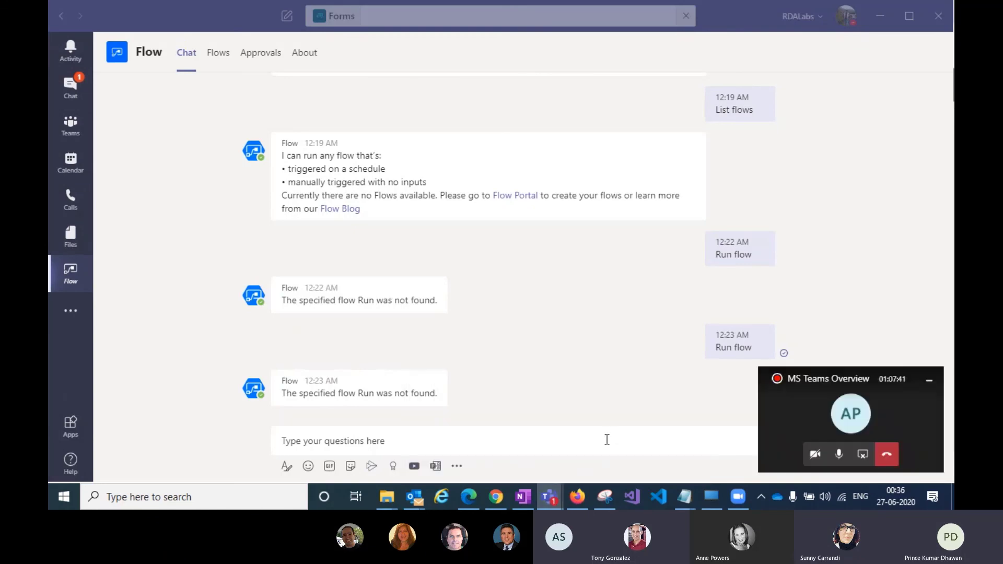
pyautogui.click(863, 456)
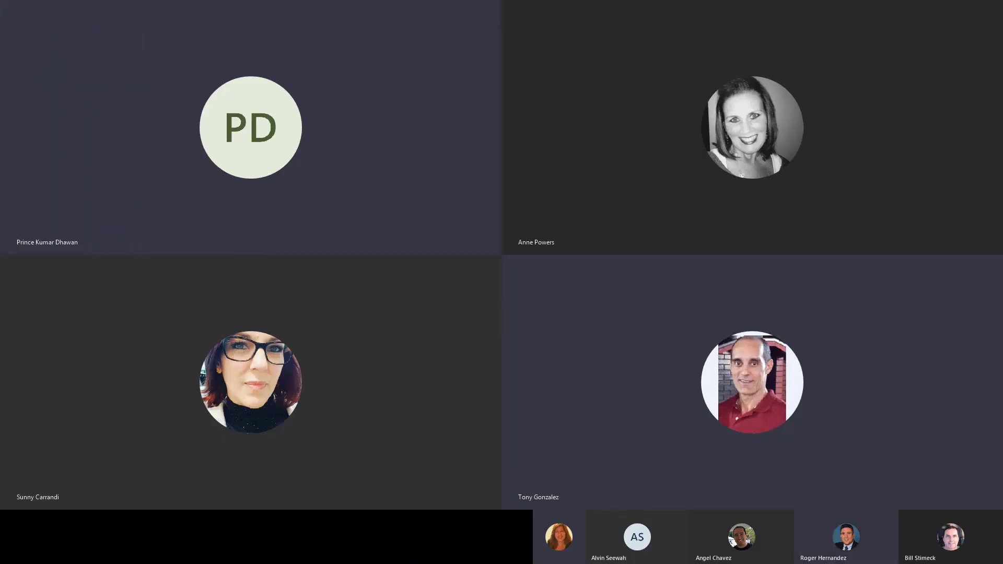